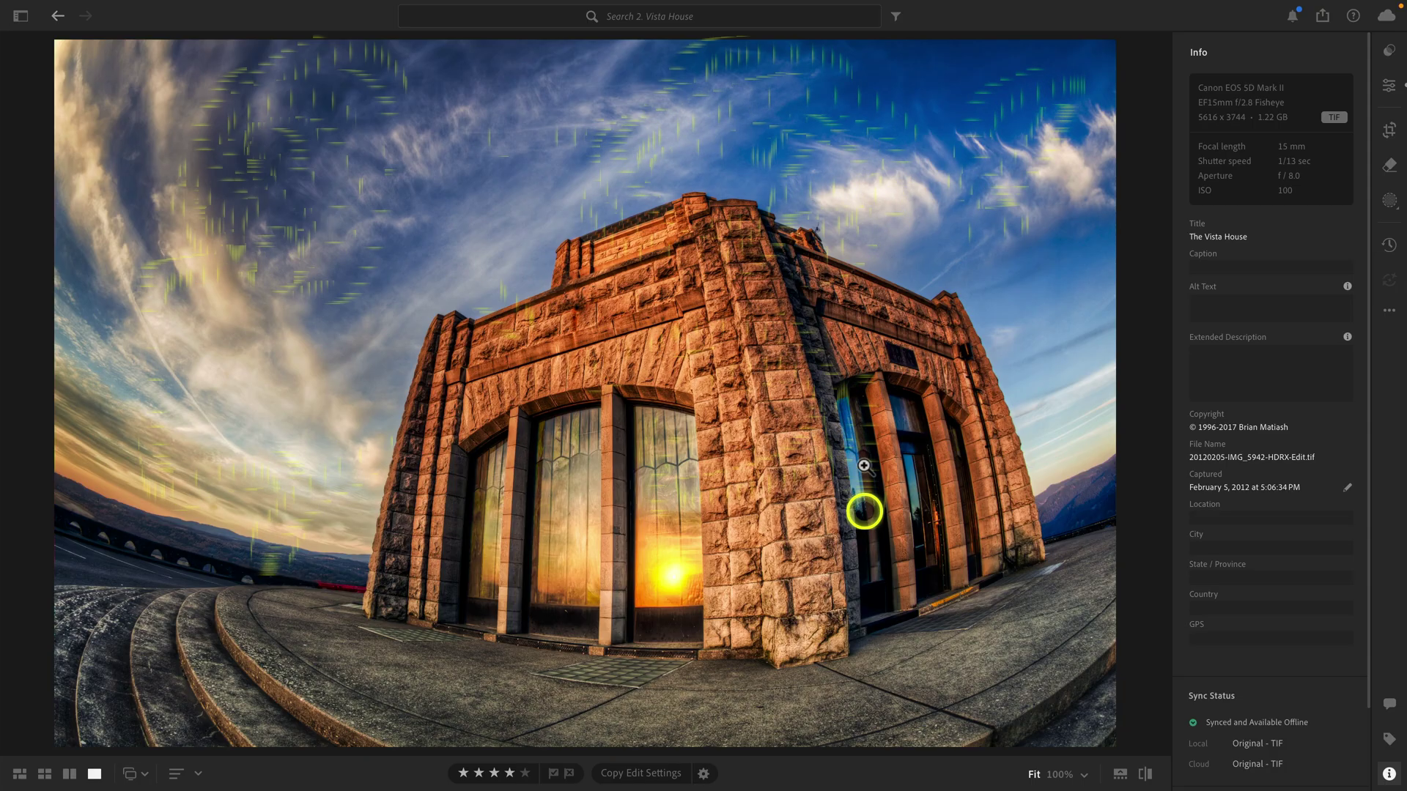
- Preview shadow clipping in the Edit panel, then view the unedited original
key(e)
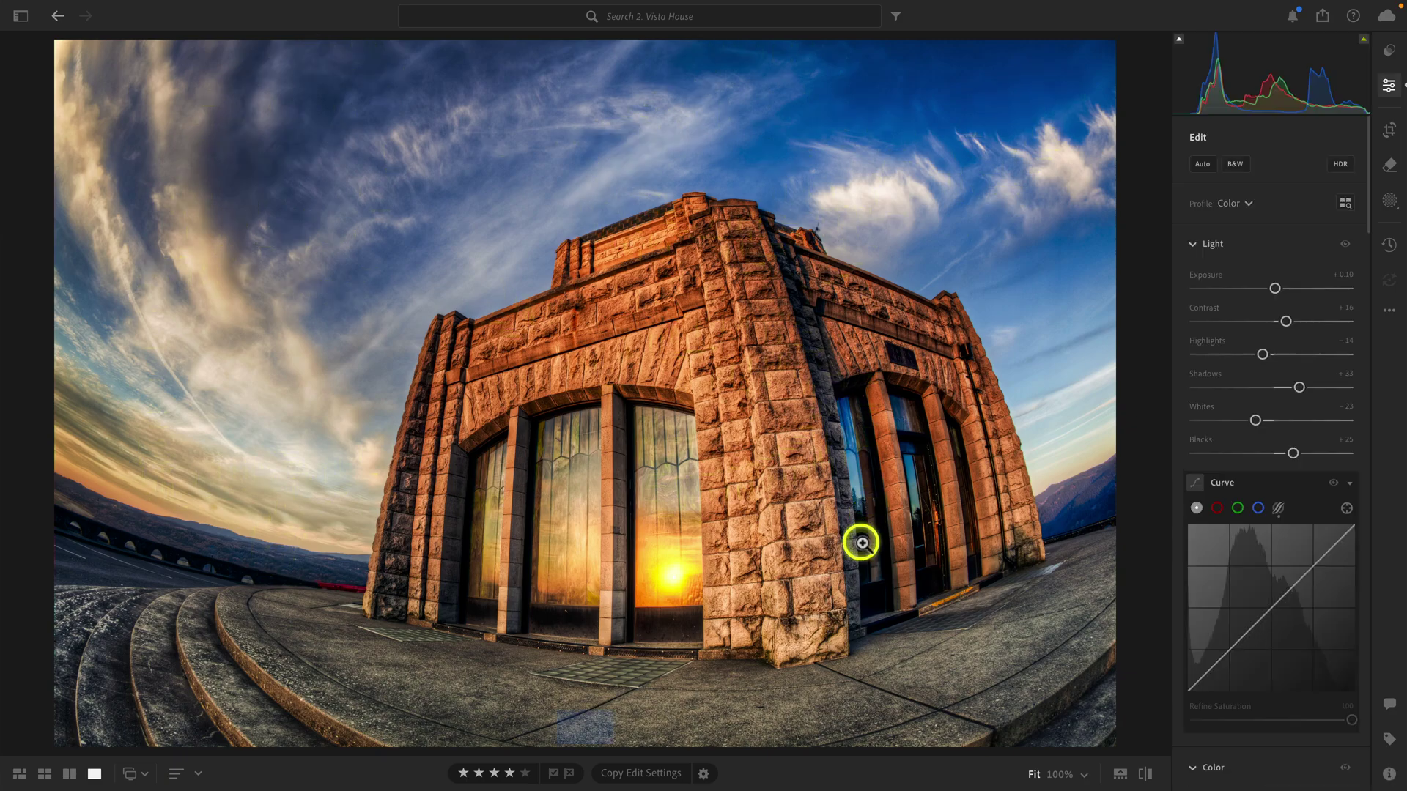
click(1177, 40)
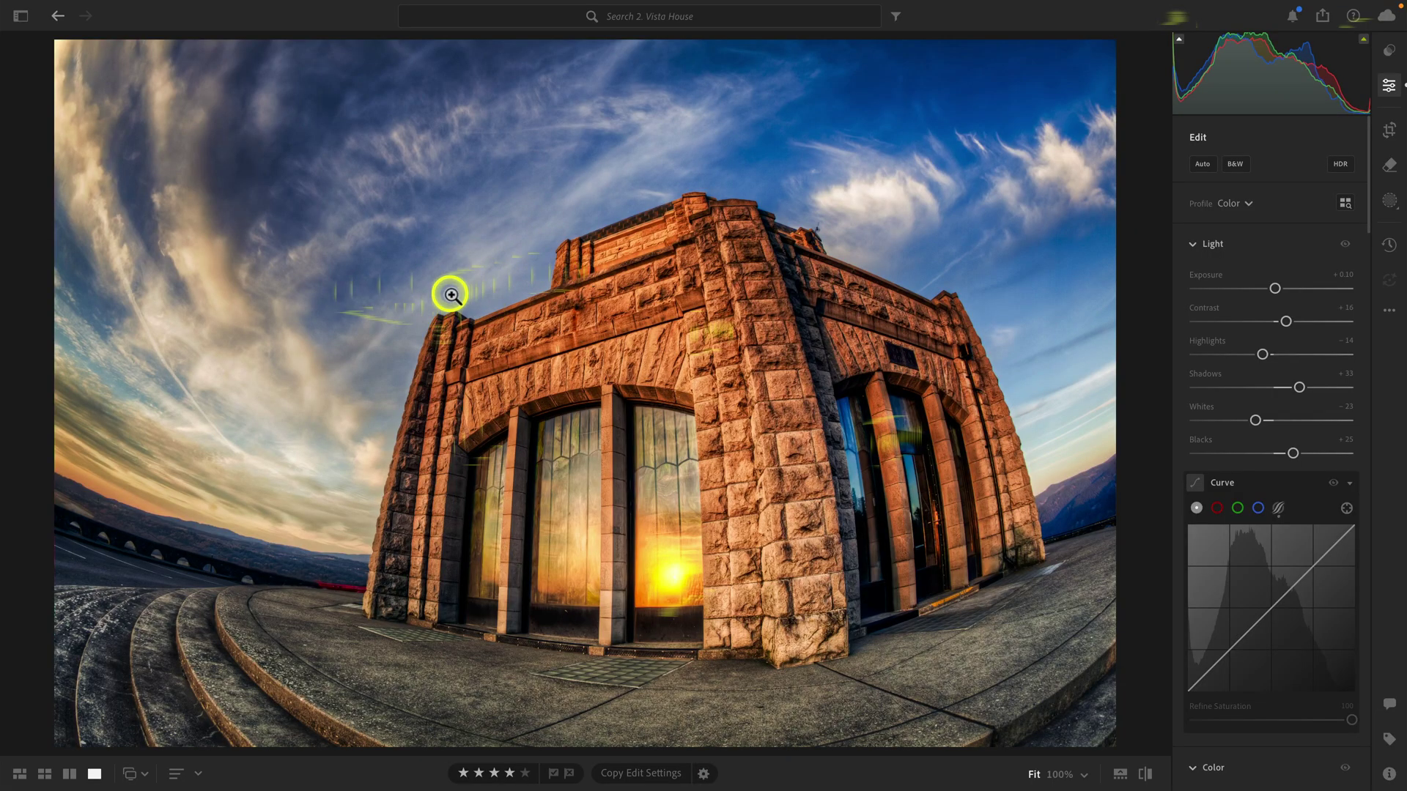
key(backslash)
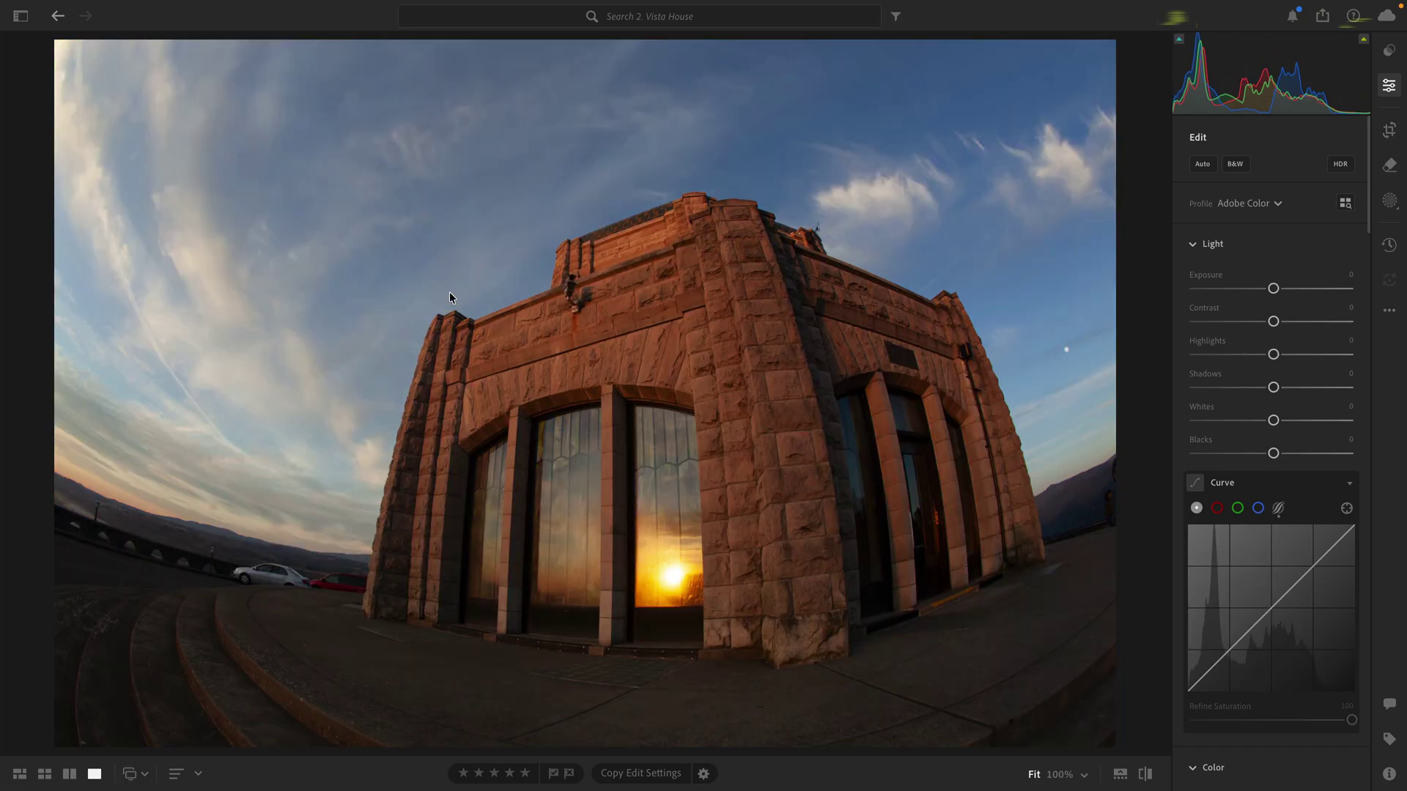
- Toggle the before/after view and bring up the Remove tool's distraction-removal options
key(backslash)
key(backslash)
key(backslash)
key(backslash)
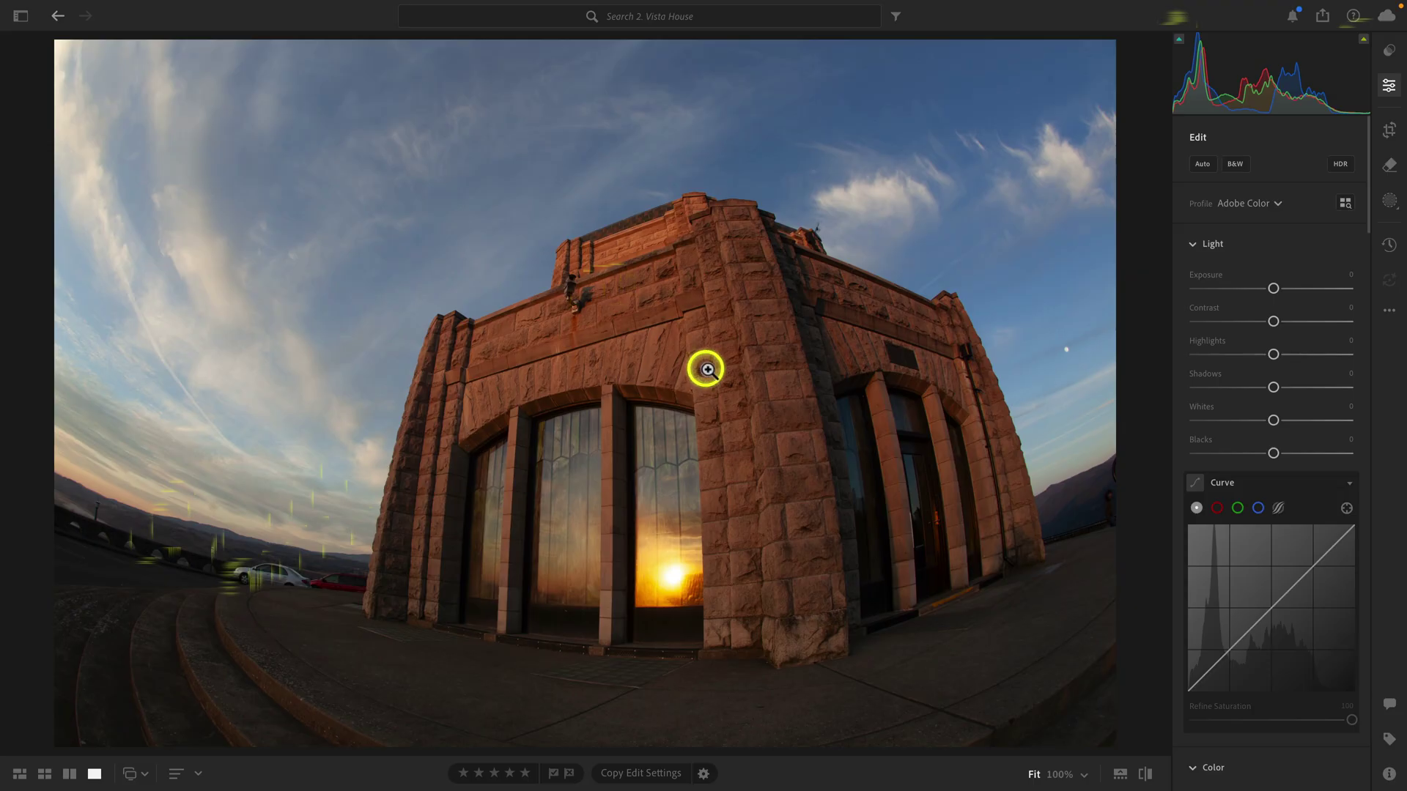
click(1388, 166)
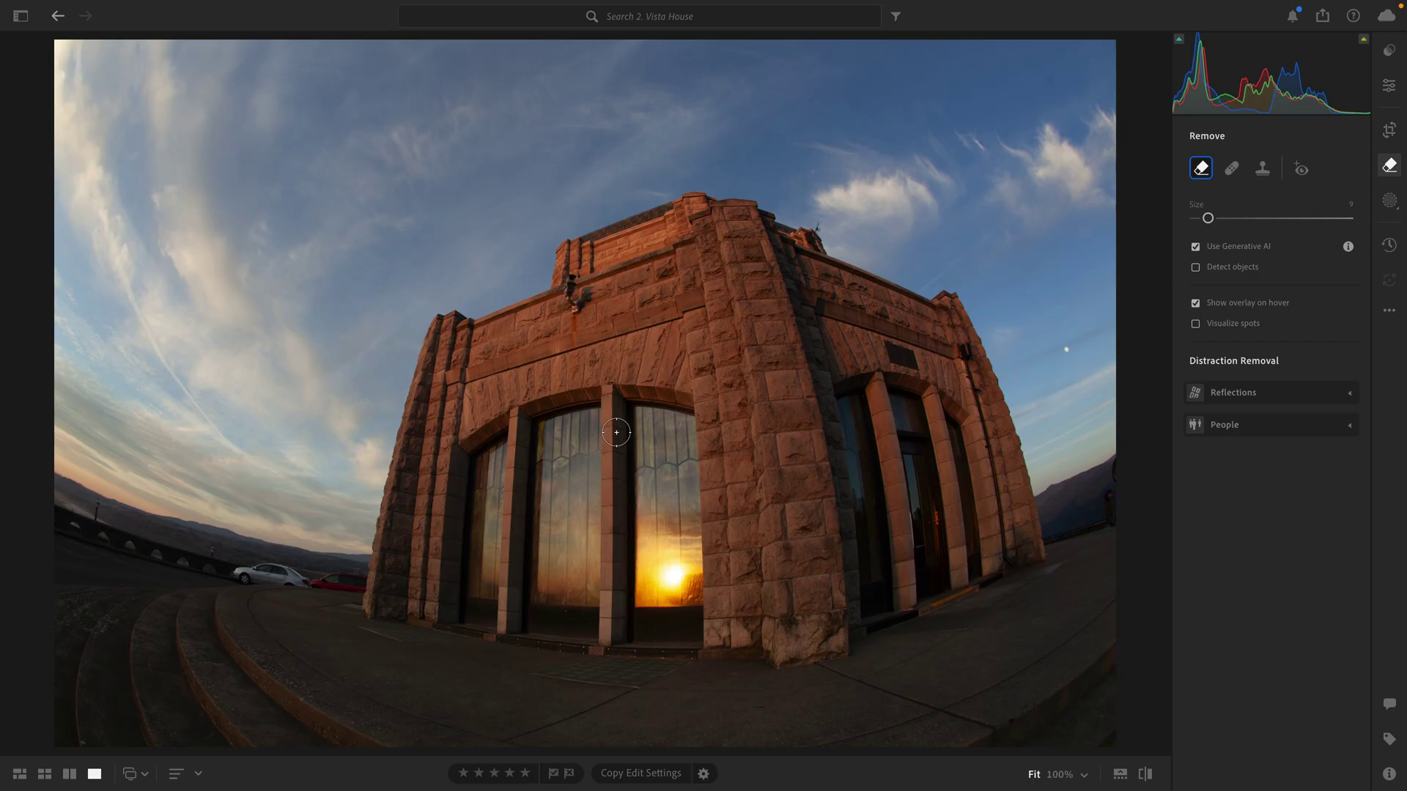
- Paint out the parked cars, upper-wall fixture and right-side pole with generative Remove
click(239, 574)
mouse_move(267, 580)
mouse_down()
mouse_move(344, 584)
mouse_move(246, 568)
mouse_move(340, 592)
mouse_up()
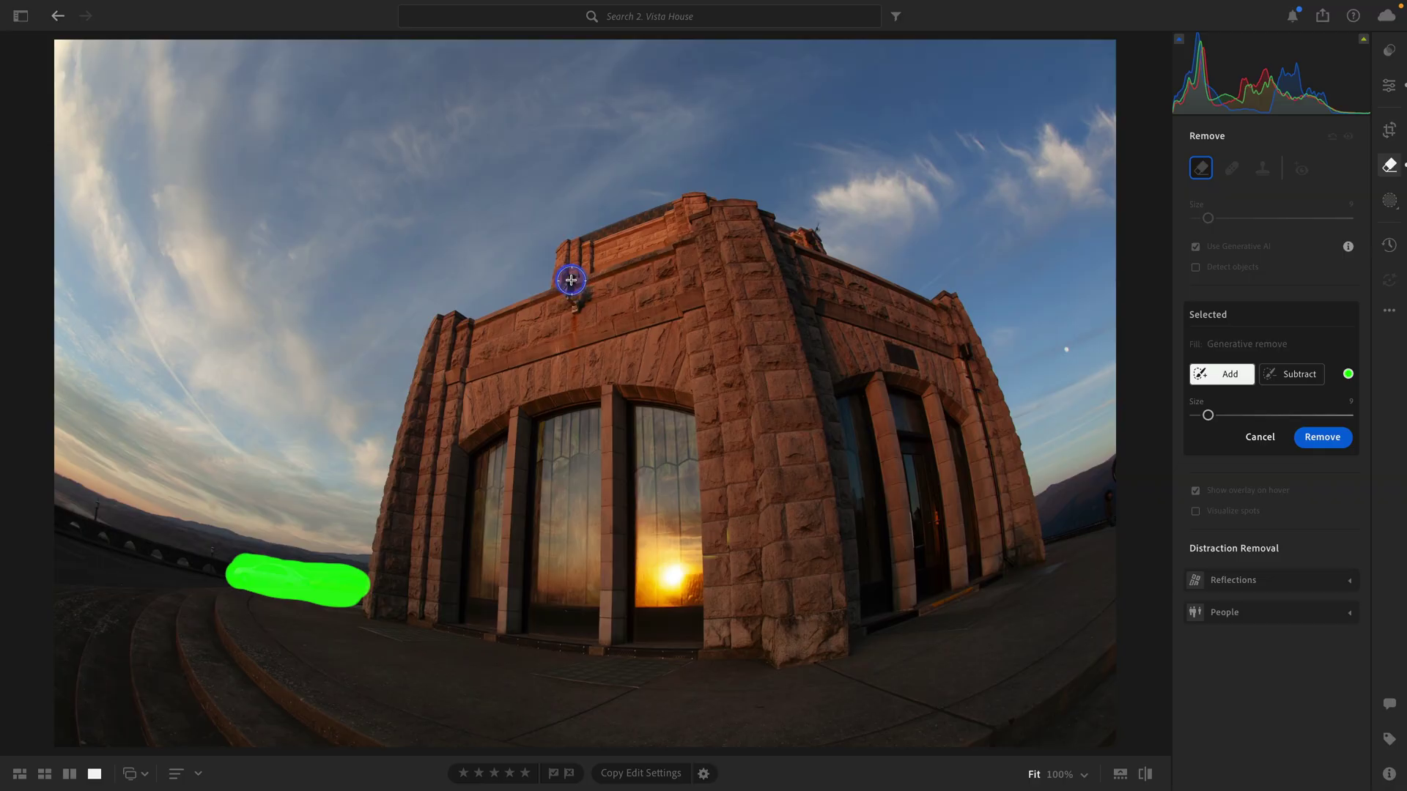
drag(574, 304, 574, 305)
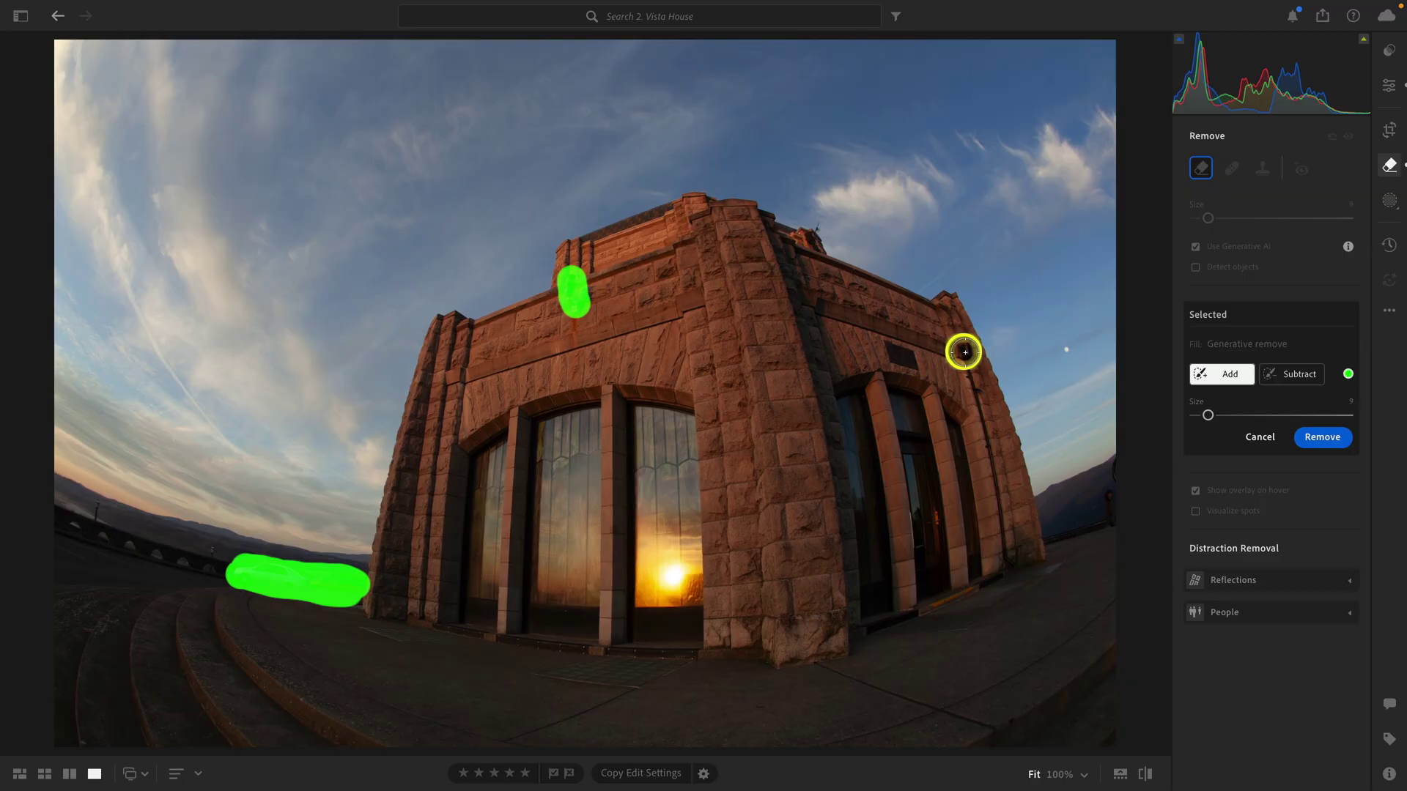
drag(965, 361, 964, 361)
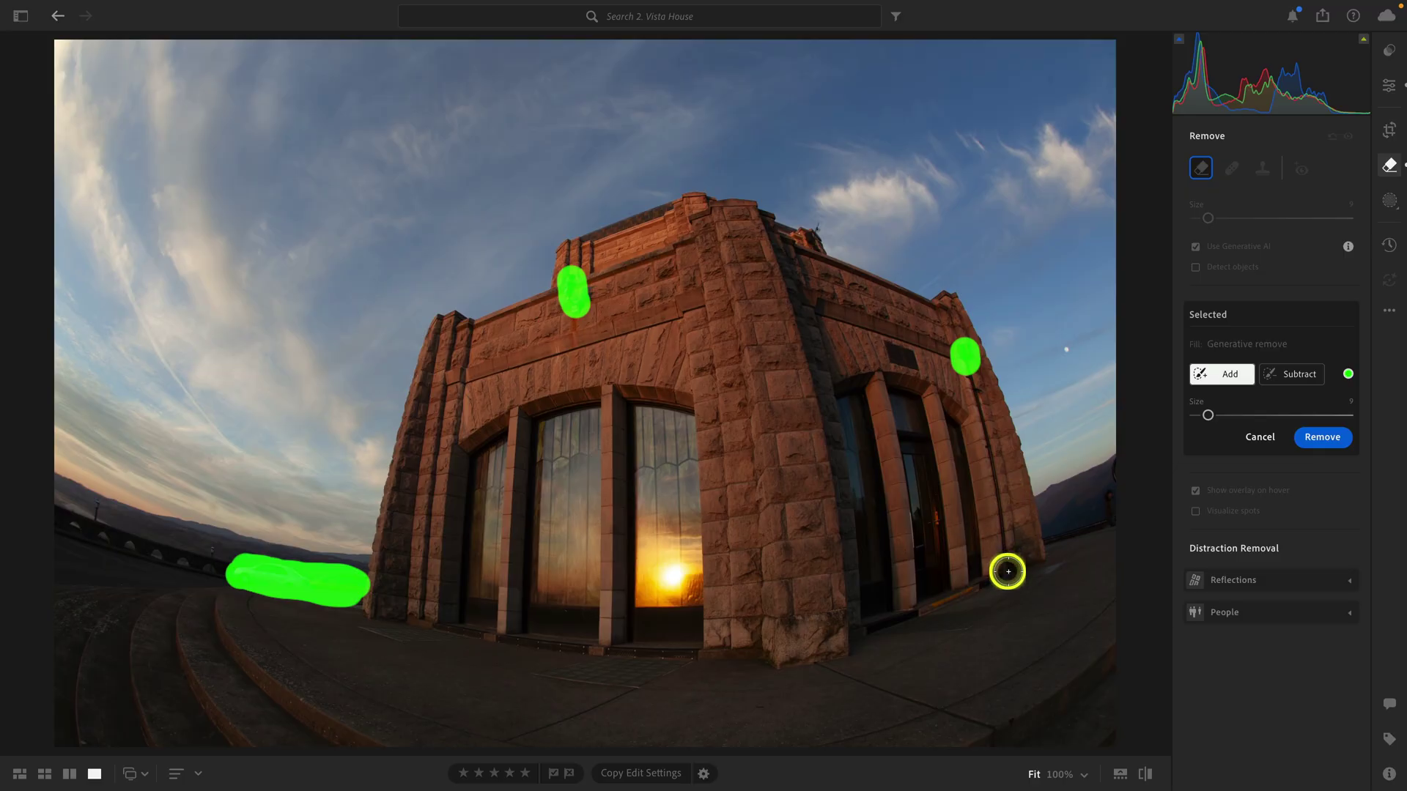
shift+click(1008, 572)
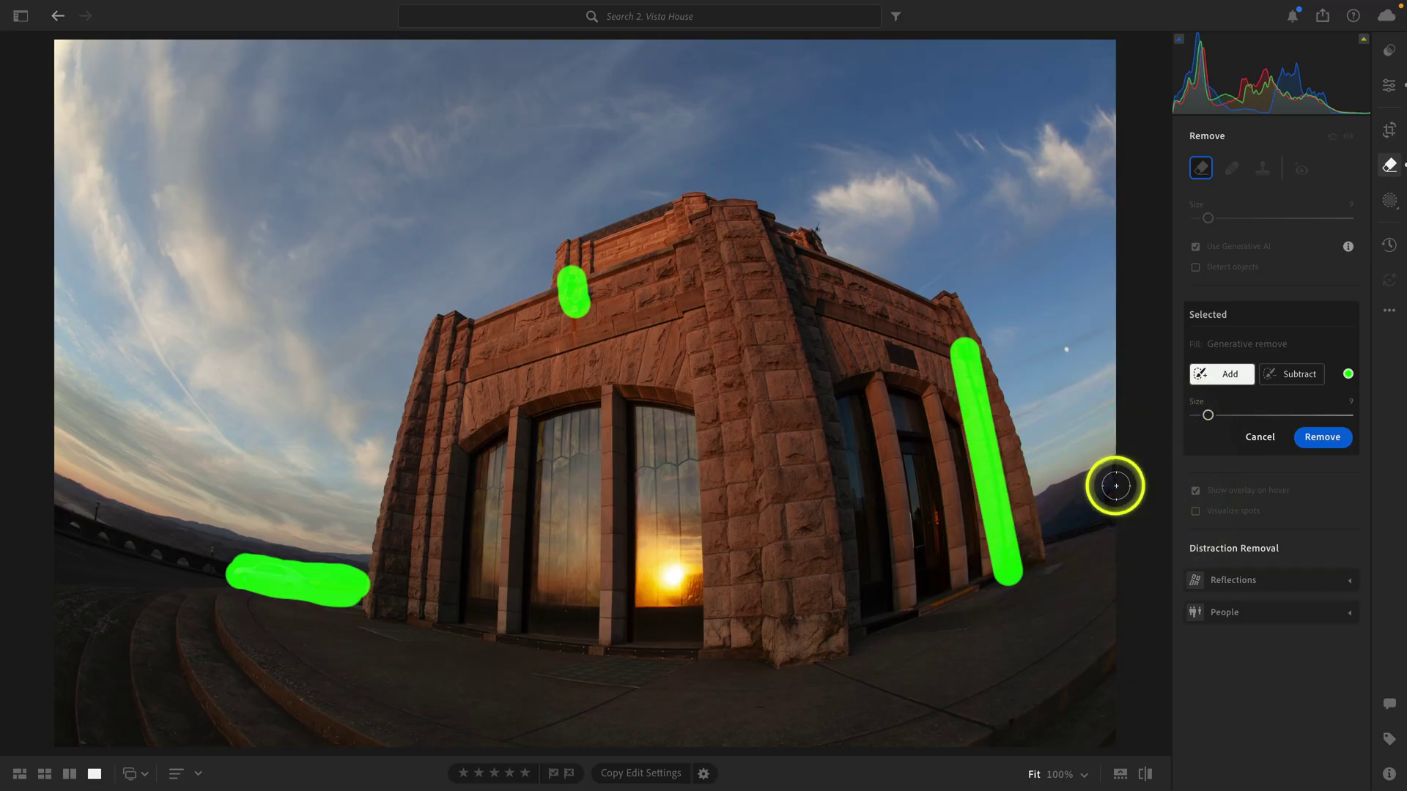
click(1317, 445)
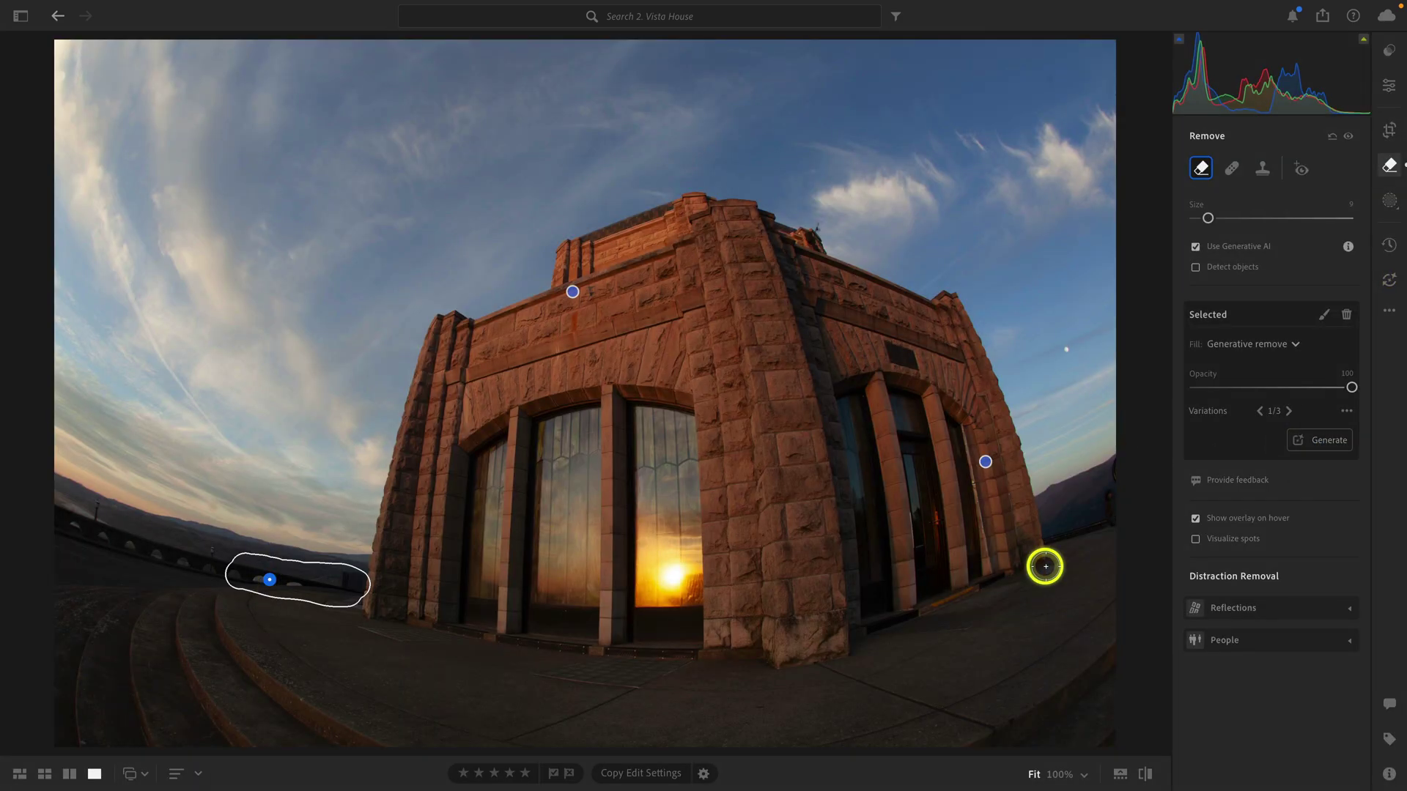
- Cycle the car area's fill variations and settle on the third one
click(1289, 412)
click(1288, 413)
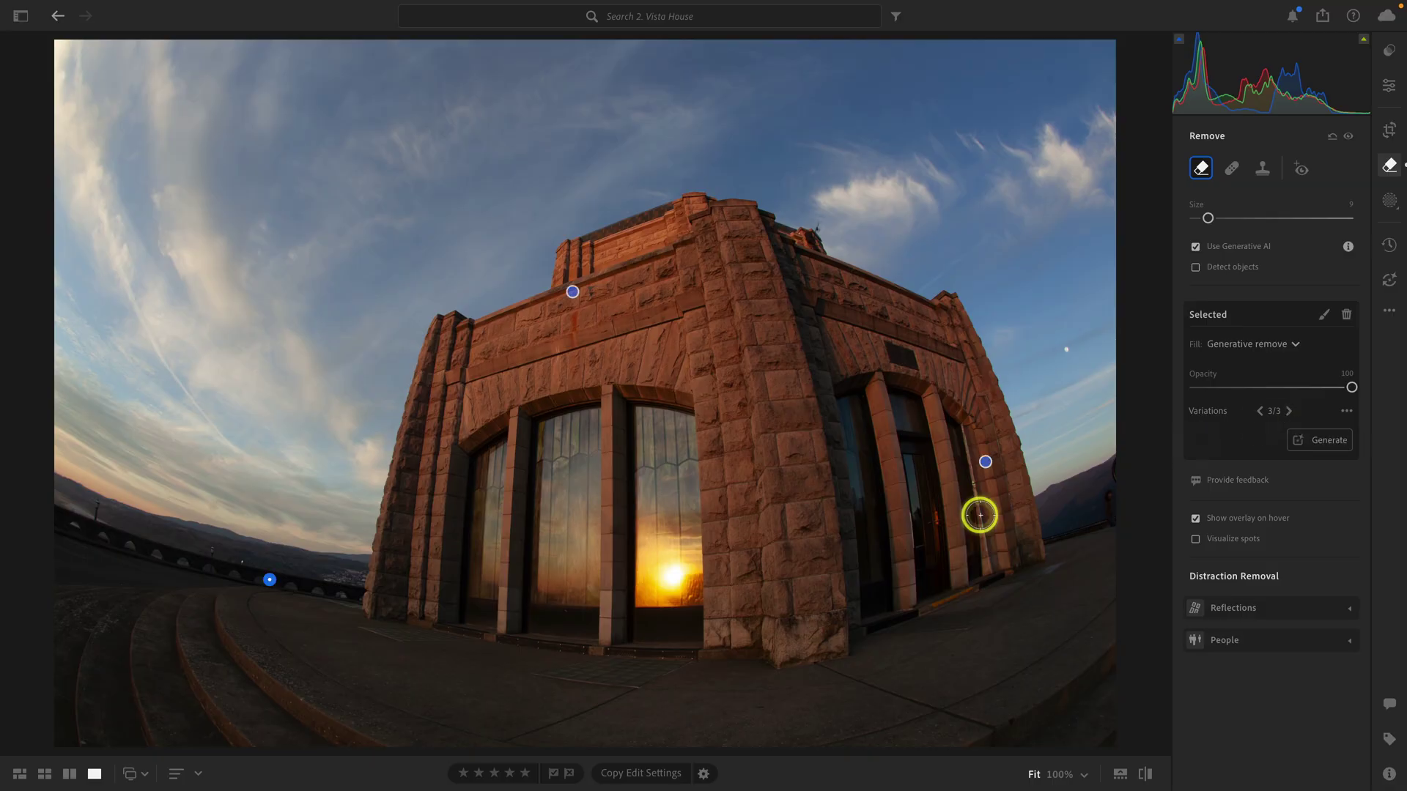
mouse_move(296, 579)
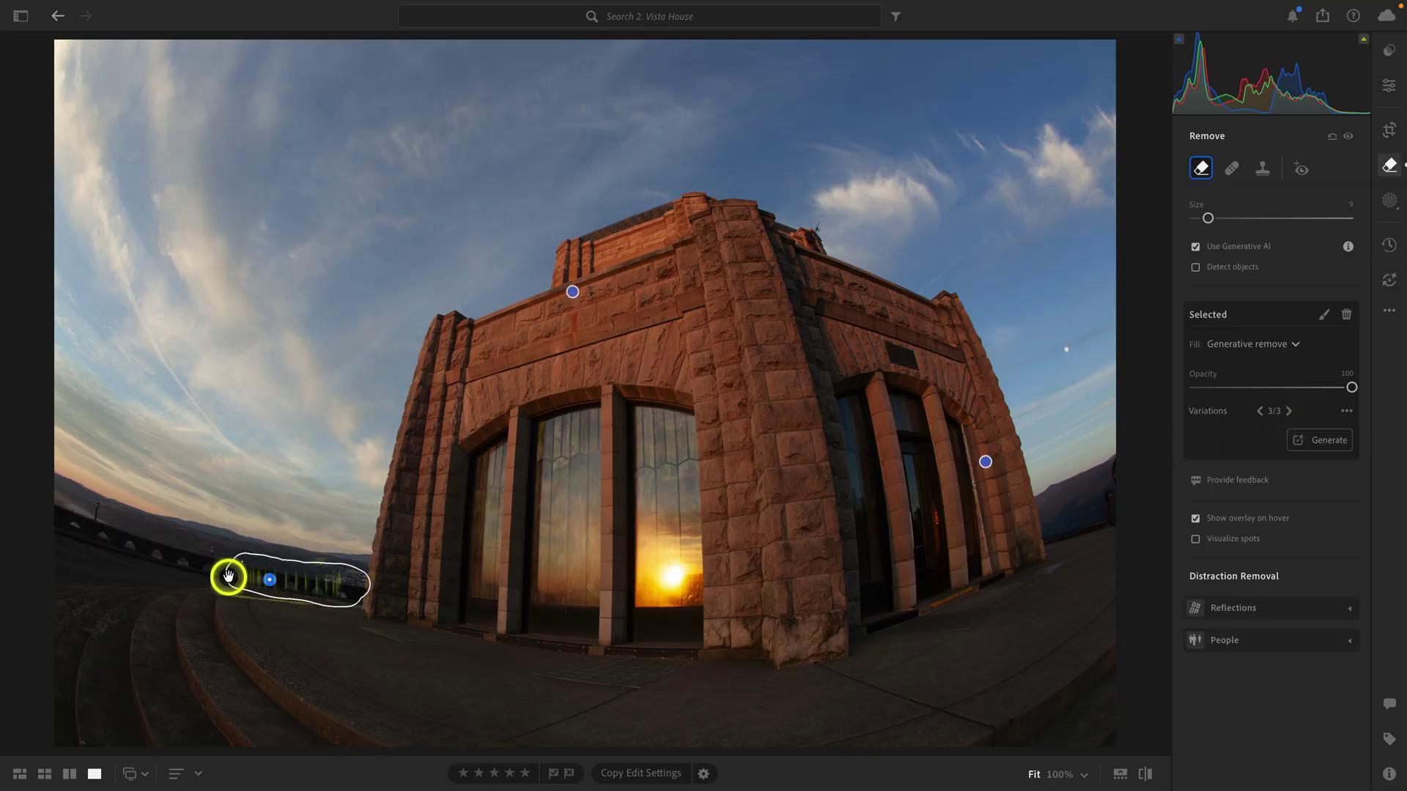
click(1263, 413)
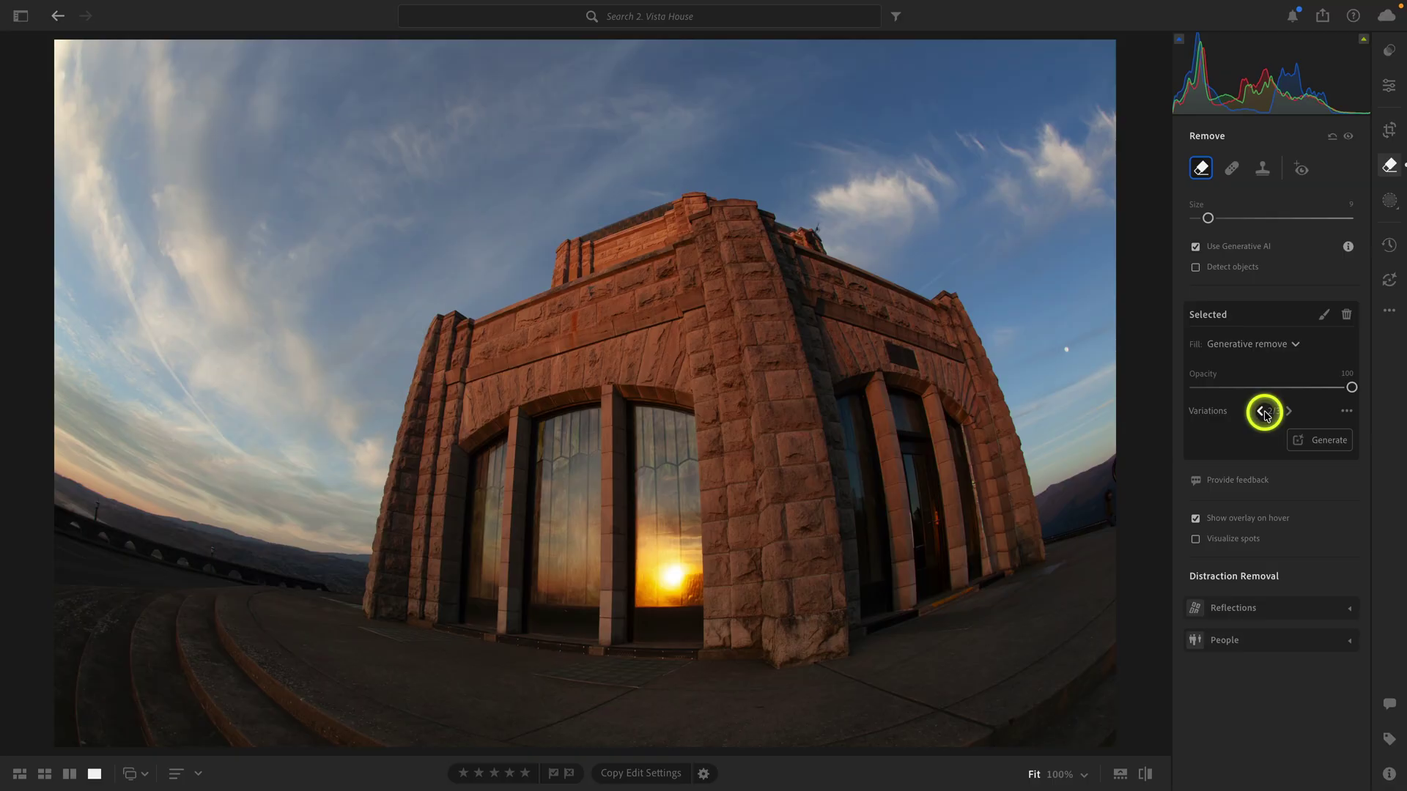
click(1262, 413)
click(1289, 411)
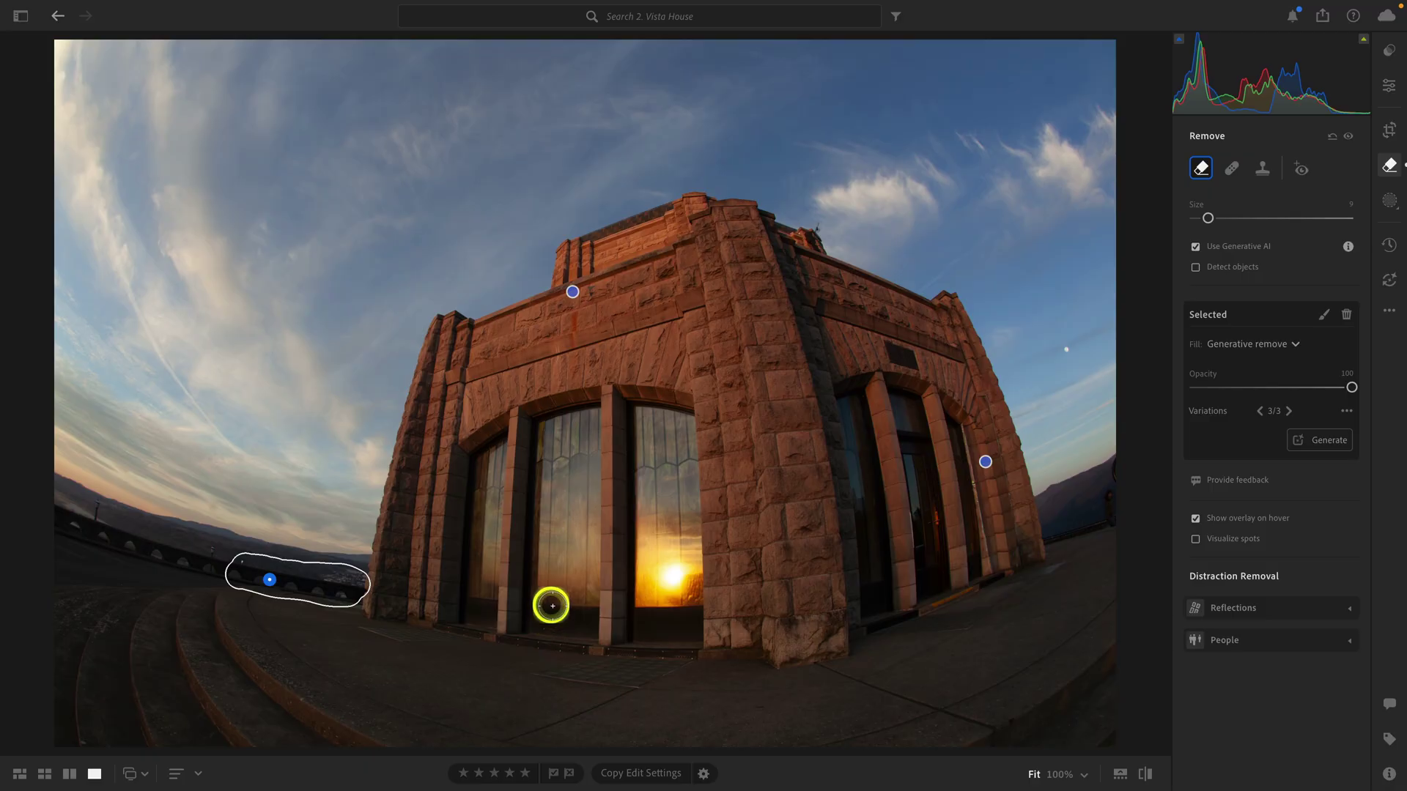
mouse_move(1034, 429)
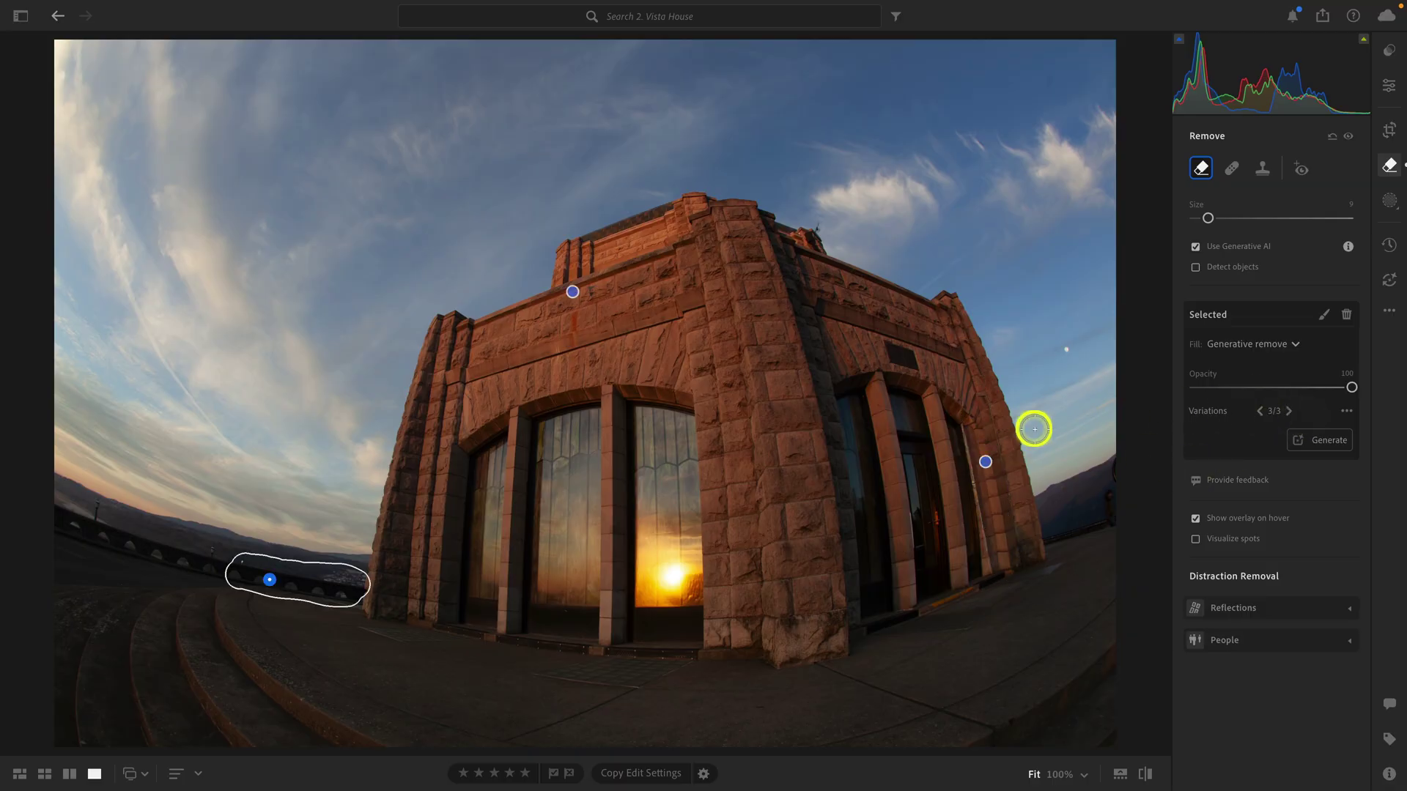
- Pick an alternative generated fill for the removed spot by the right edge
click(985, 463)
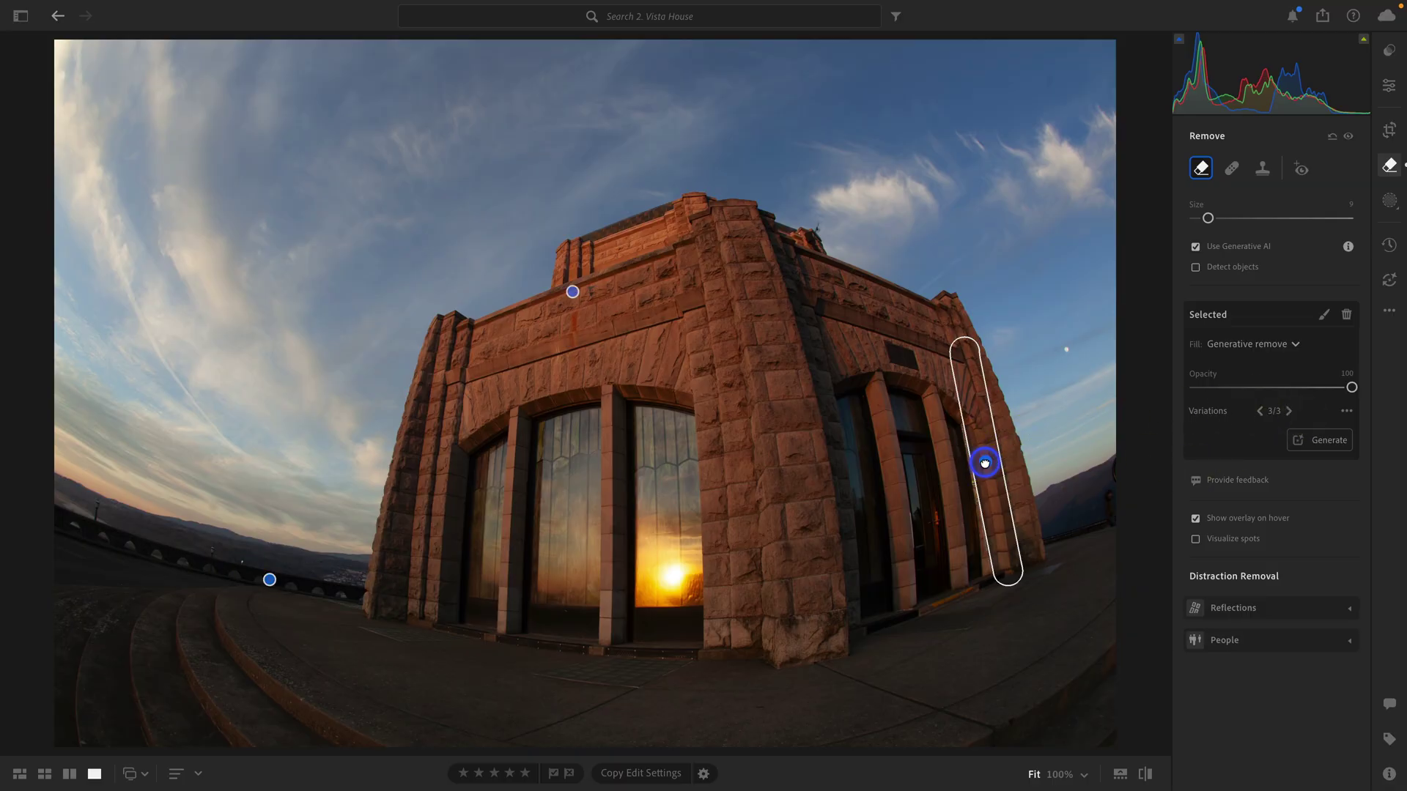
click(1290, 409)
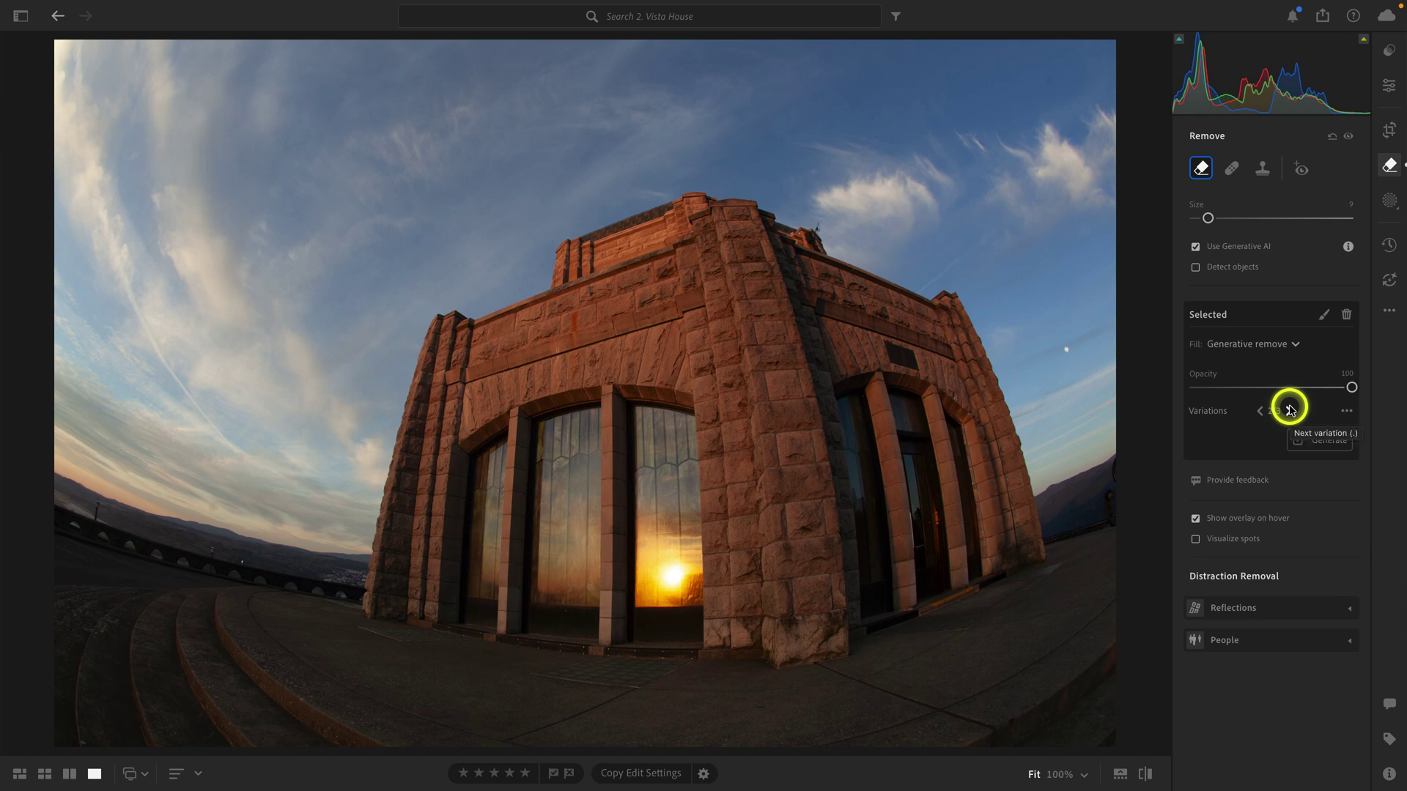
click(1290, 409)
click(1260, 412)
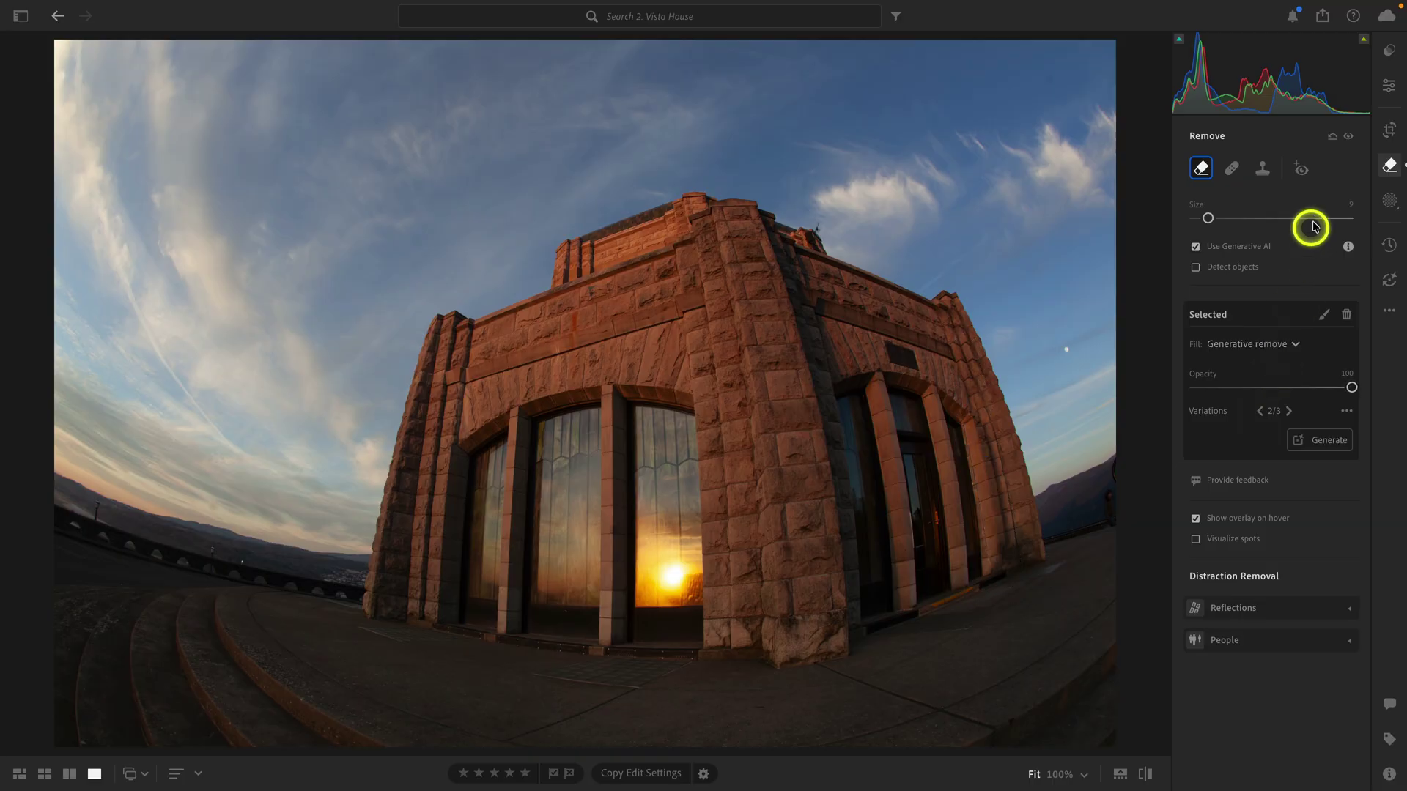
- Toggle the removals off and on to compare before and after
click(1350, 135)
click(1351, 134)
click(1350, 135)
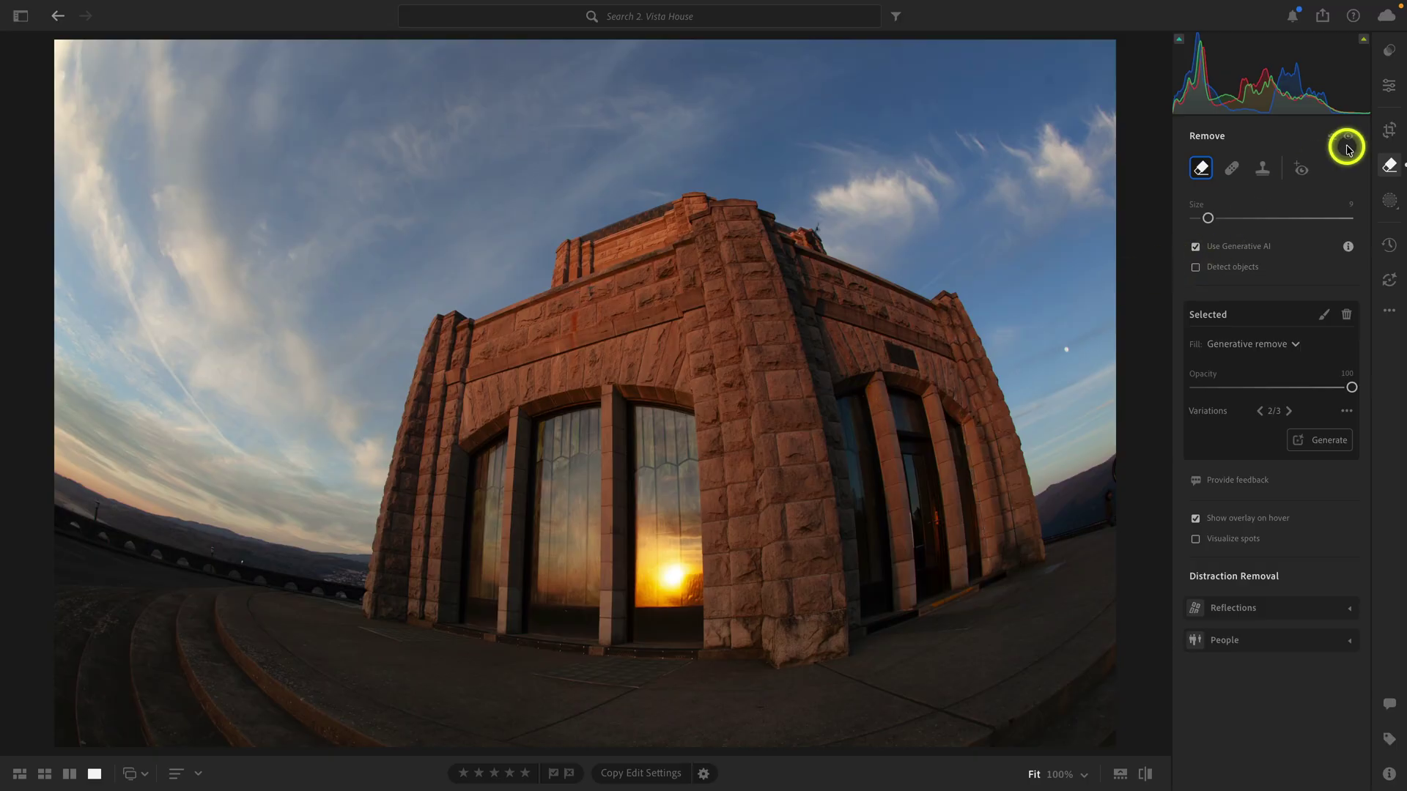
- Tighten the 3 x 2 crop slightly from the top-right corner
click(1388, 129)
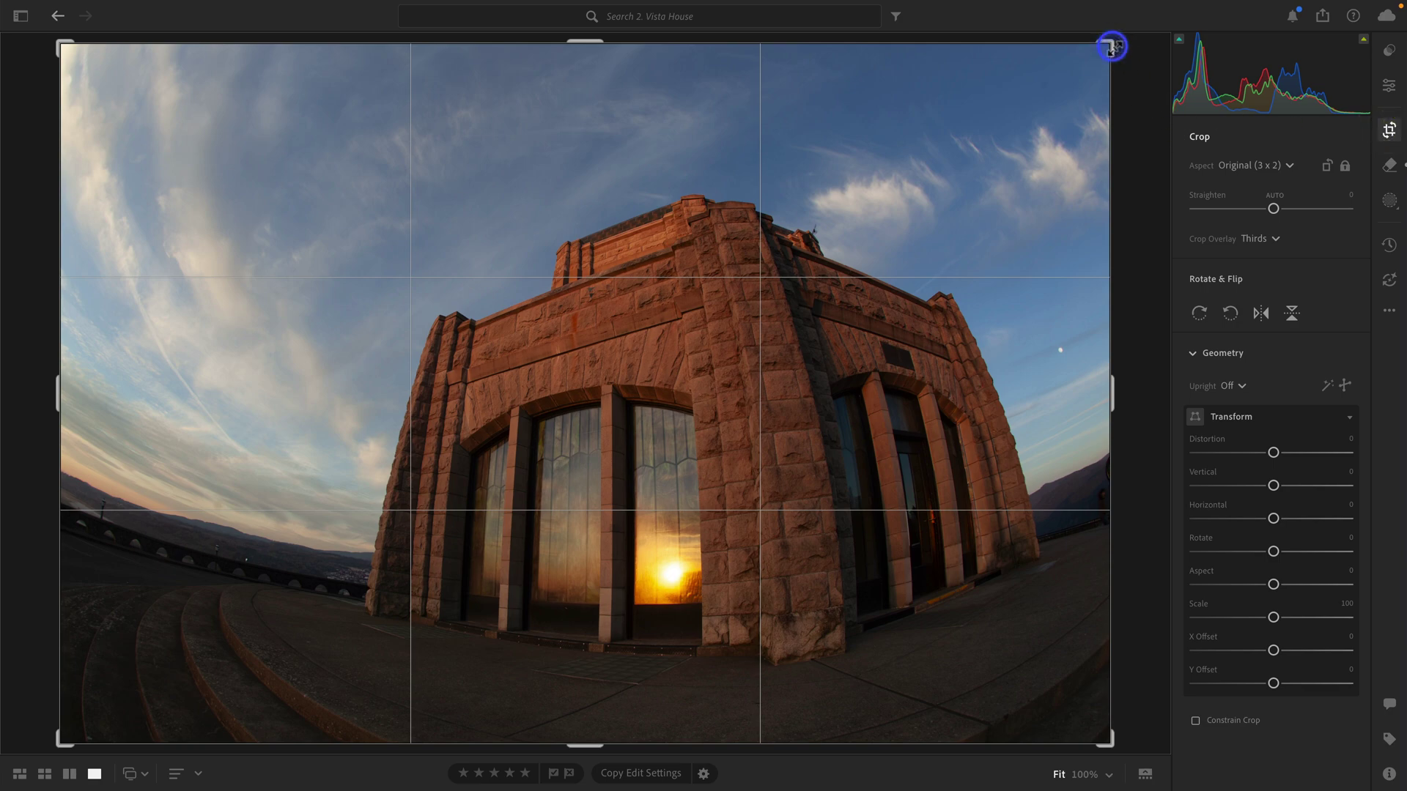
drag(1112, 47, 1105, 52)
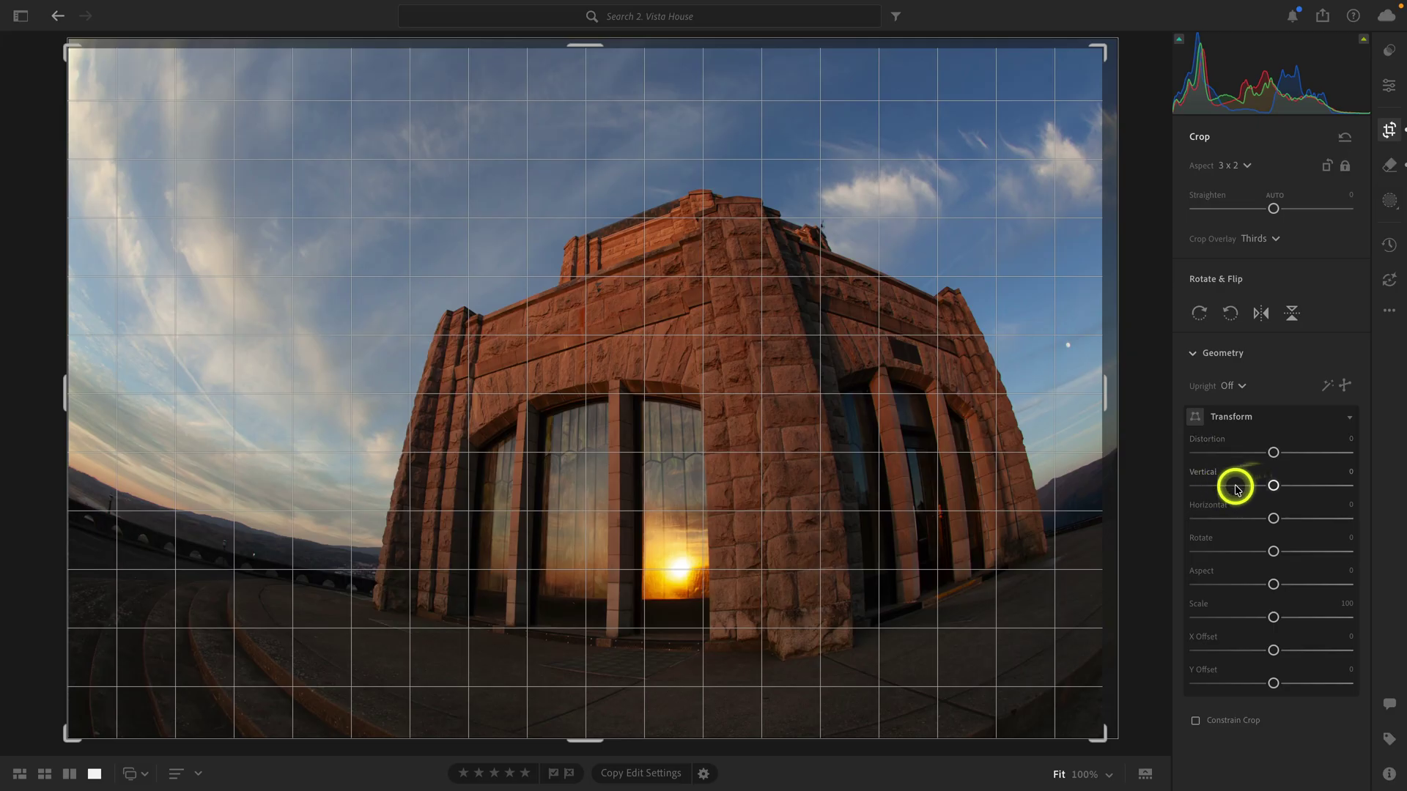
click(1387, 88)
scroll(1313, 280, down, 5)
scroll(1312, 280, down, 5)
scroll(1312, 280, down, 5)
scroll(1312, 281, down, 5)
scroll(1312, 281, down, 3)
scroll(1312, 281, down, 3)
scroll(1312, 282, down, 4)
scroll(1312, 282, down, 2)
scroll(1312, 281, down, 3)
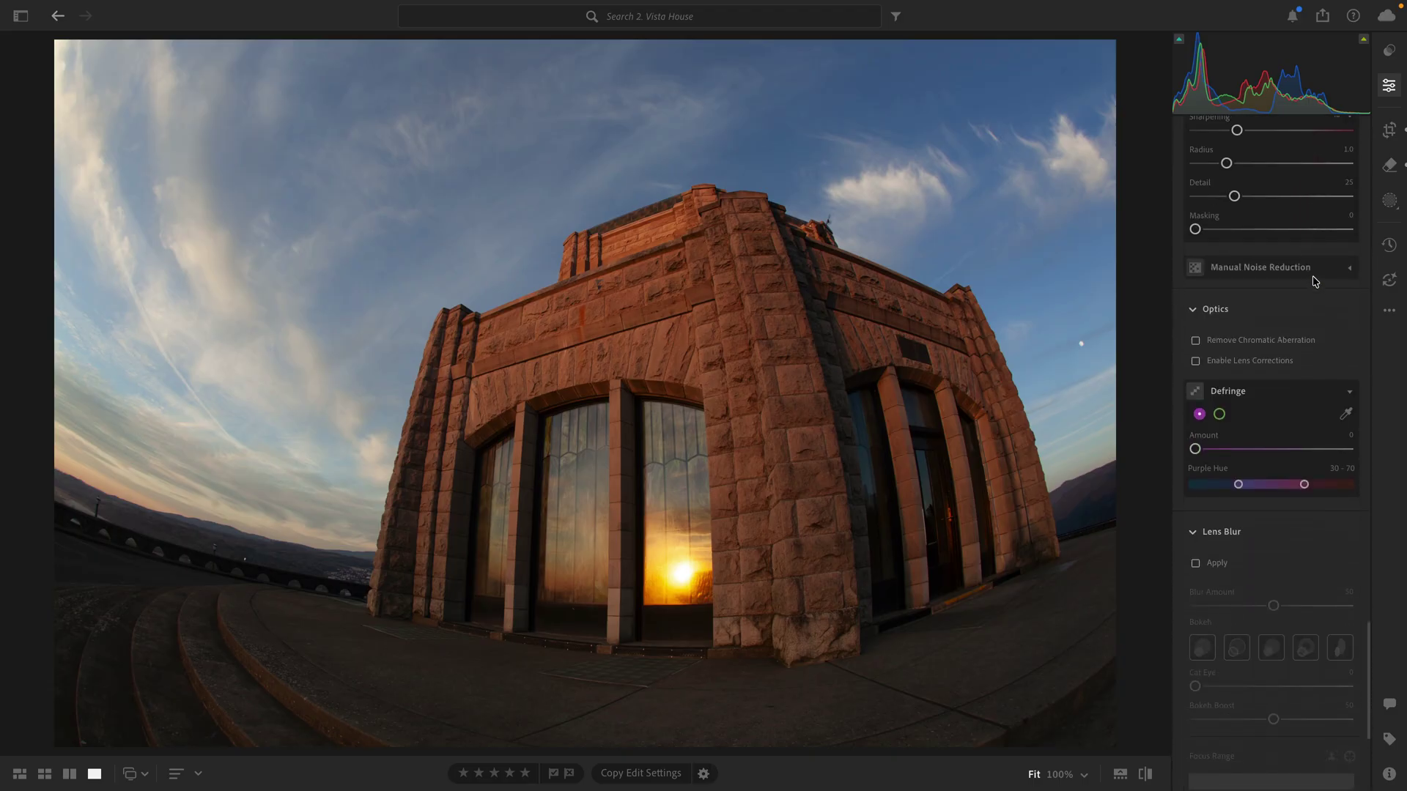
- Compare lens corrections on and off, leaving them off to keep the fisheye look
click(1252, 361)
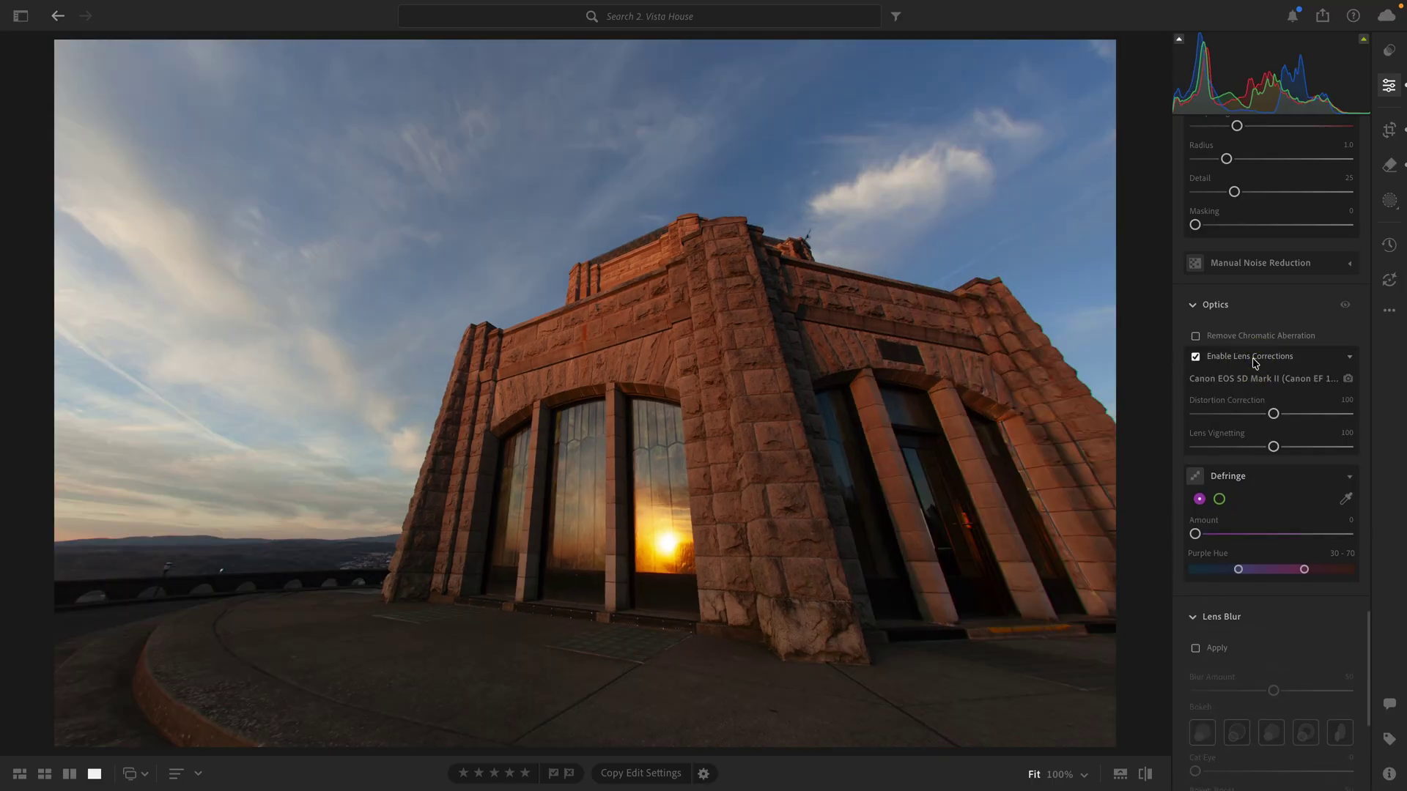
click(1341, 309)
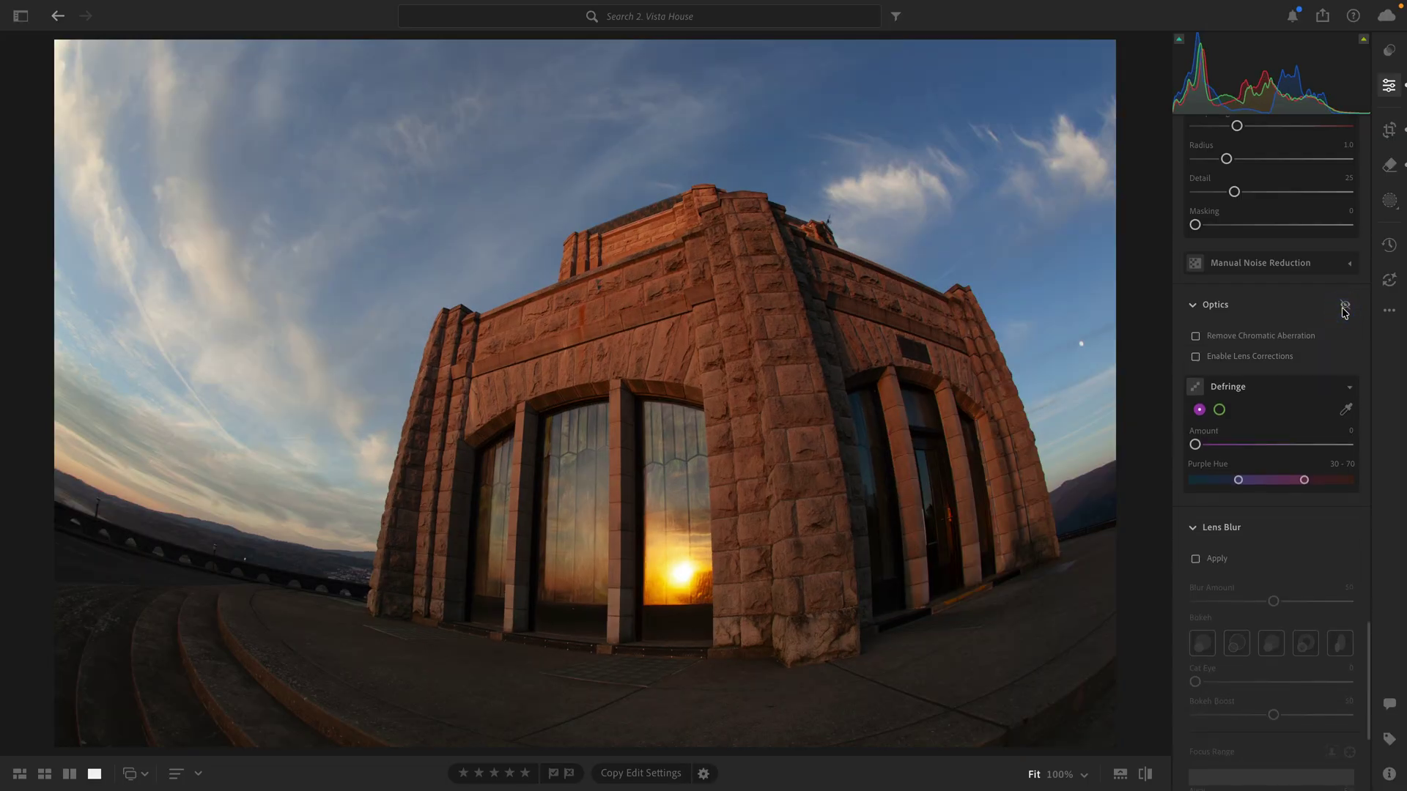
click(1342, 309)
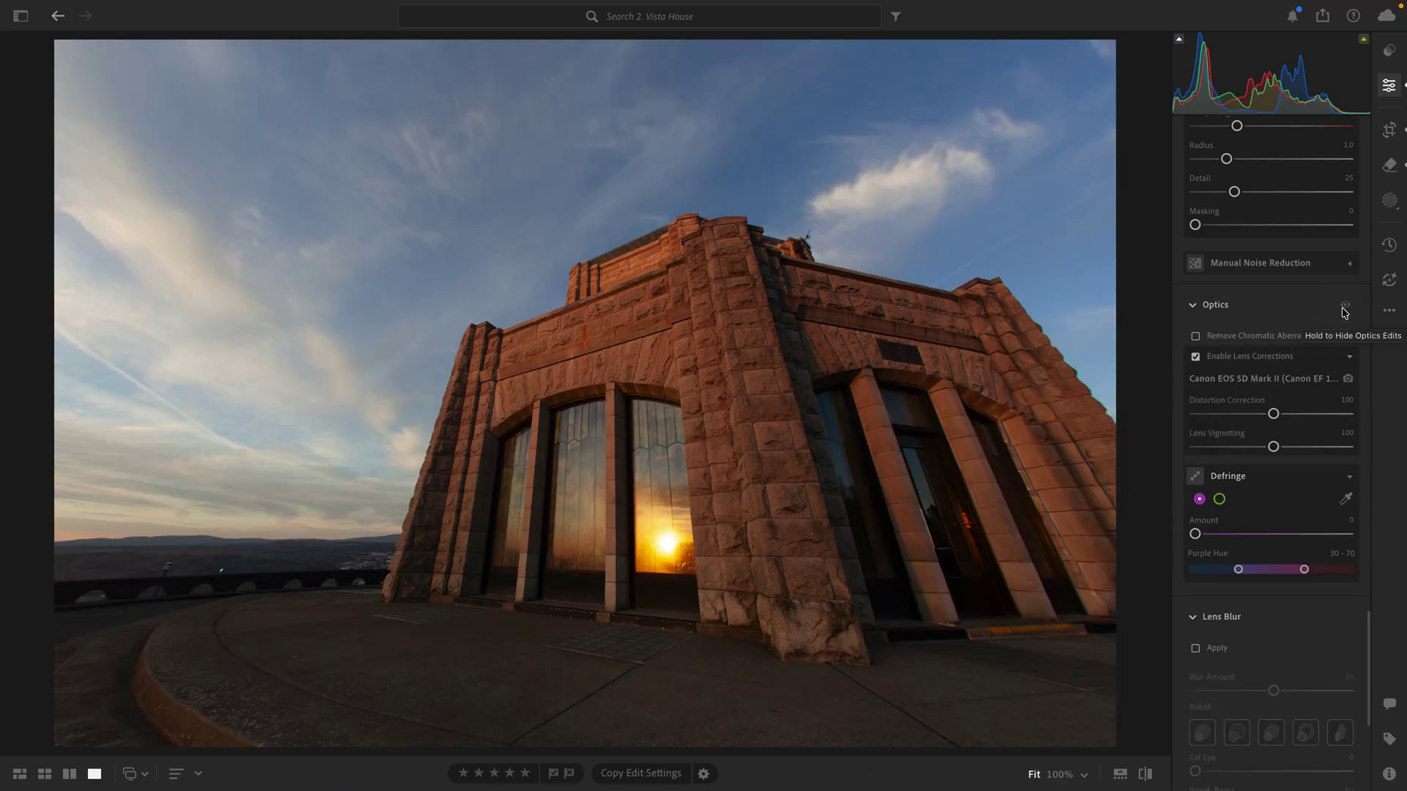
click(1342, 312)
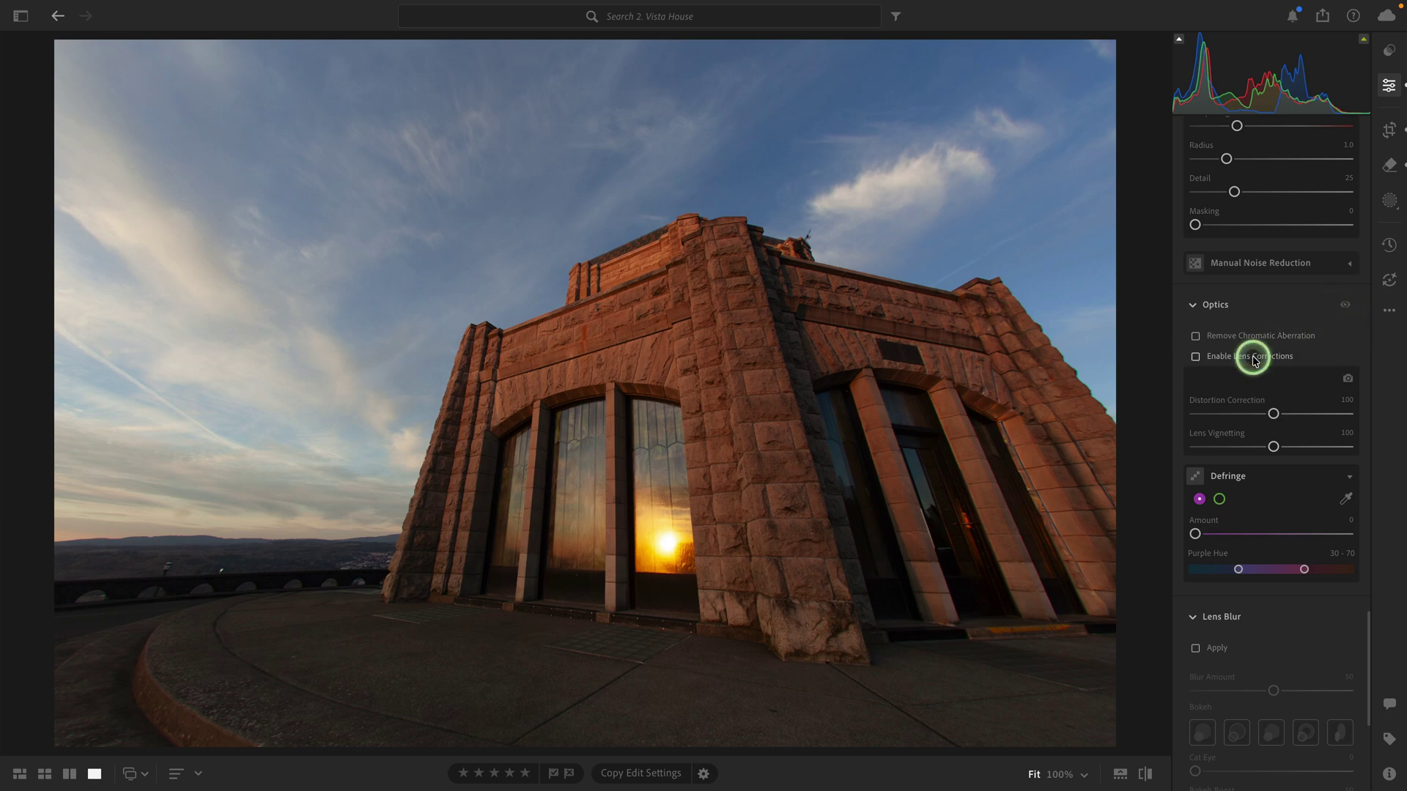
click(1253, 357)
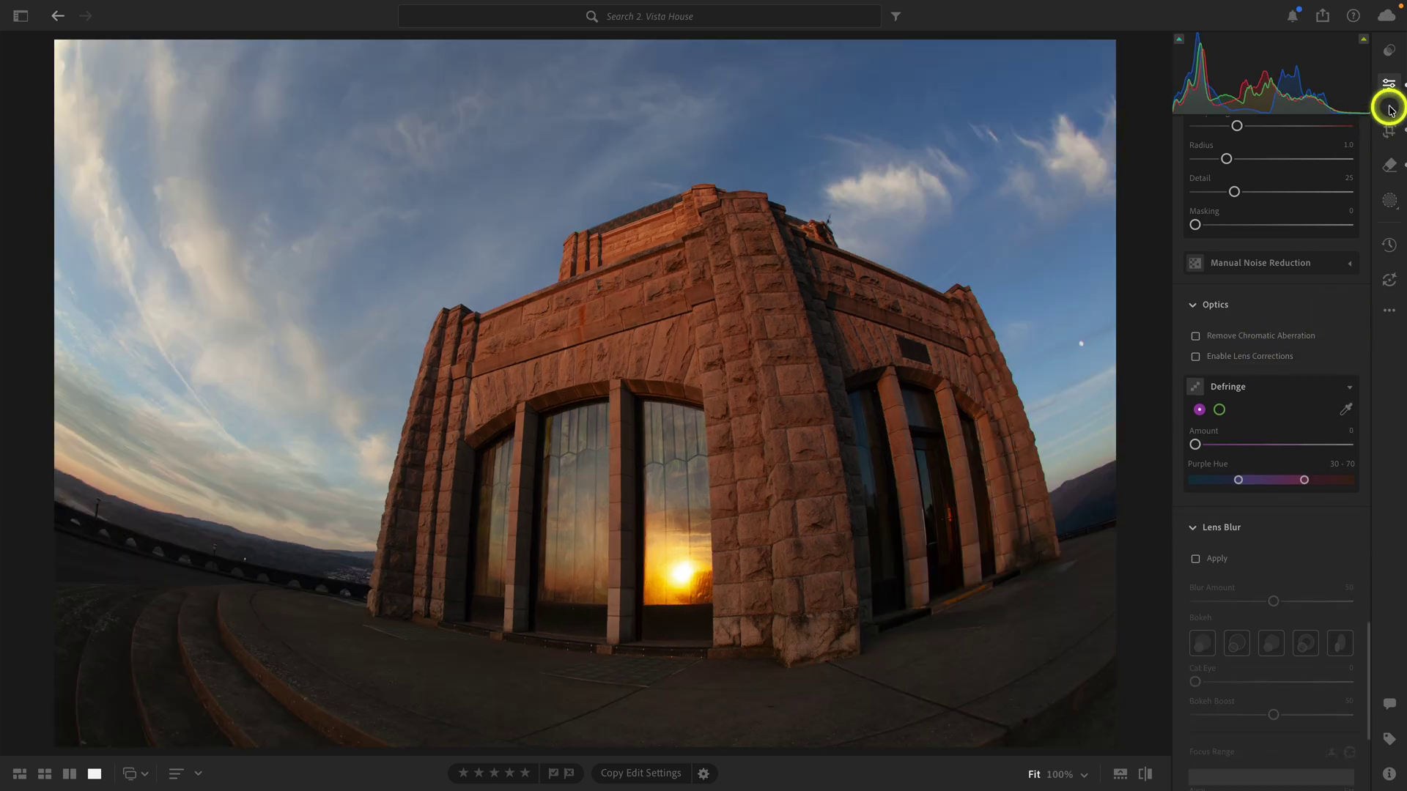
click(1388, 134)
- Tilt the vertical perspective to about −25 with the crop constrained to the image
drag(1274, 485, 1253, 490)
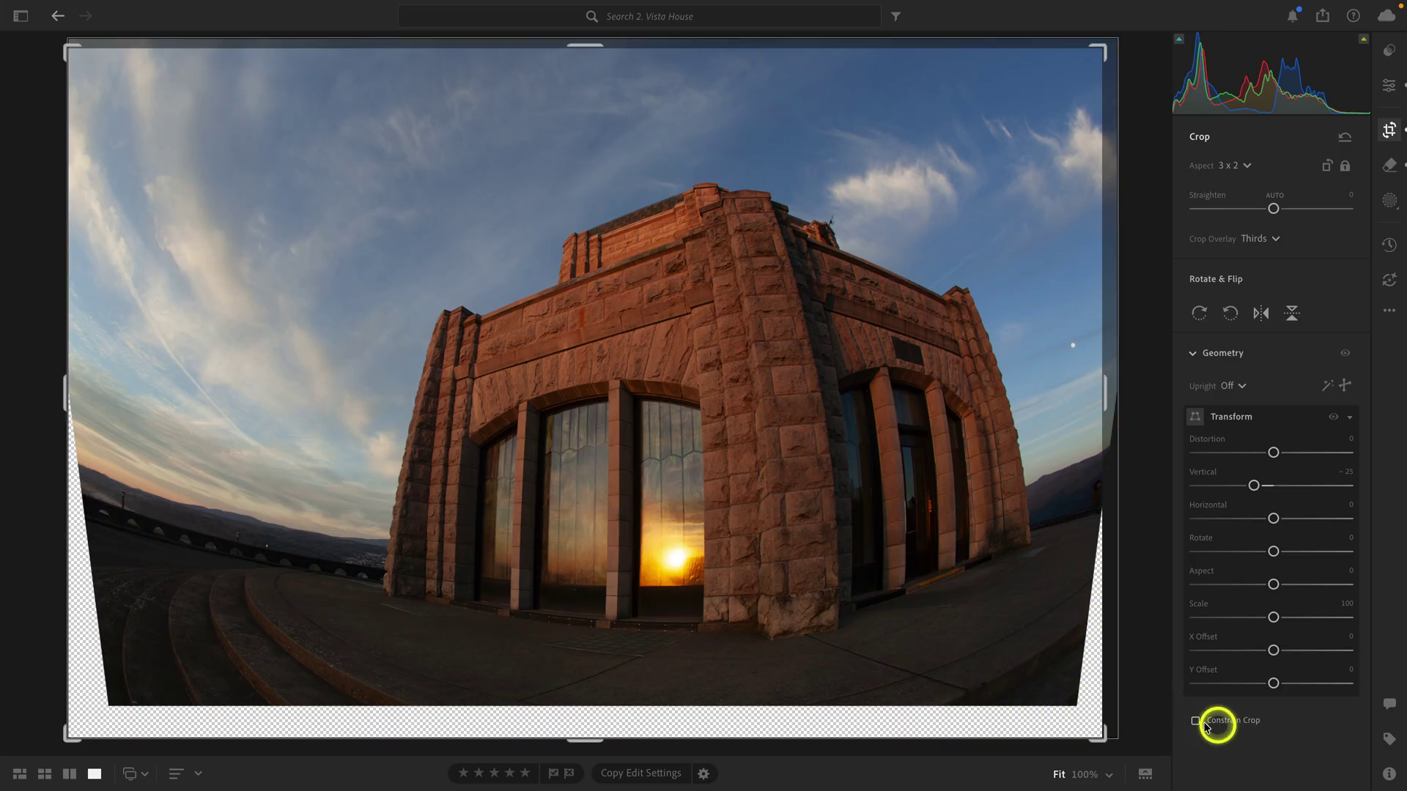
click(1234, 722)
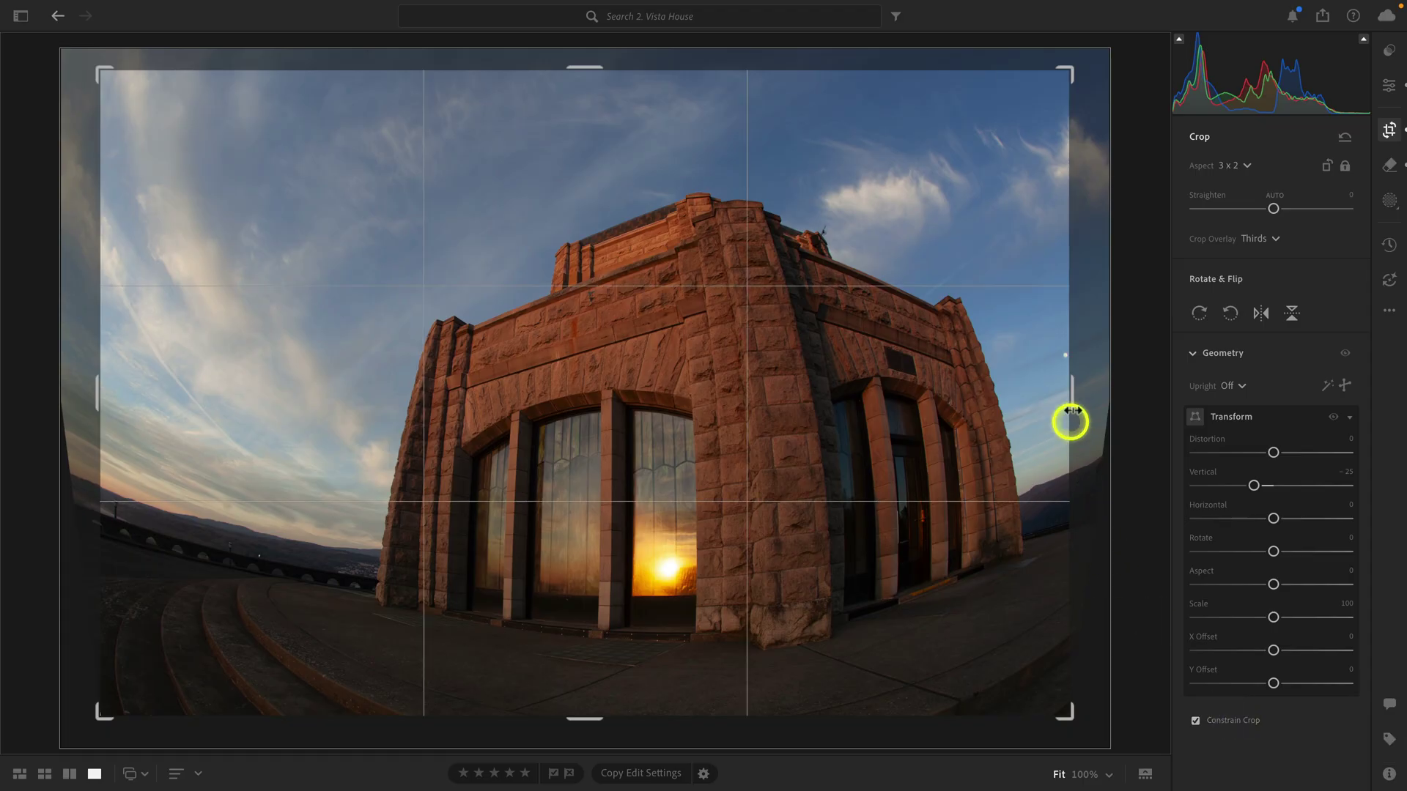
drag(1067, 361, 1068, 362)
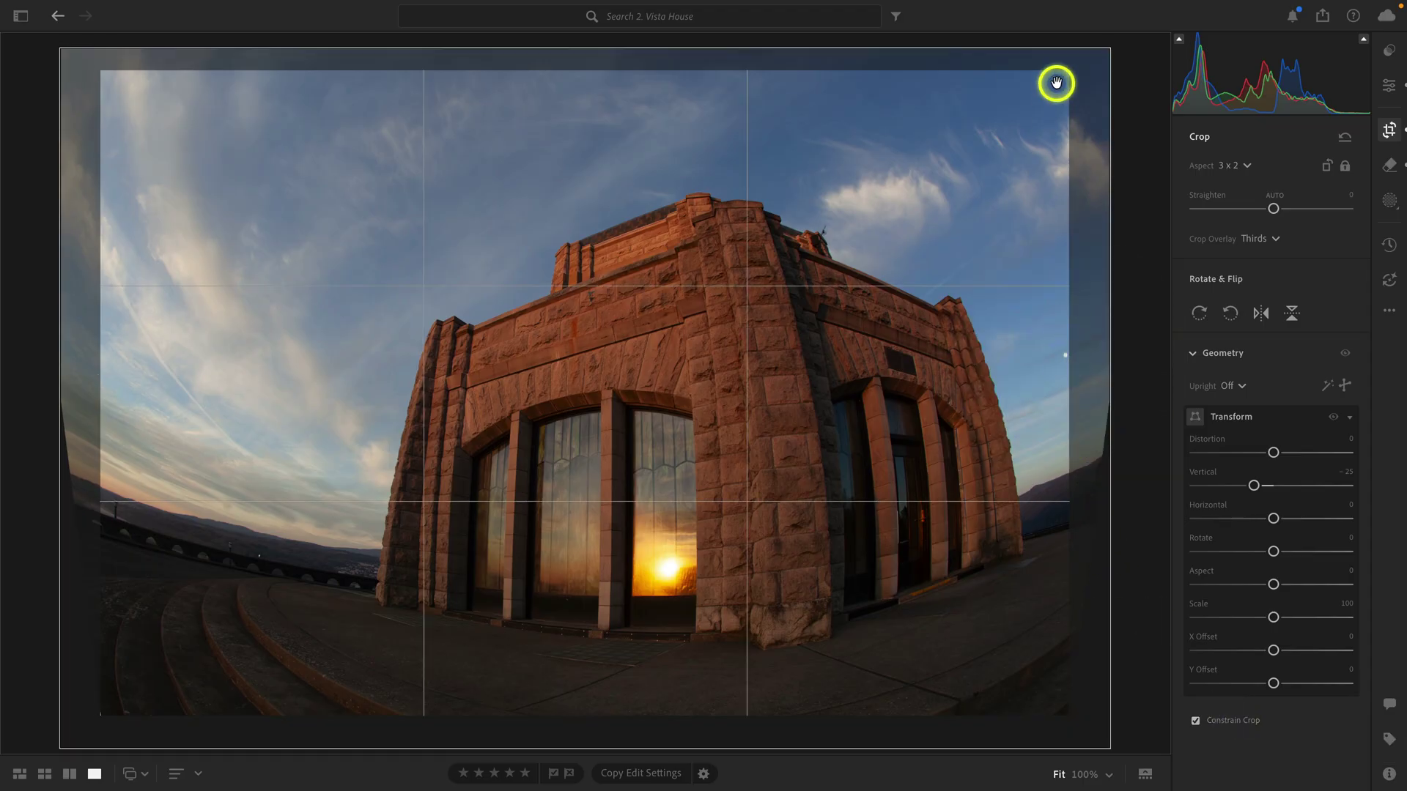
drag(1064, 77, 1057, 79)
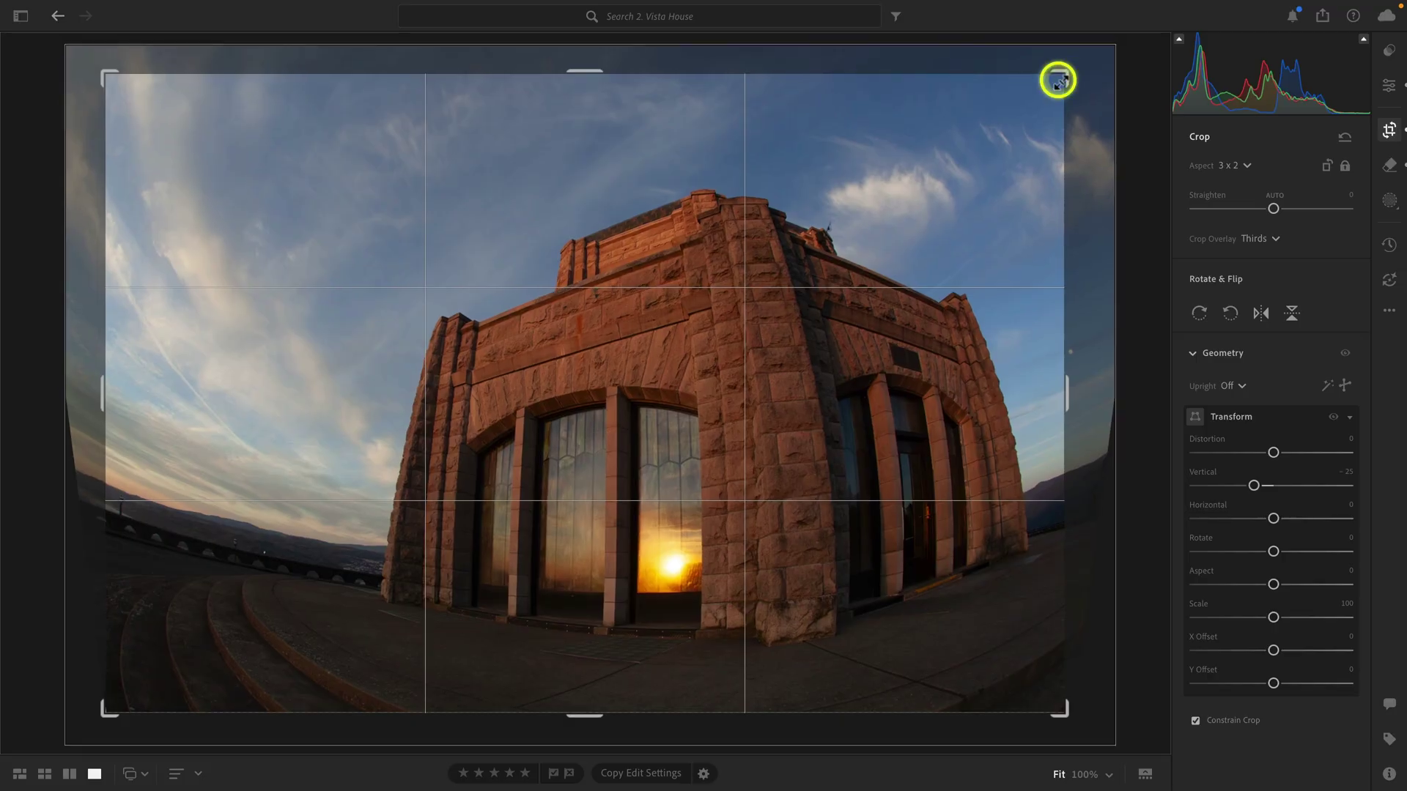
key(e)
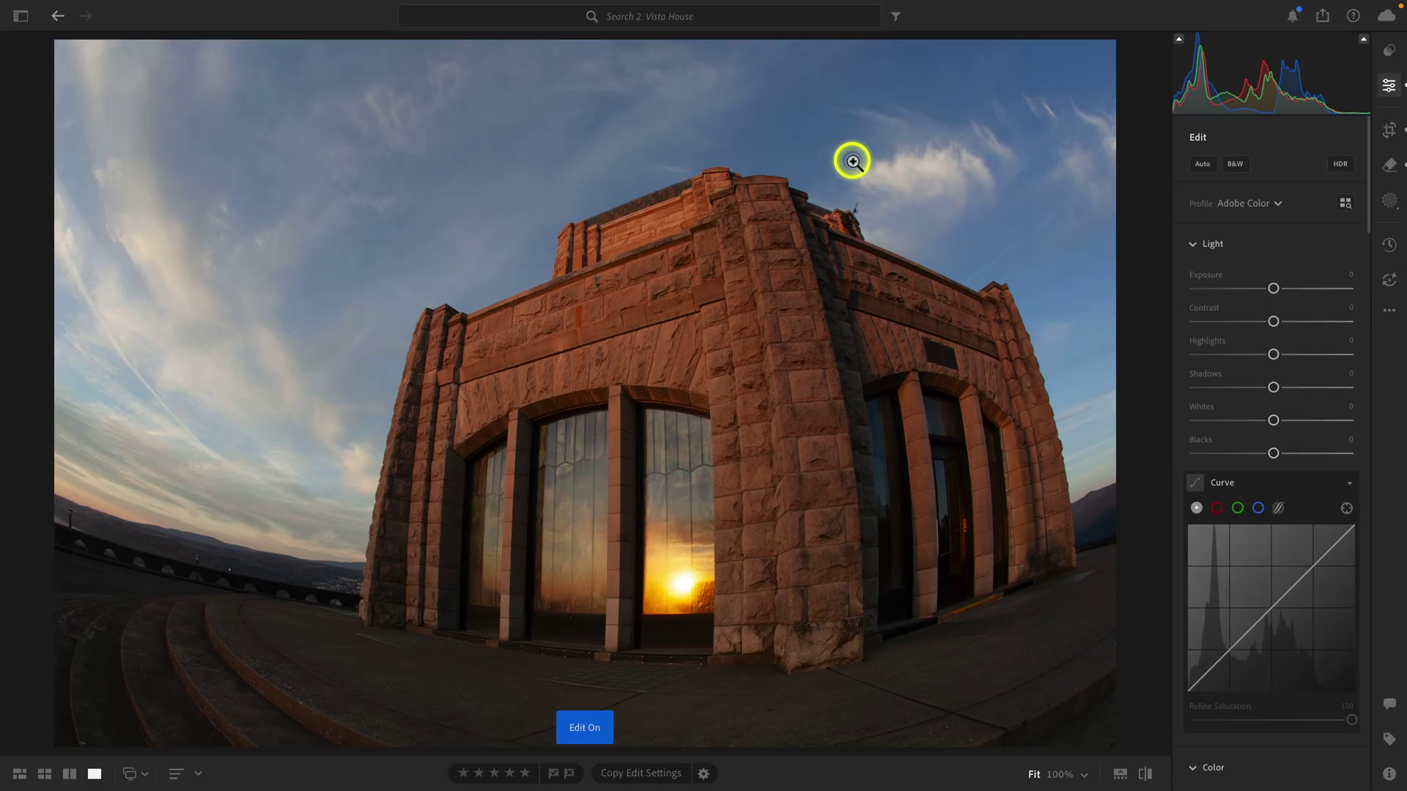
- Pull the top-right and top-left crop corners inward, then compare against the original
key(c)
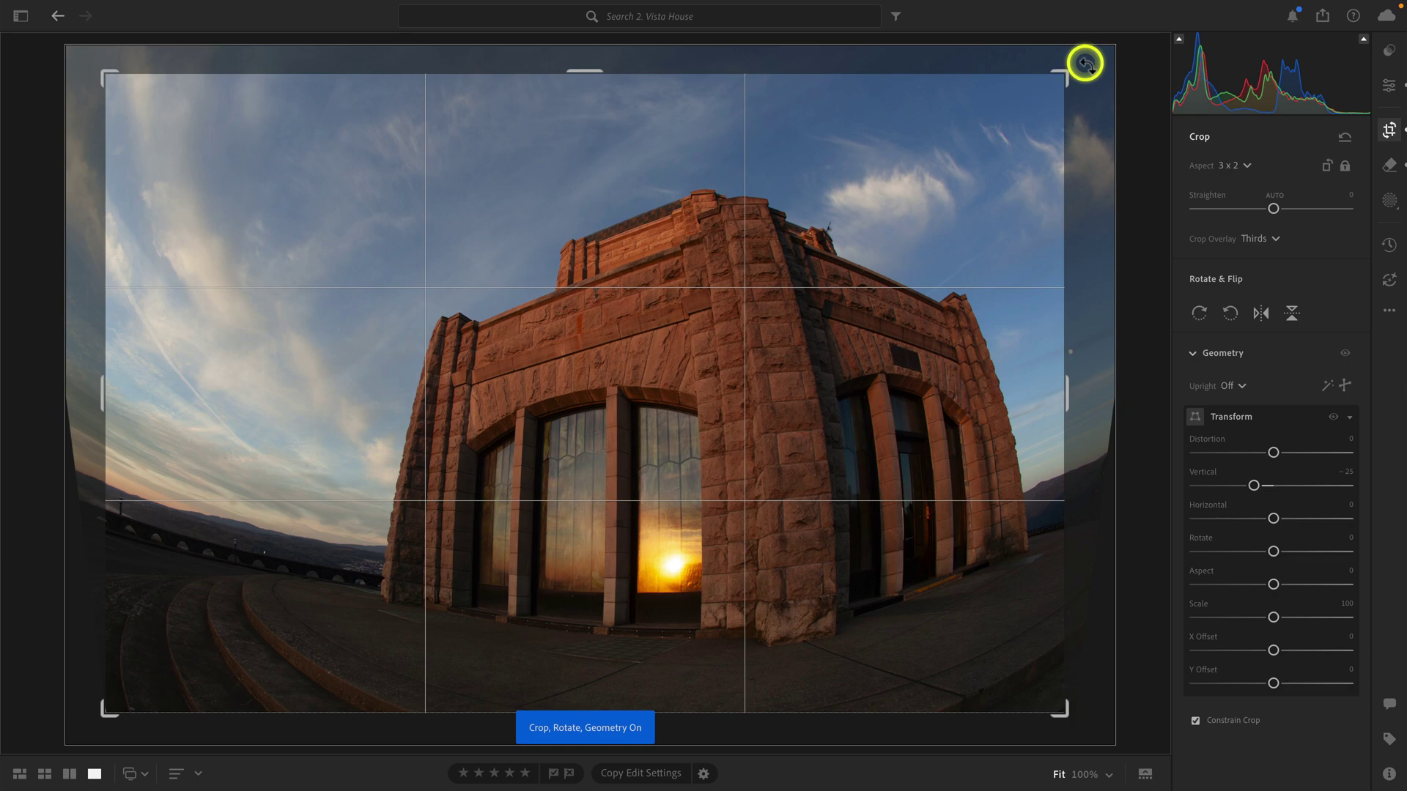
drag(1084, 61, 1086, 68)
key(e)
key(c)
key(e)
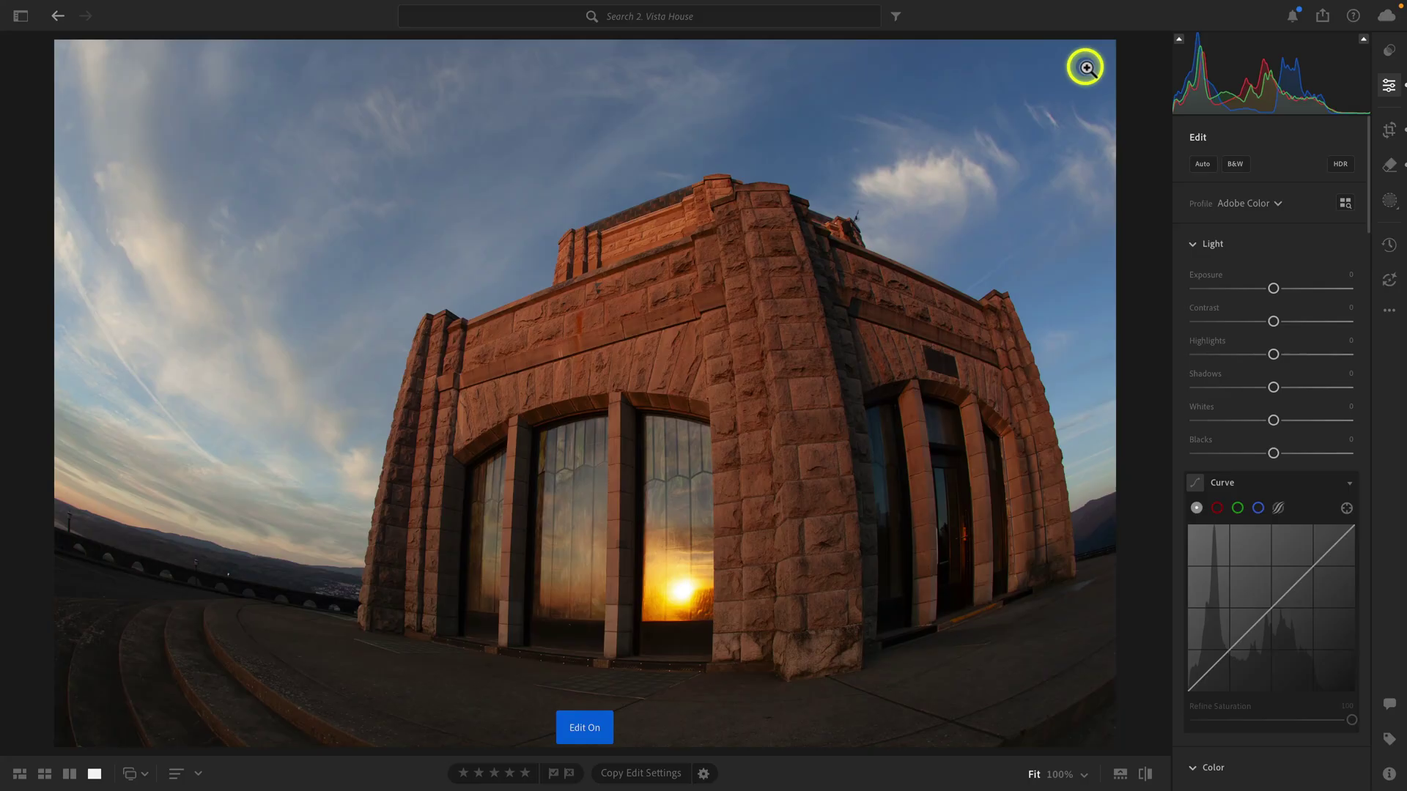
key(c)
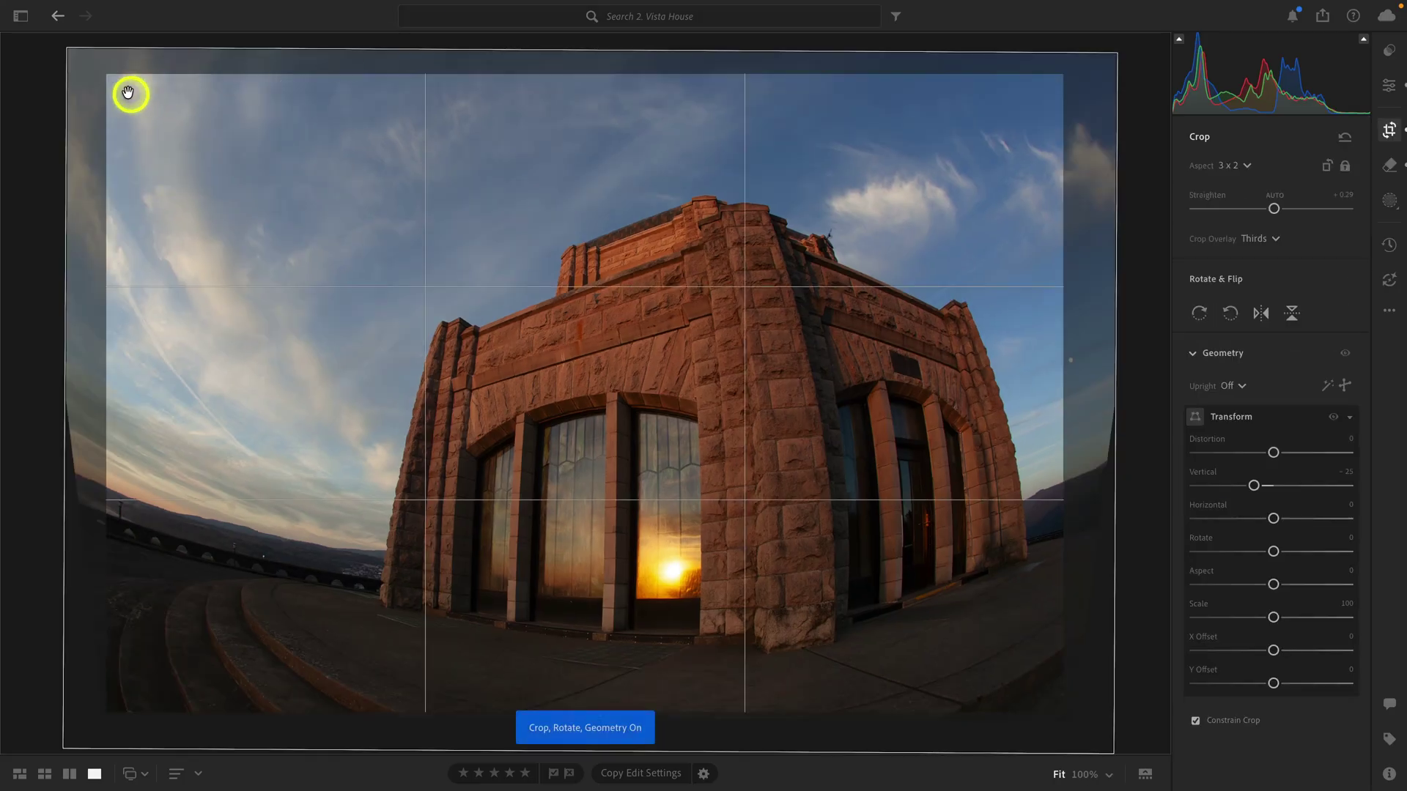
drag(113, 81, 125, 90)
key(e)
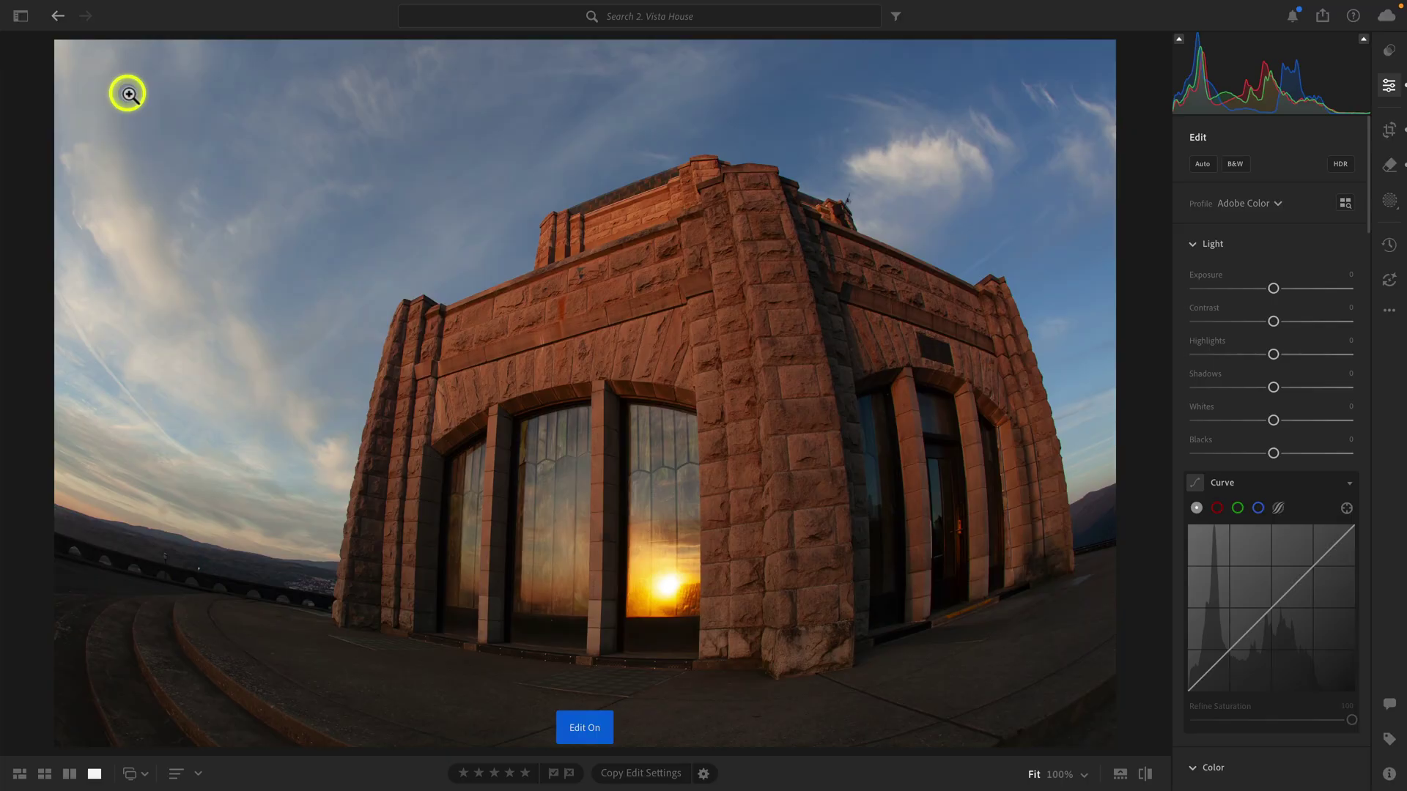
key(backslash)
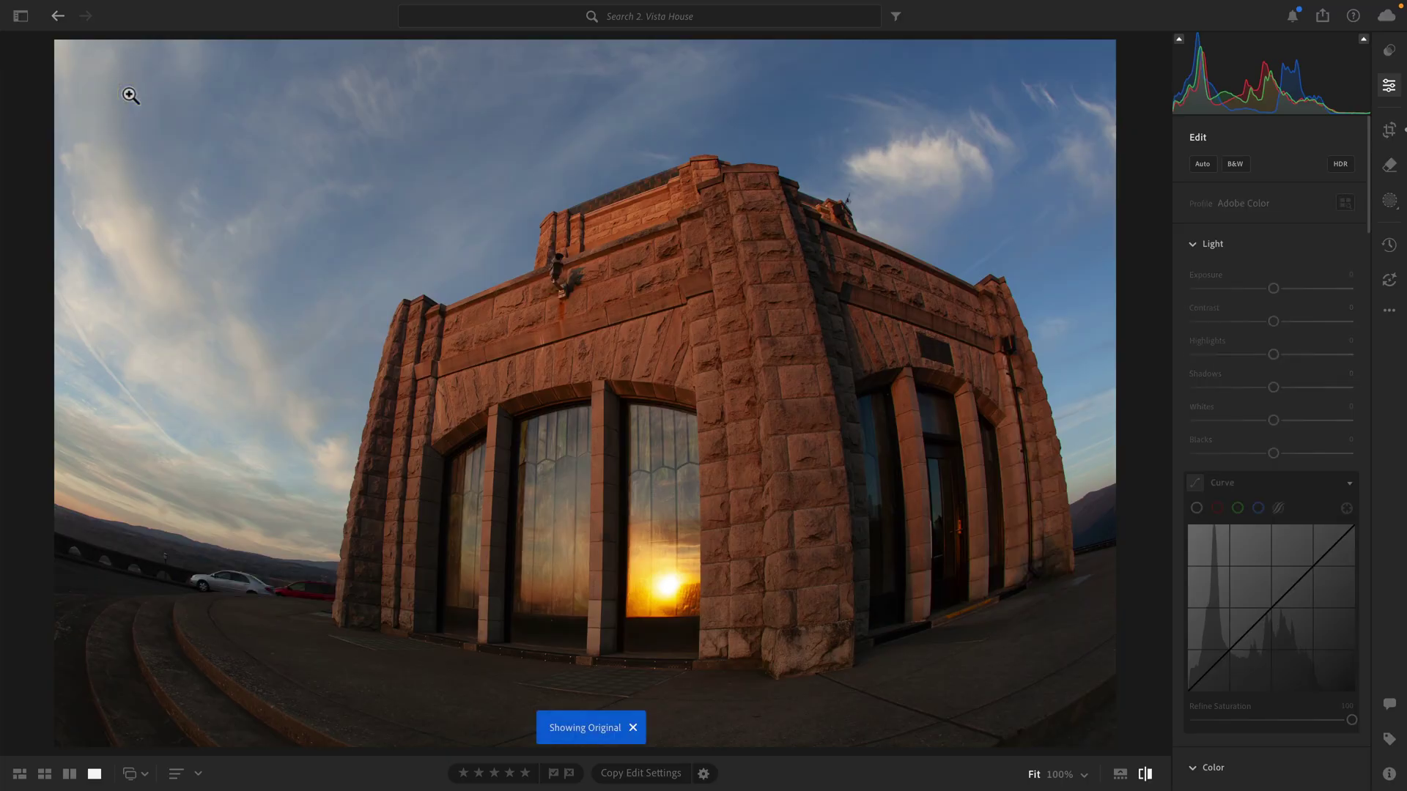
key(backslash)
key(backslash)
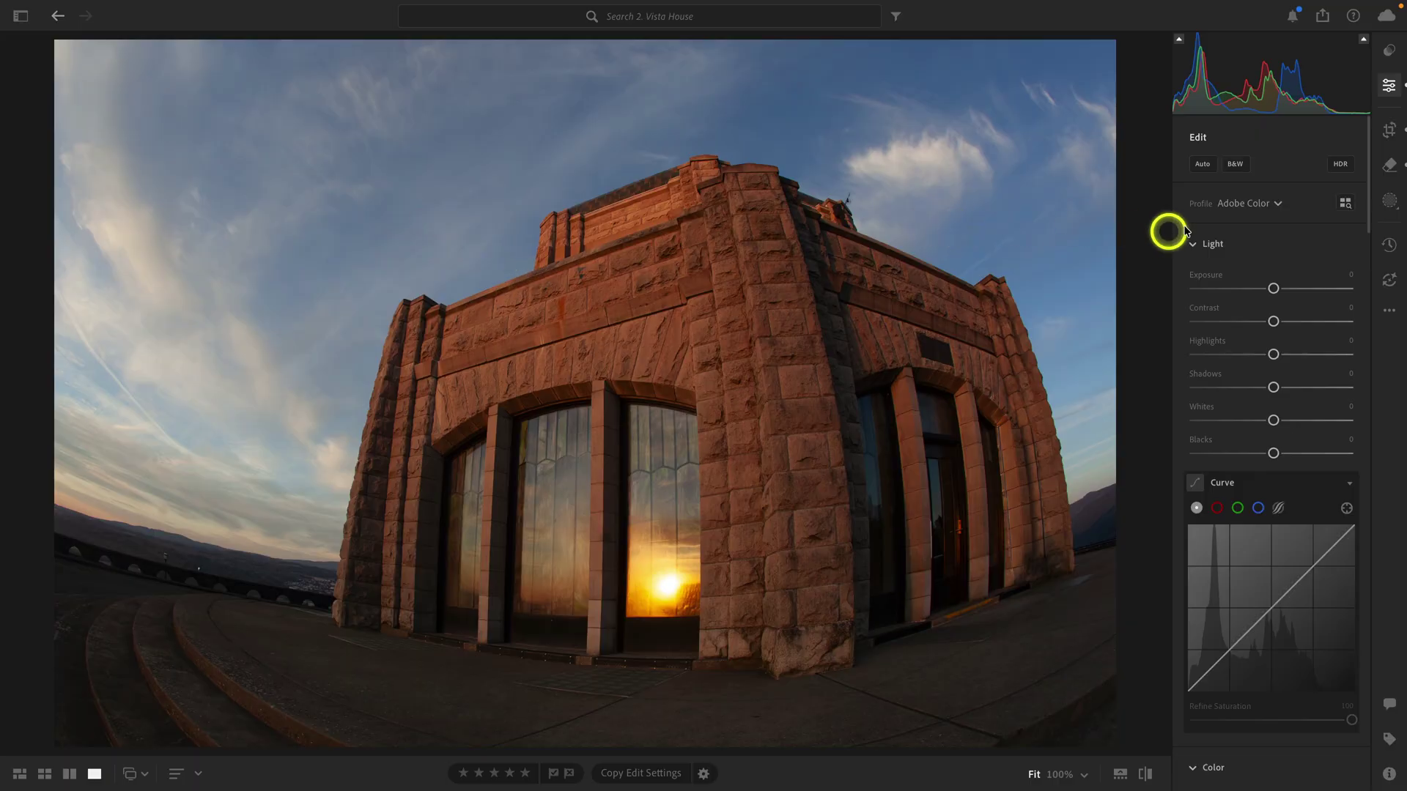
- Switch to Adaptive Color and set Exposure +0.31, Shadows +10 and Whites +33
click(1247, 205)
click(1264, 227)
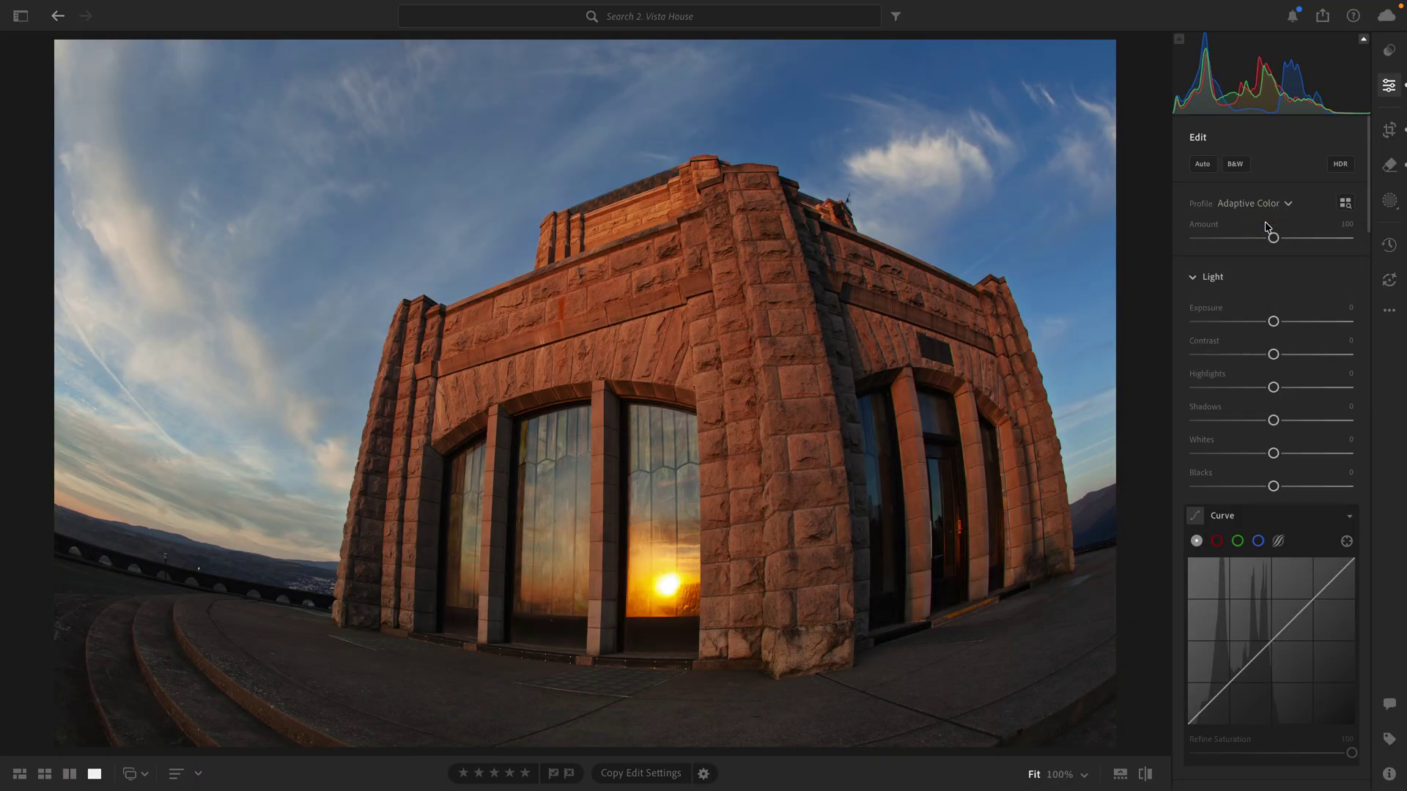
click(1273, 453)
drag(1273, 454, 1302, 461)
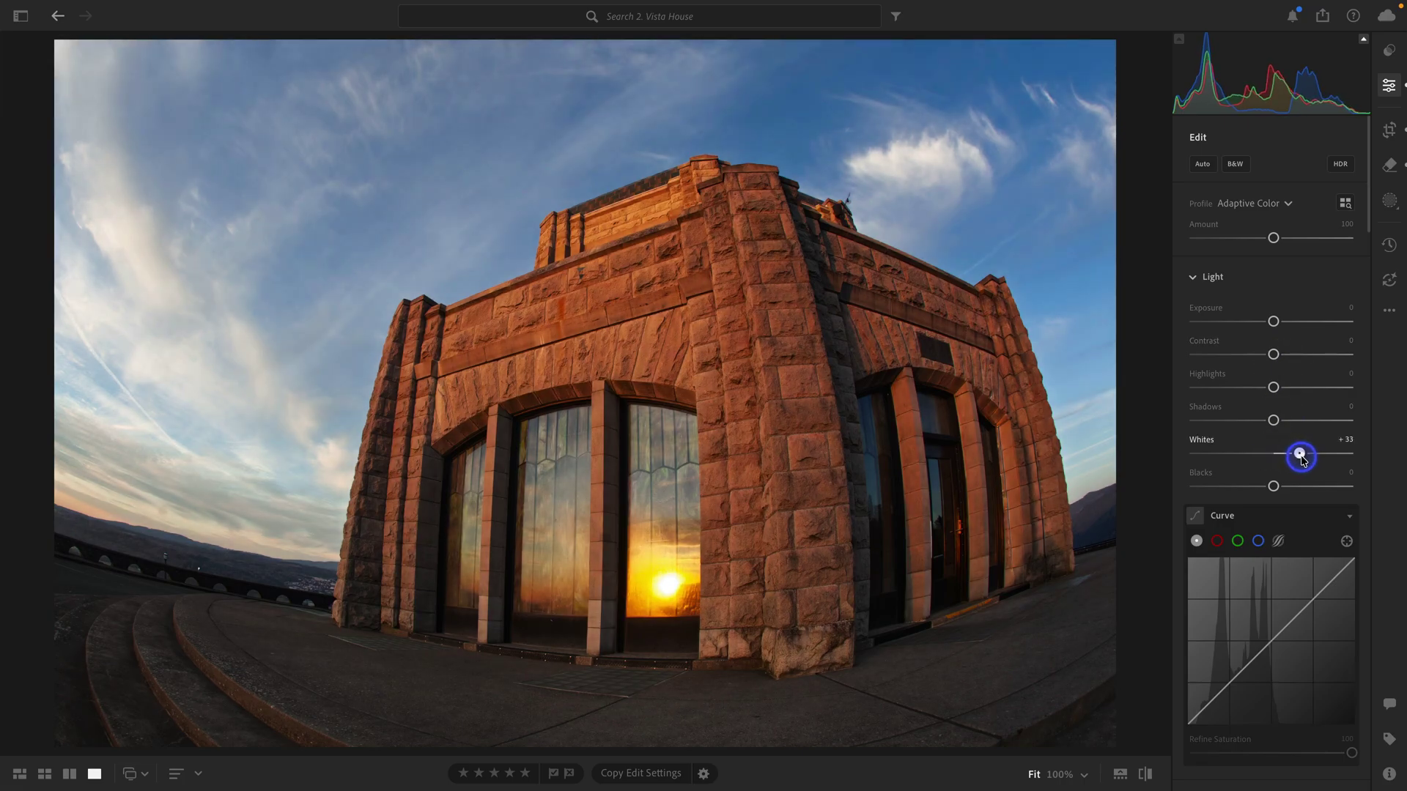
drag(1273, 321, 1279, 322)
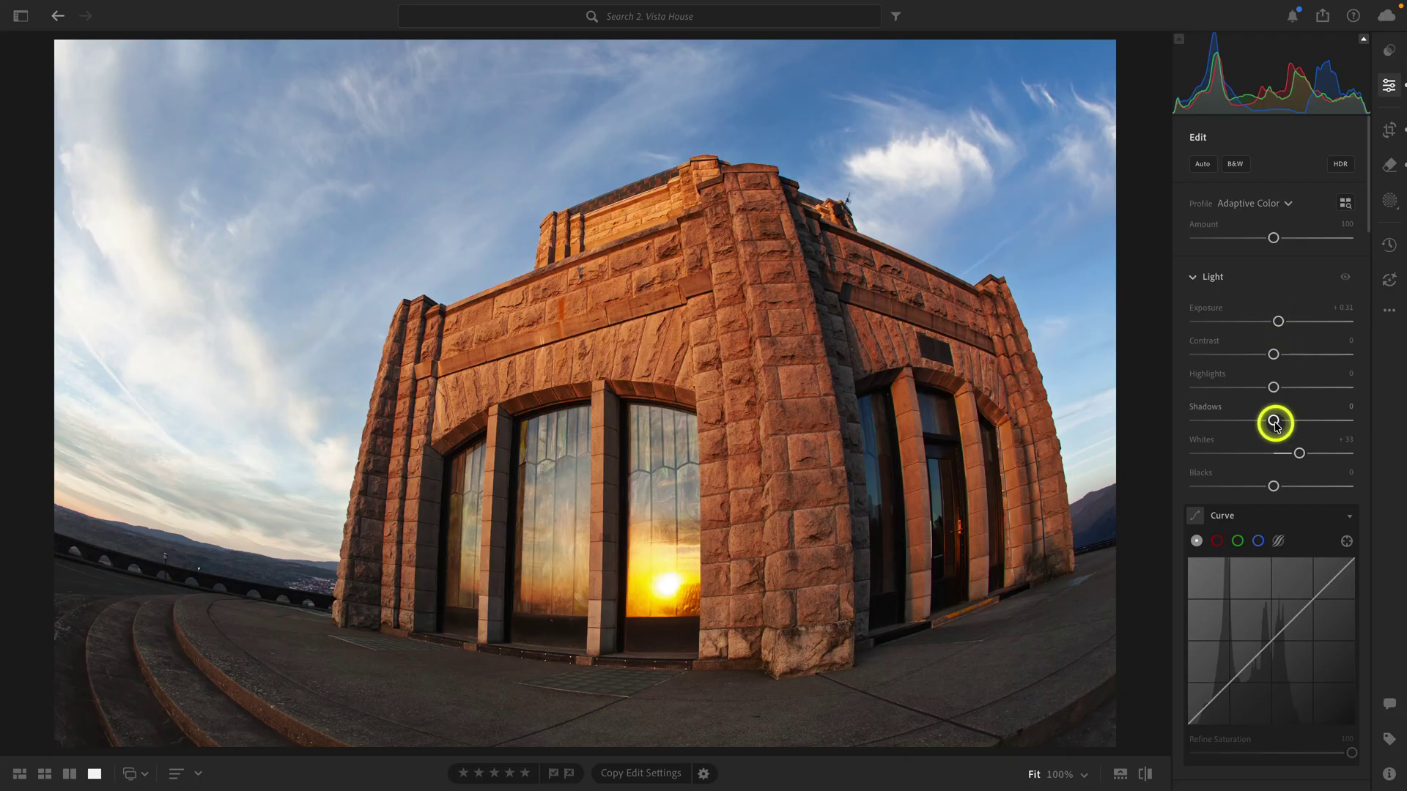
drag(1272, 420, 1282, 426)
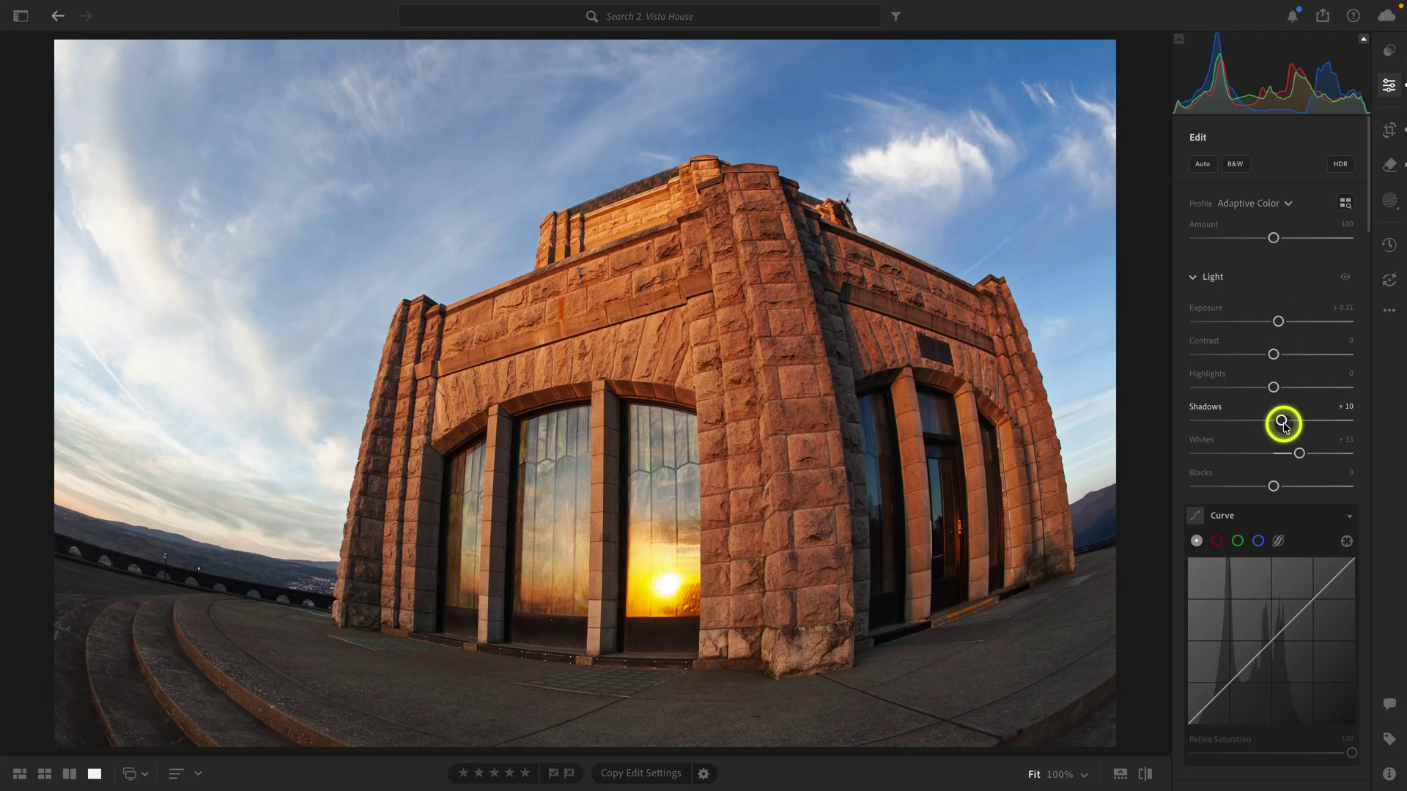
click(1344, 279)
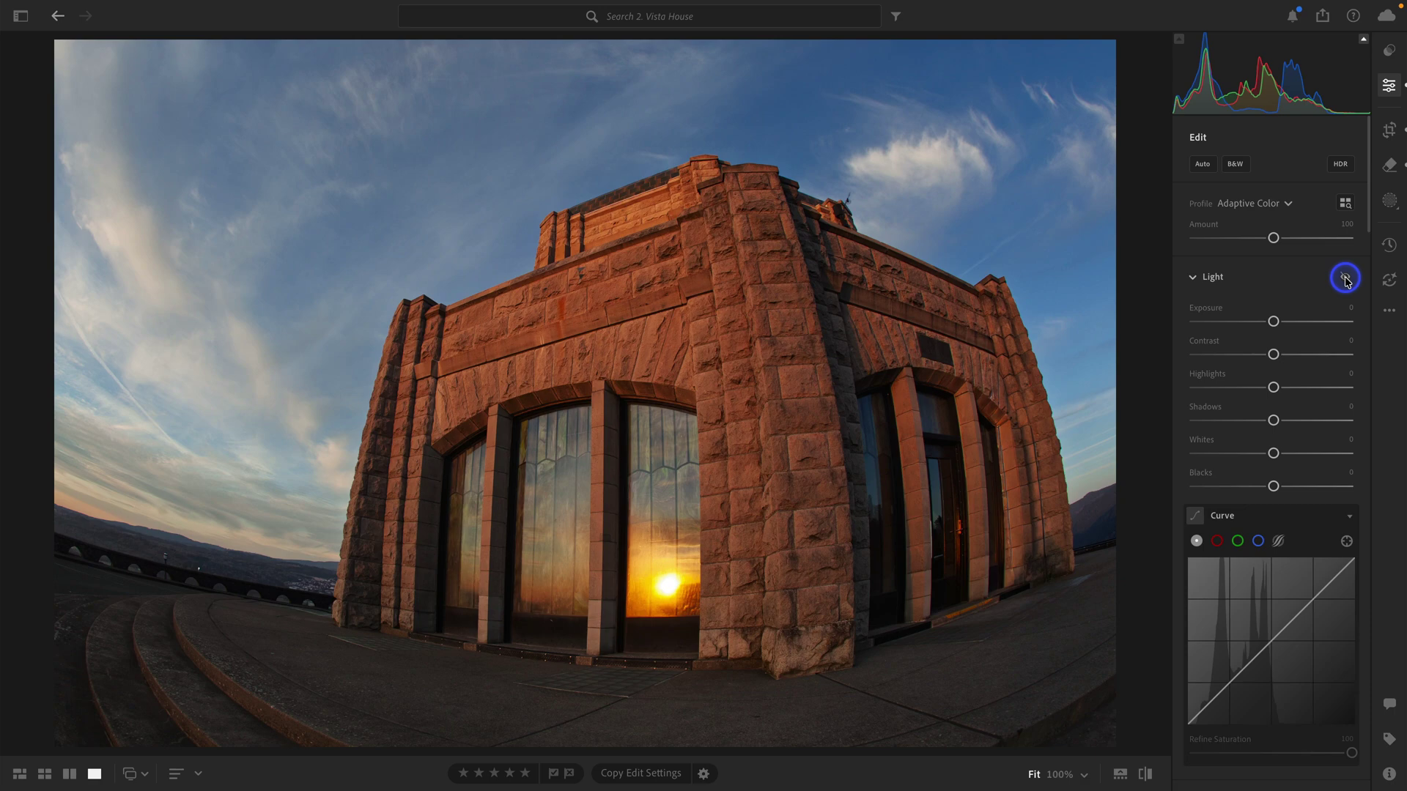
drag(1344, 278, 1343, 279)
scroll(1319, 336, down, 3)
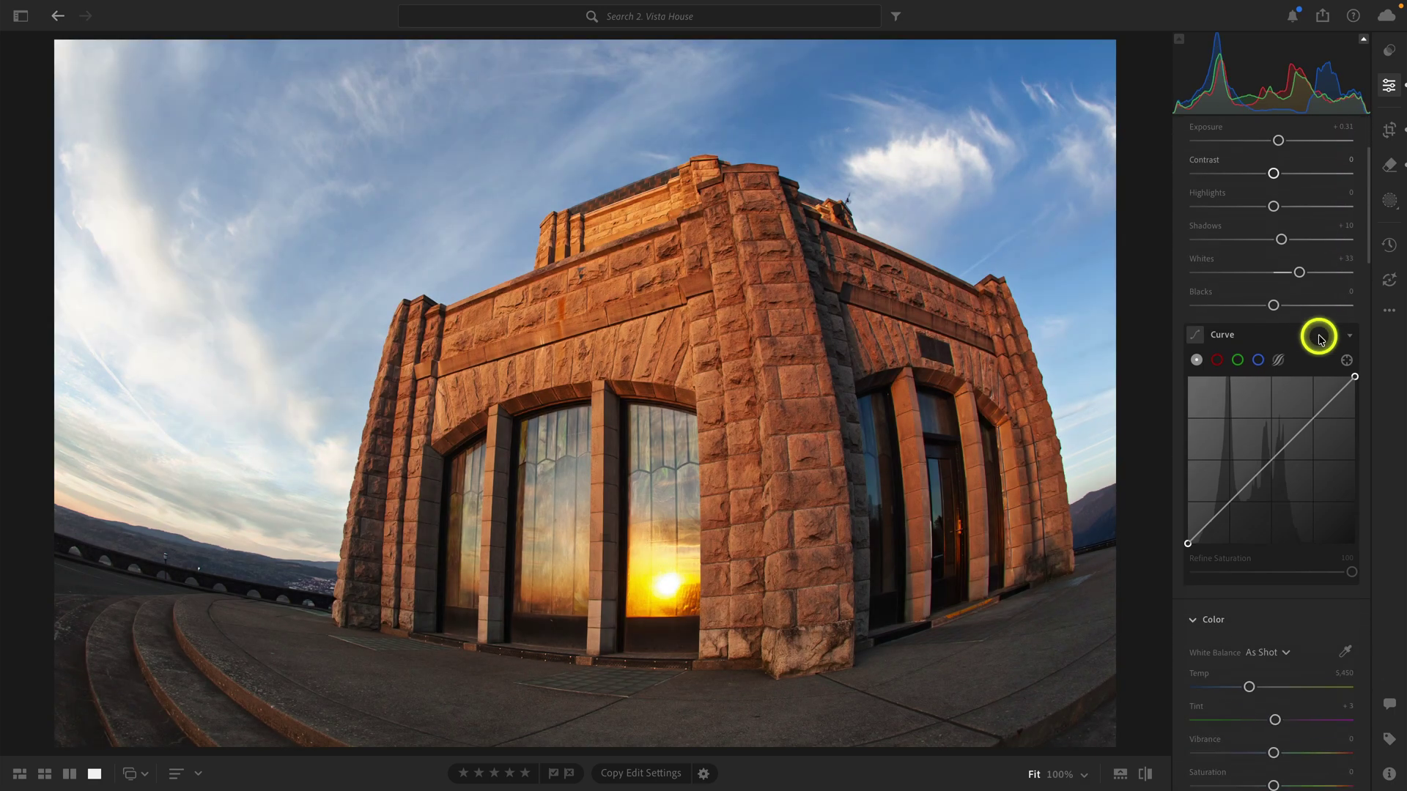
scroll(1318, 338, down, 1)
scroll(1316, 336, down, 1)
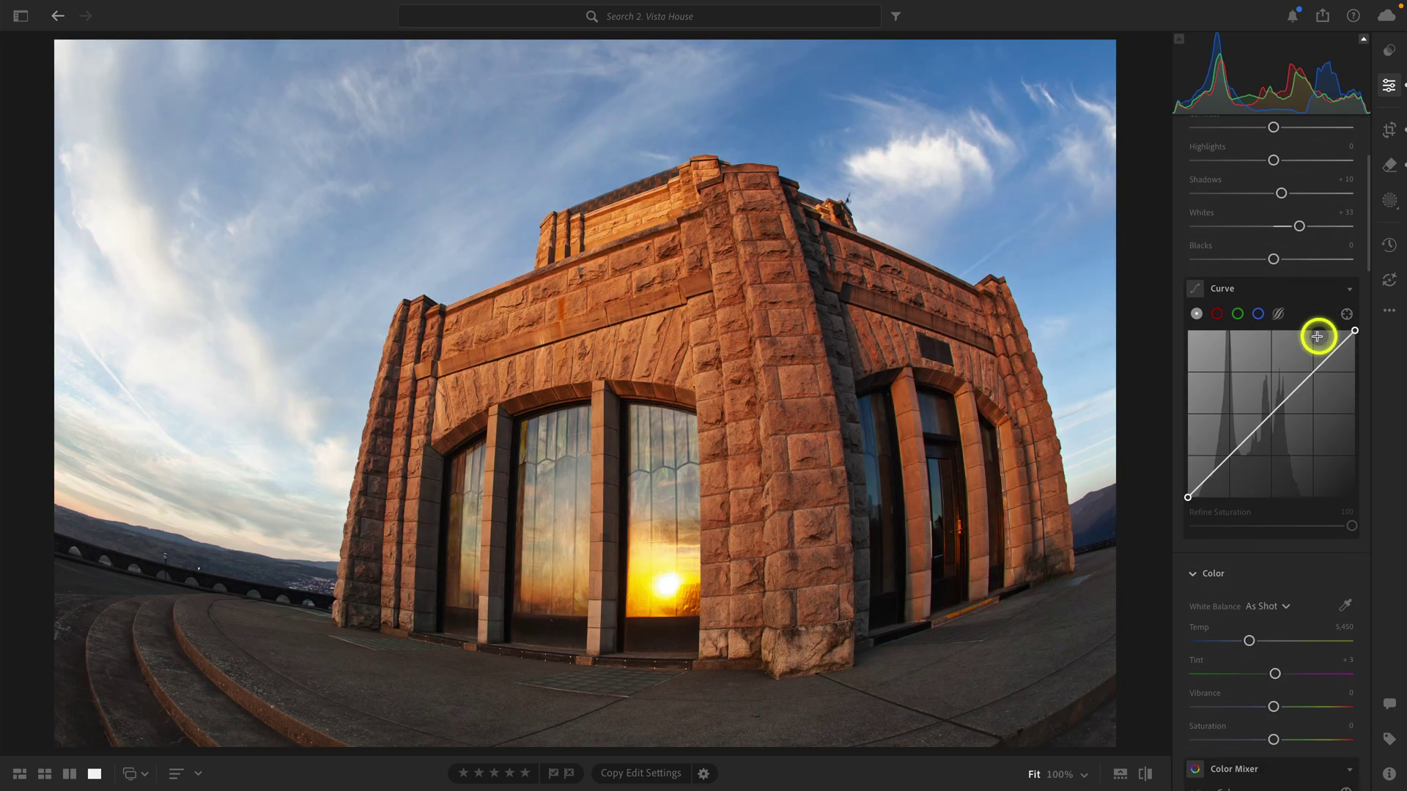
- Add shadow, highlight and midtone points to shape a gentle S tone curve
click(1227, 453)
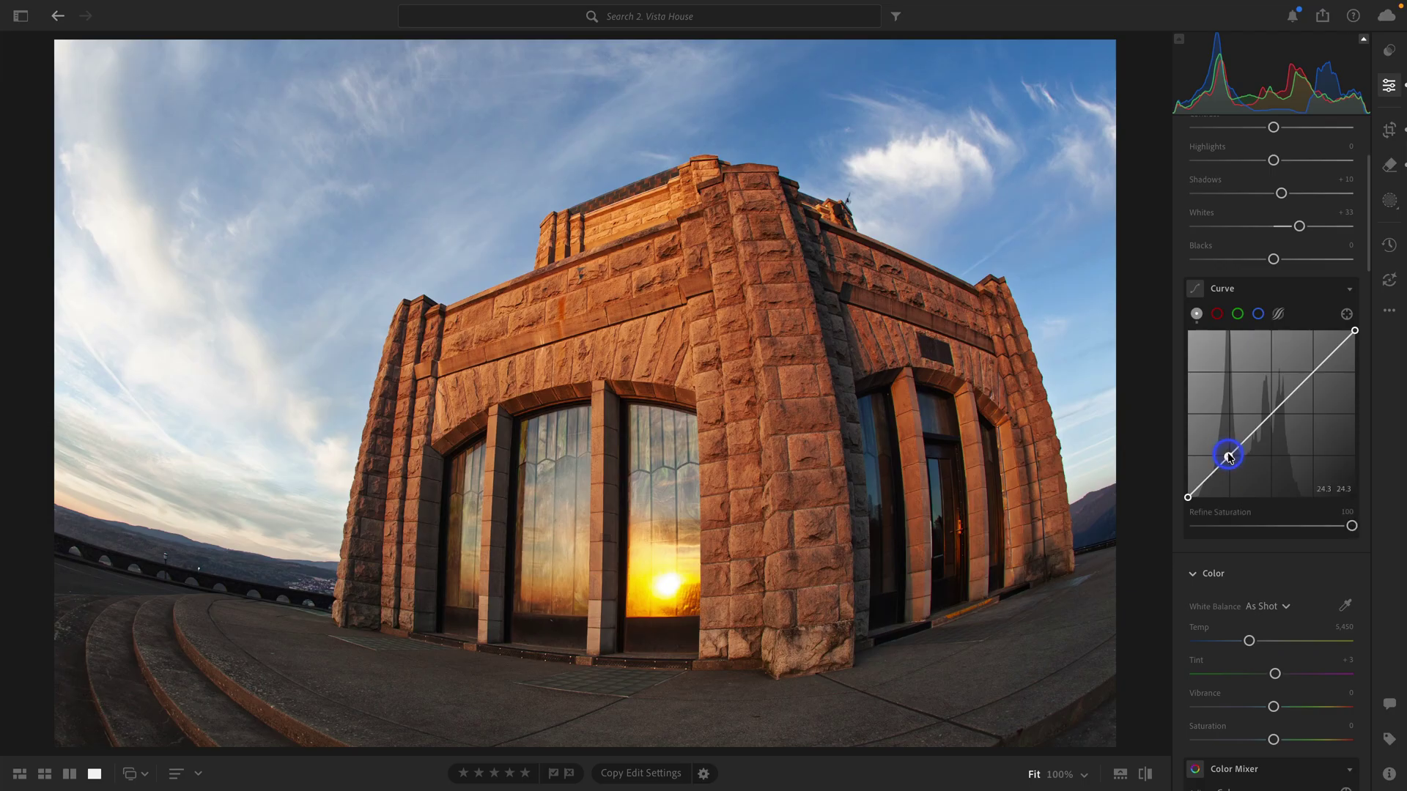
drag(1228, 455, 1229, 463)
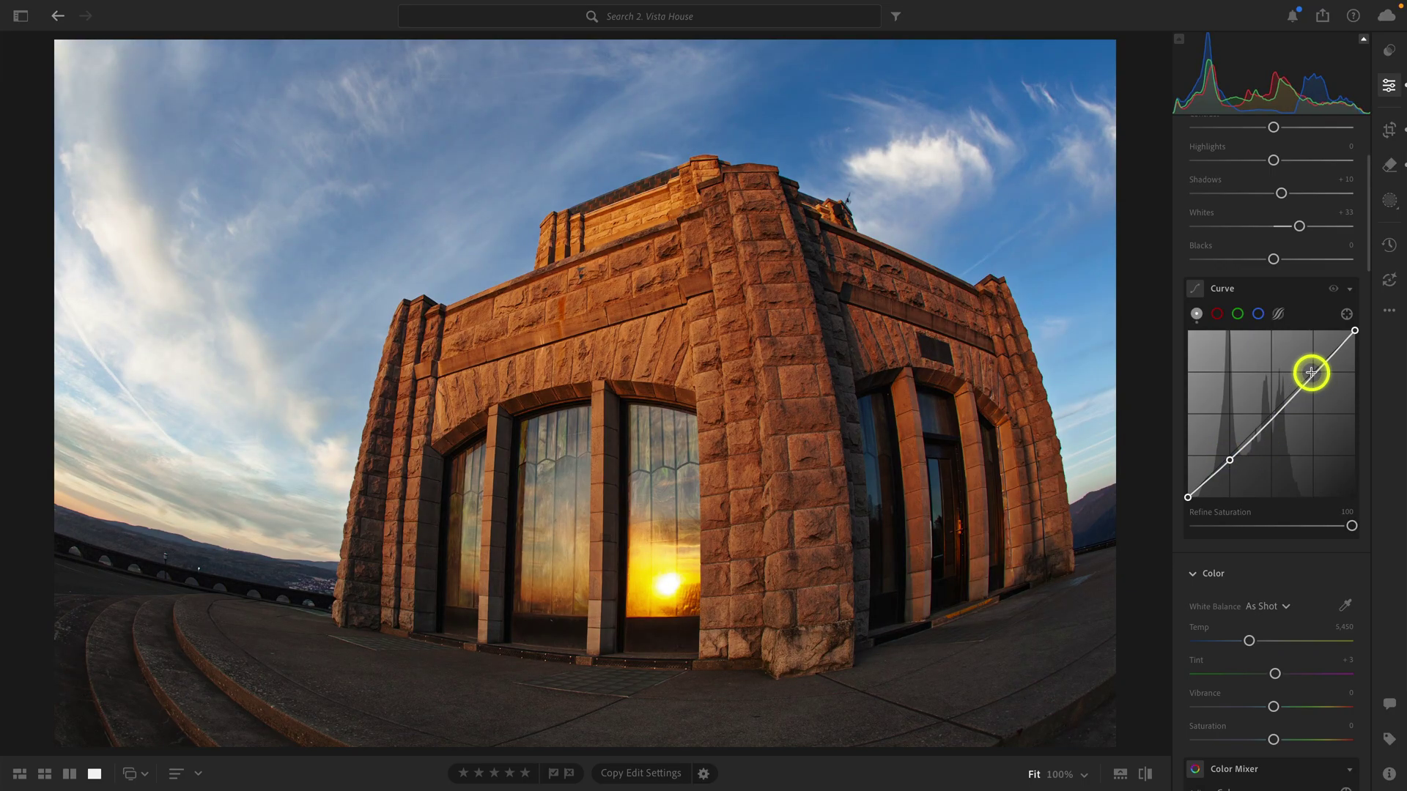
drag(1312, 373, 1313, 364)
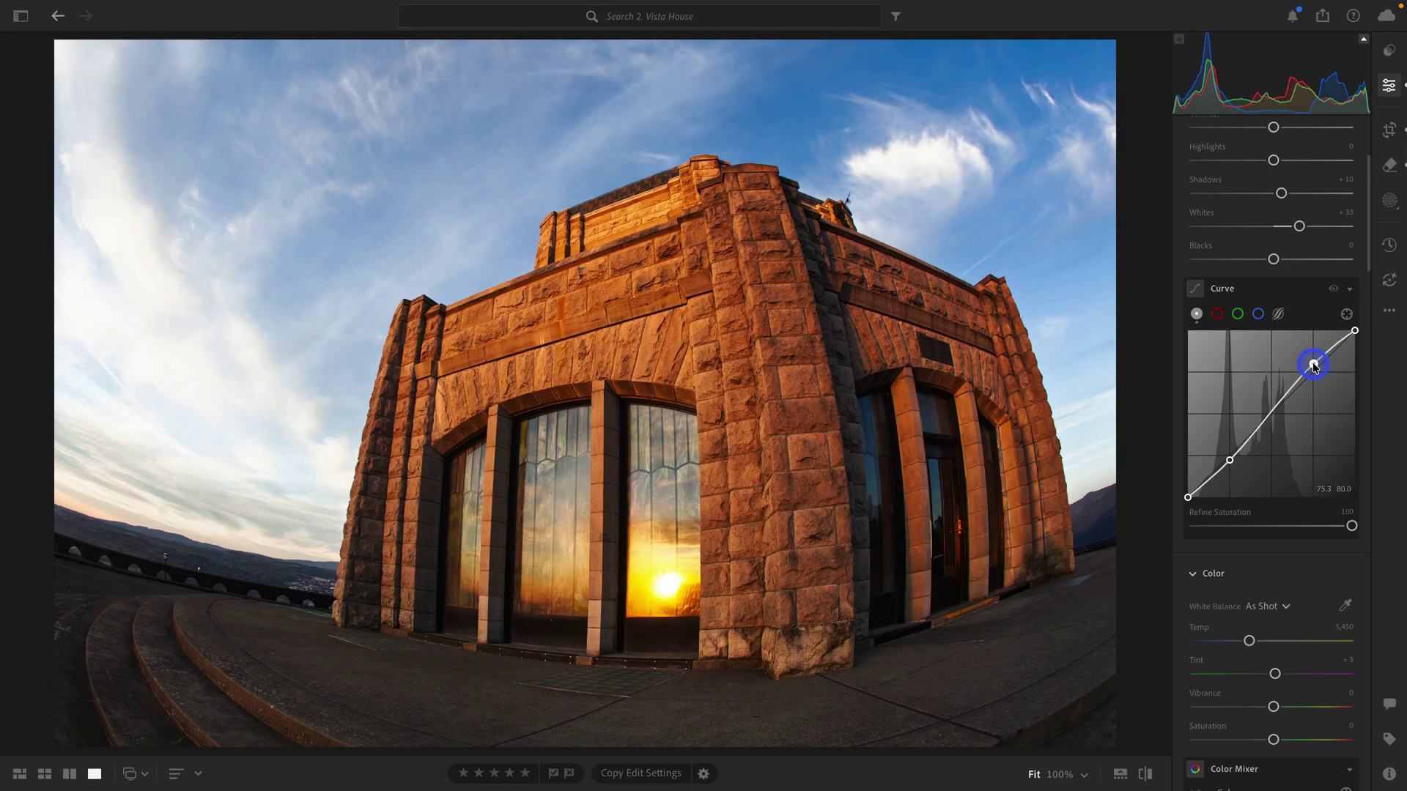
click(1272, 411)
drag(1272, 411, 1276, 414)
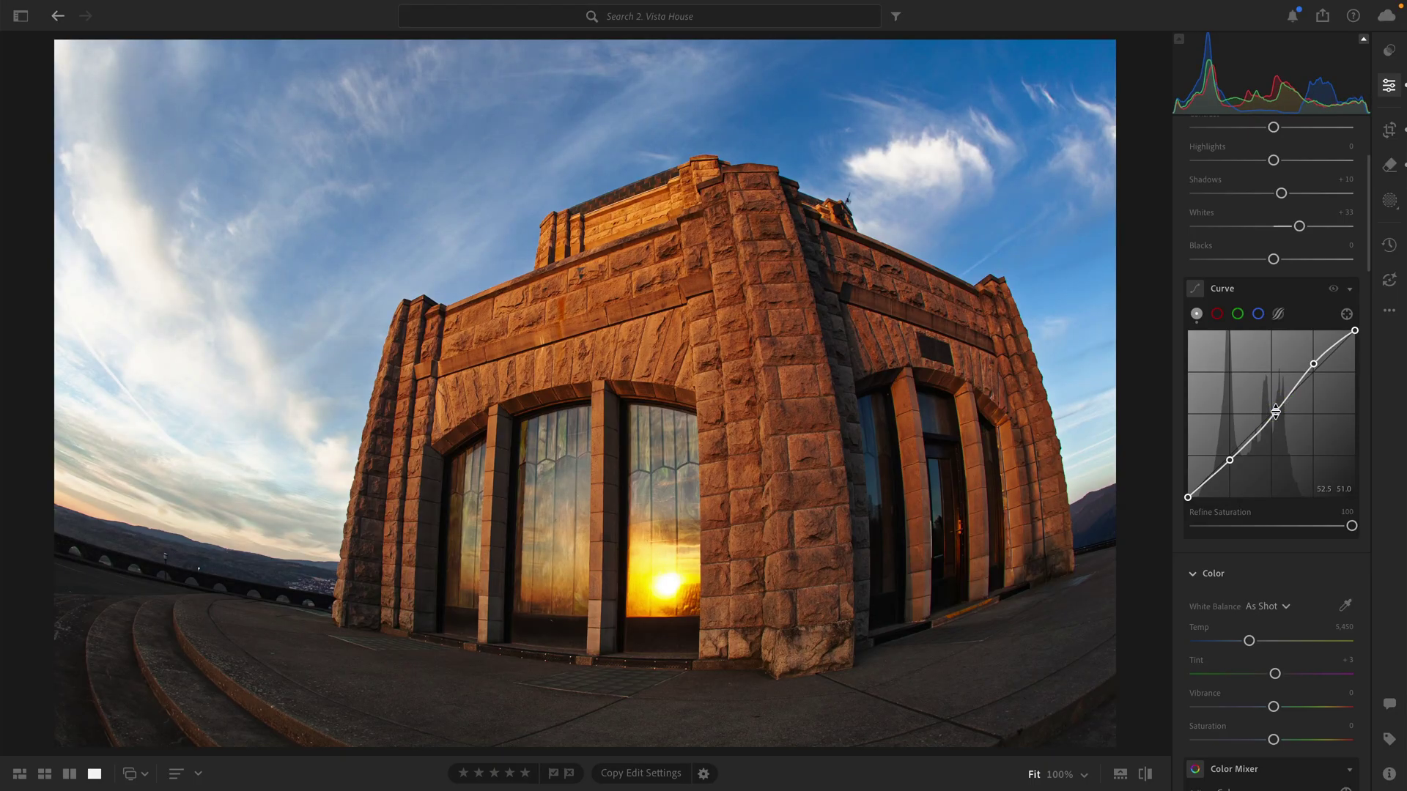
- Lift the curve's black endpoint and lower Refine Saturation to 50
click(1187, 497)
drag(1188, 497, 1180, 475)
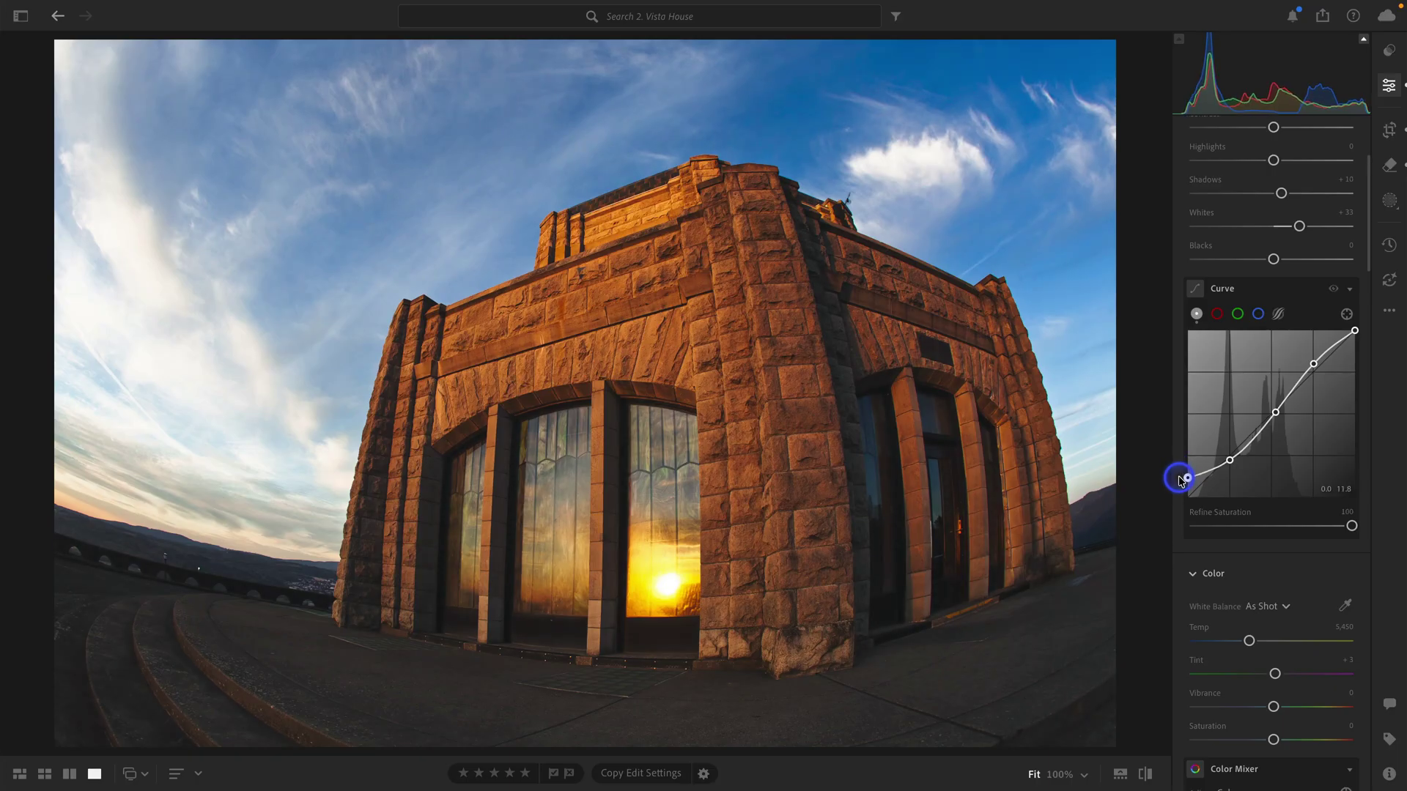
drag(1180, 479, 1188, 477)
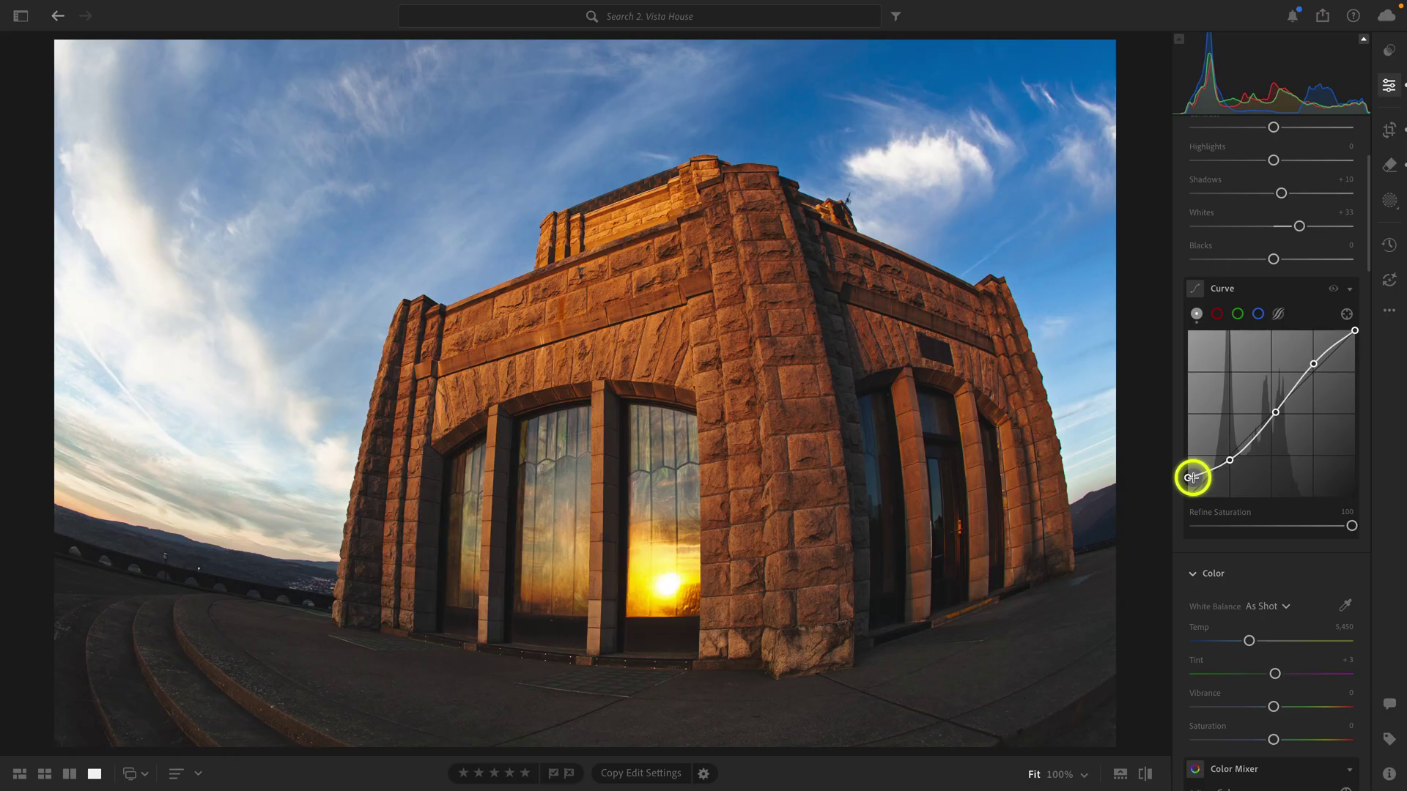
click(1350, 527)
drag(1351, 529, 1297, 533)
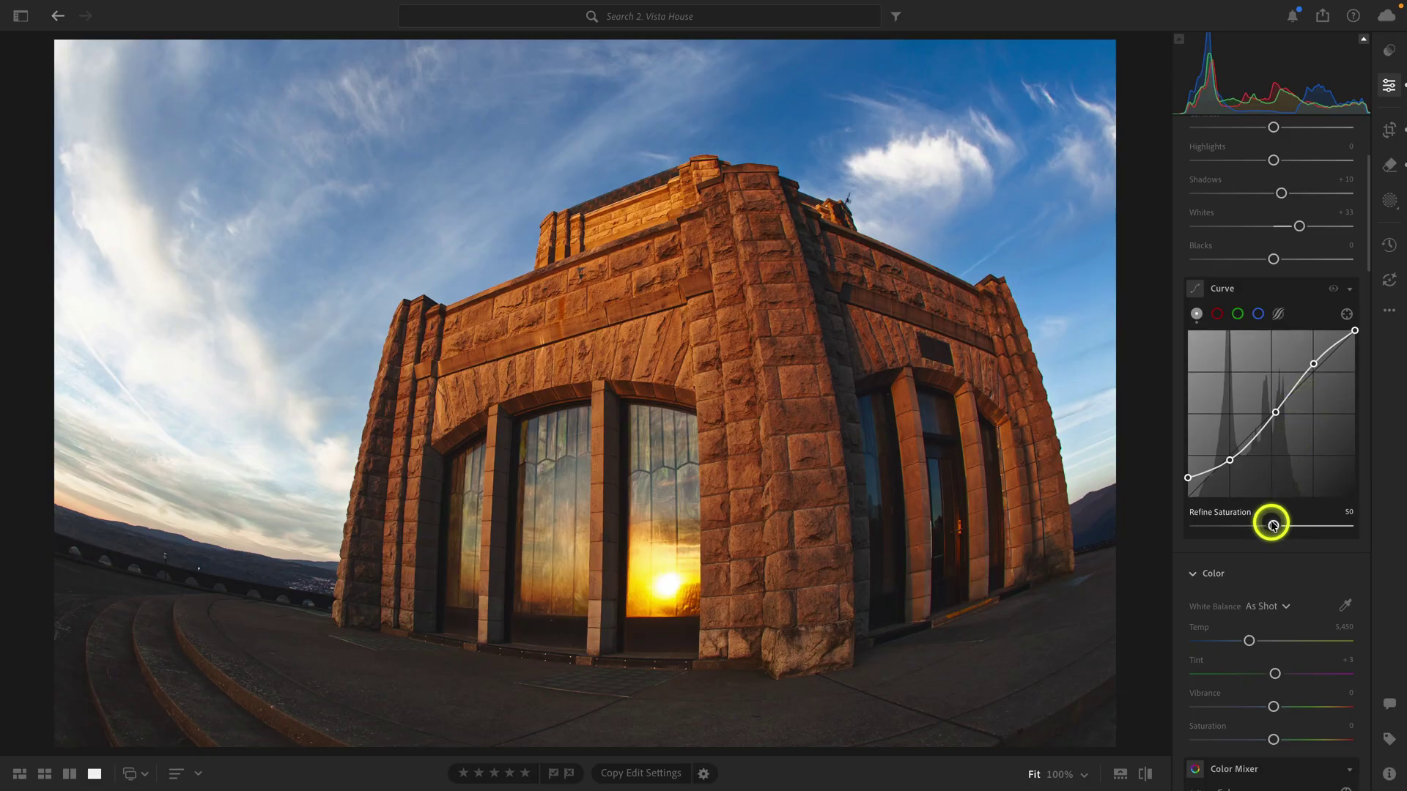
- Sample the white cloud for a Custom Temp 5,750 white balance, comparing via undo/redo
click(1342, 605)
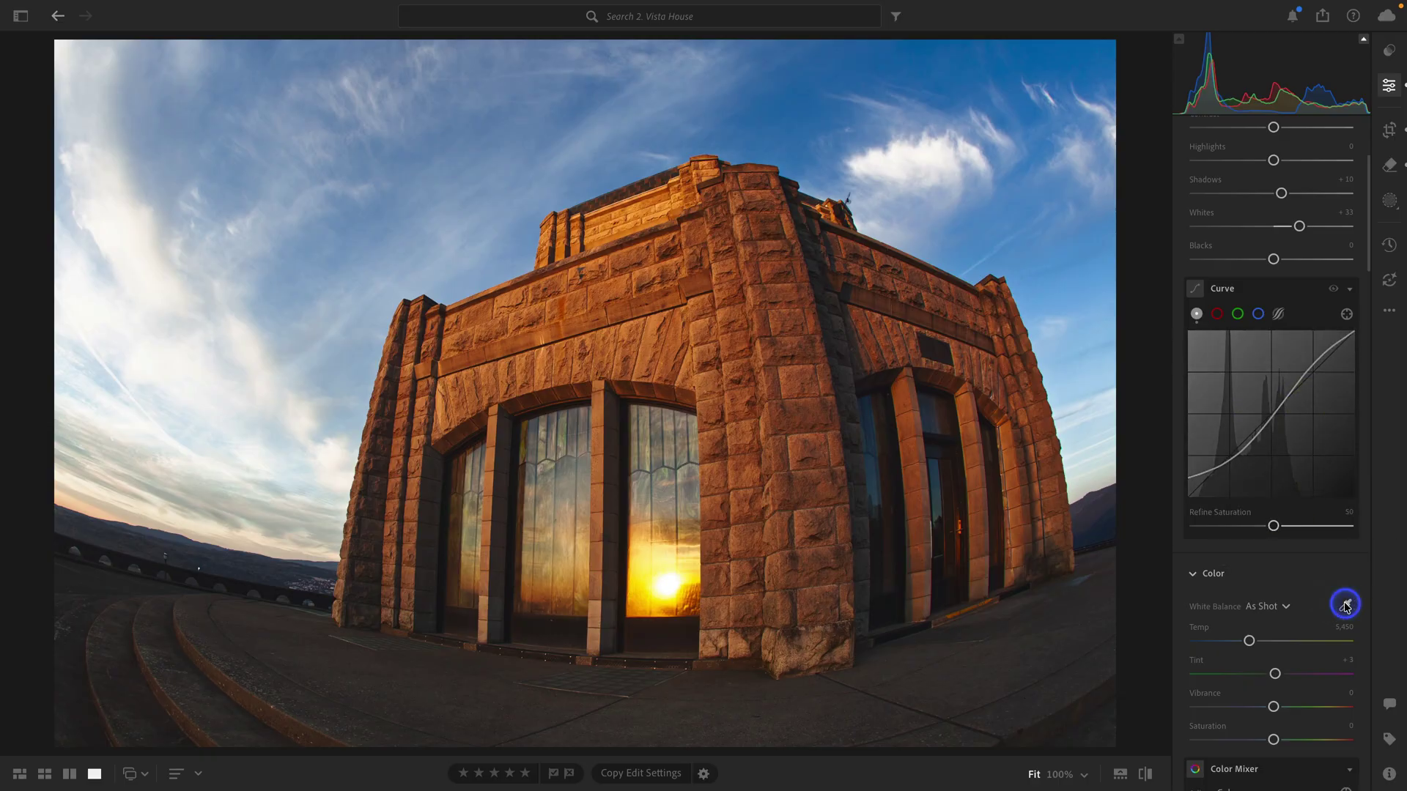
click(952, 176)
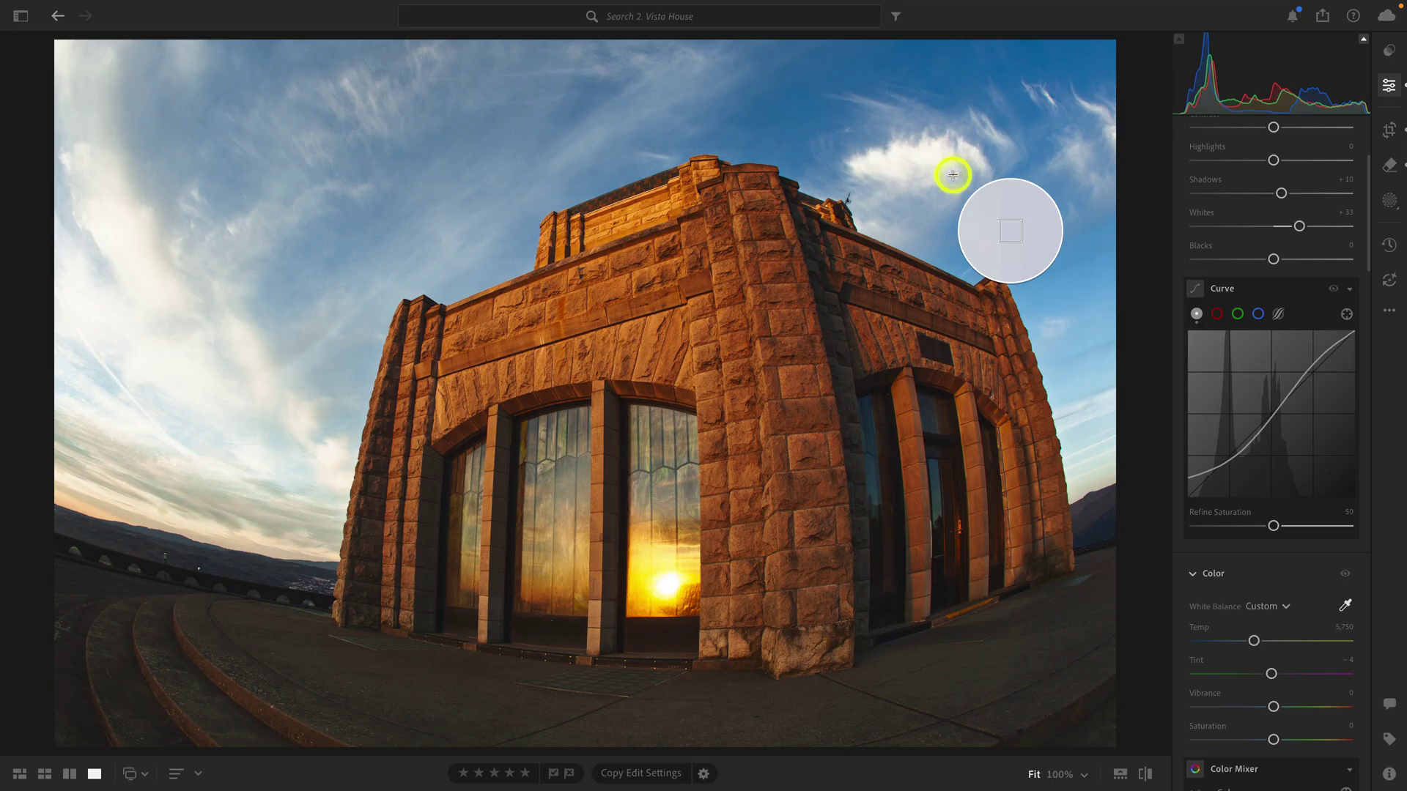
key(ctrl+z)
key(ctrl+shift+z)
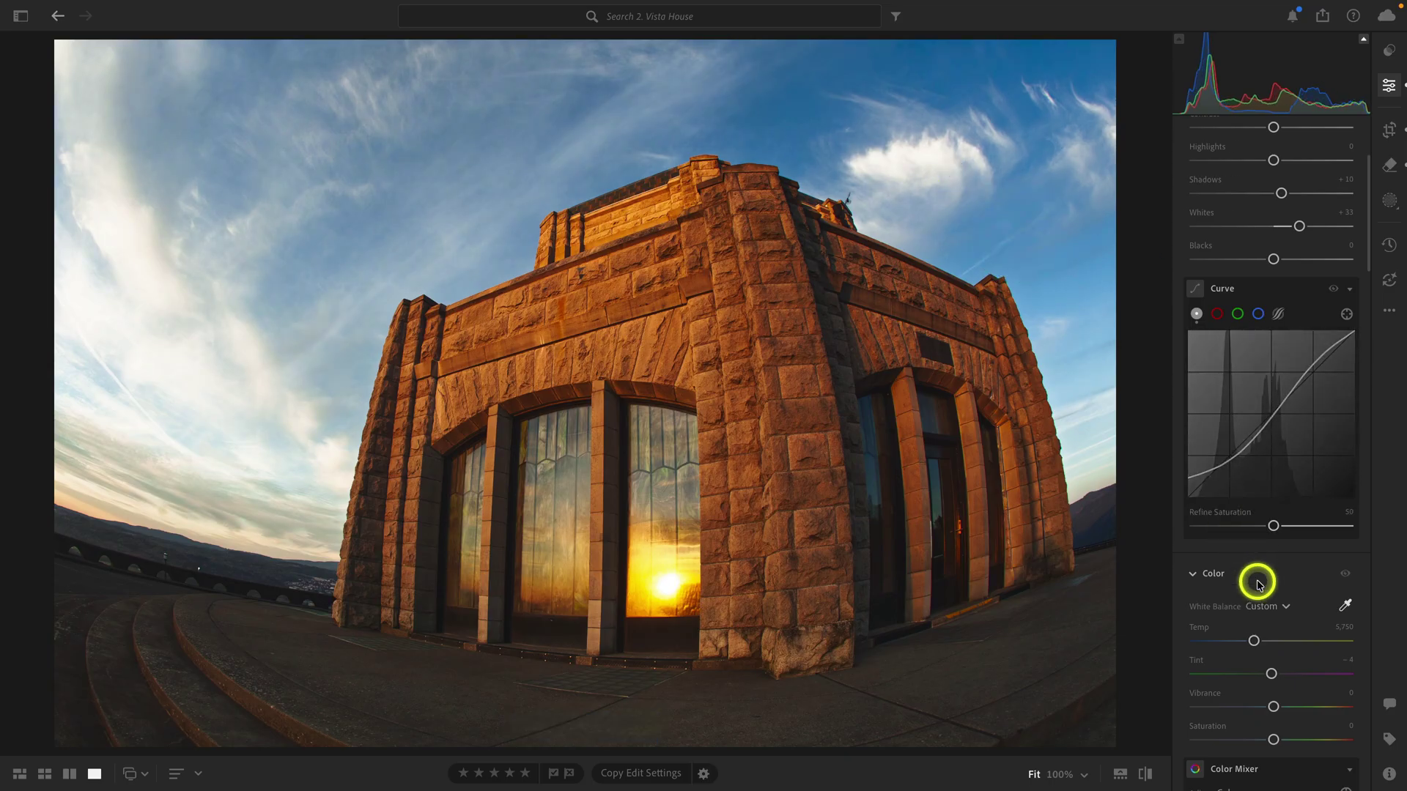
scroll(1258, 585, down, 5)
scroll(1259, 586, down, 5)
scroll(1257, 584, down, 5)
scroll(1258, 584, down, 5)
scroll(1257, 585, down, 5)
scroll(1258, 585, down, 3)
scroll(1258, 585, down, 1)
scroll(1241, 429, down, 1)
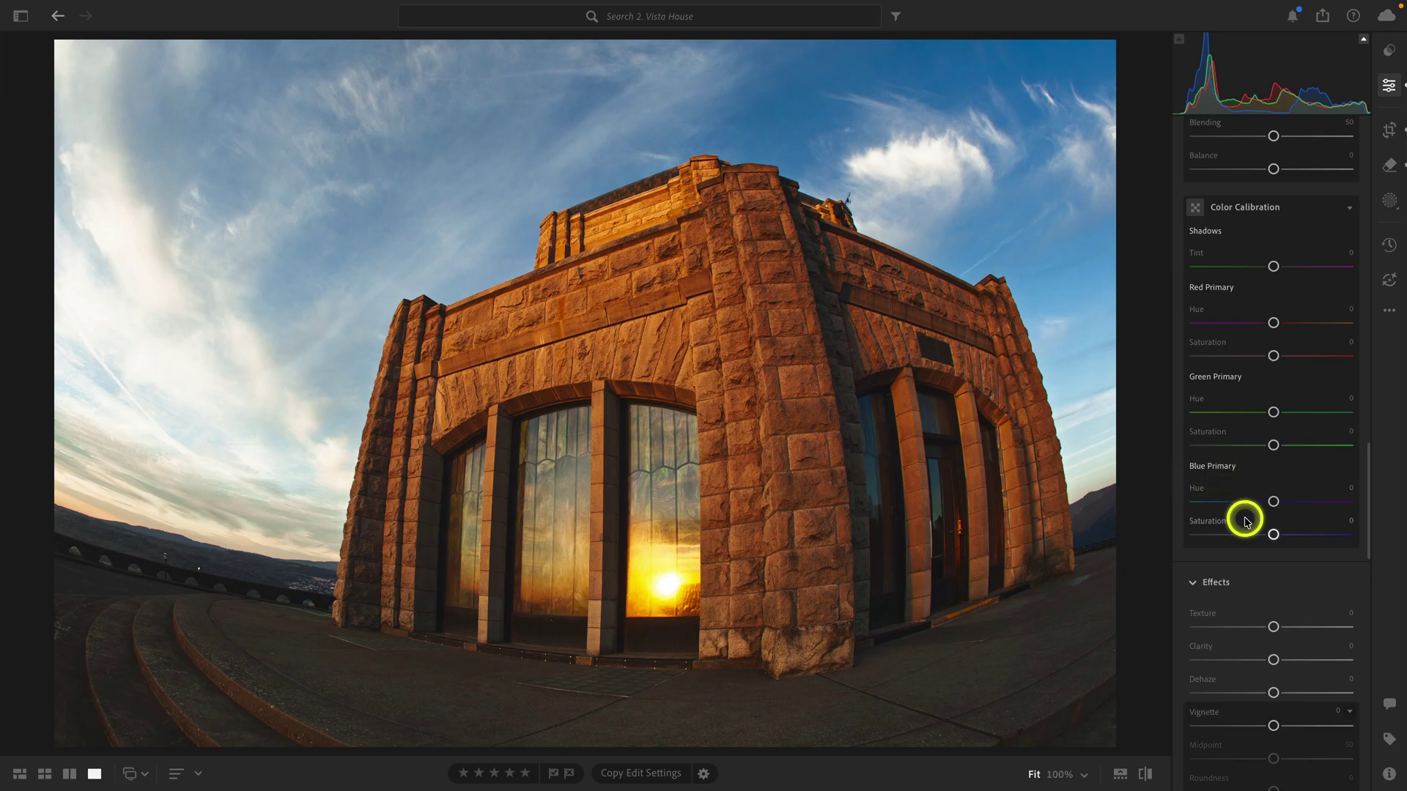
- Raise Color Calibration's Blue Primary Saturation to +15, then open and dismiss the ... menu
click(1273, 535)
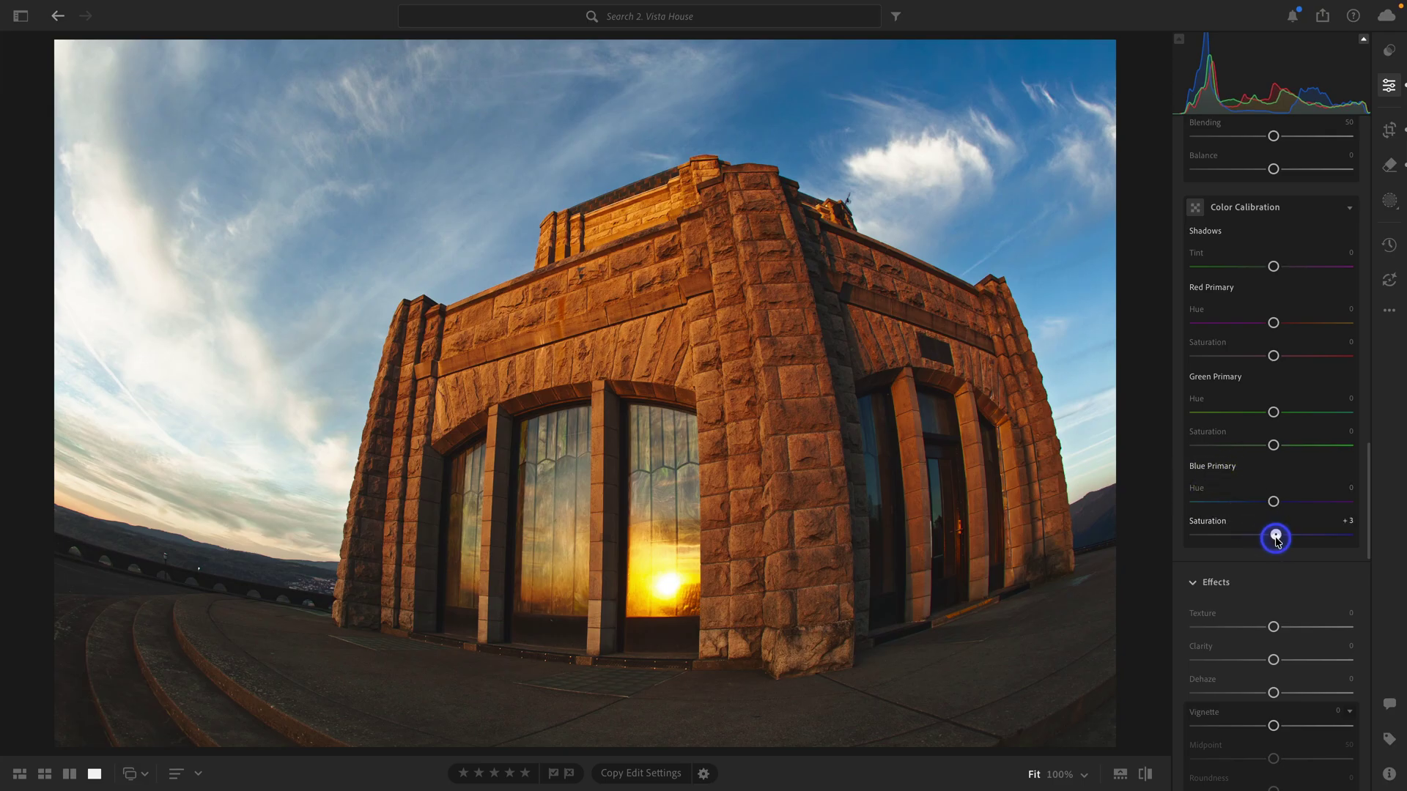
mouse_move(1276, 540)
mouse_down()
mouse_move(1350, 535)
mouse_move(1285, 539)
mouse_up()
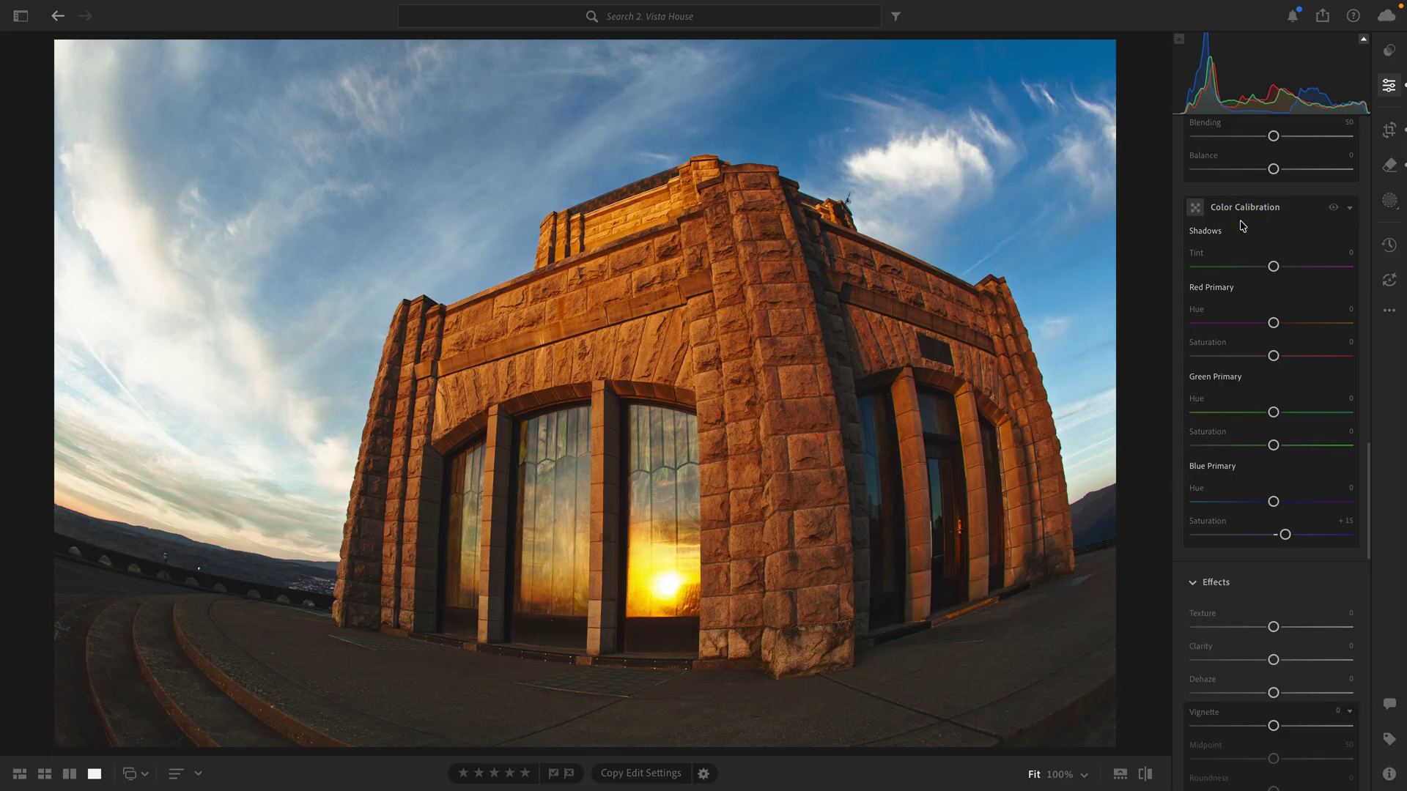
drag(1277, 214, 1270, 241)
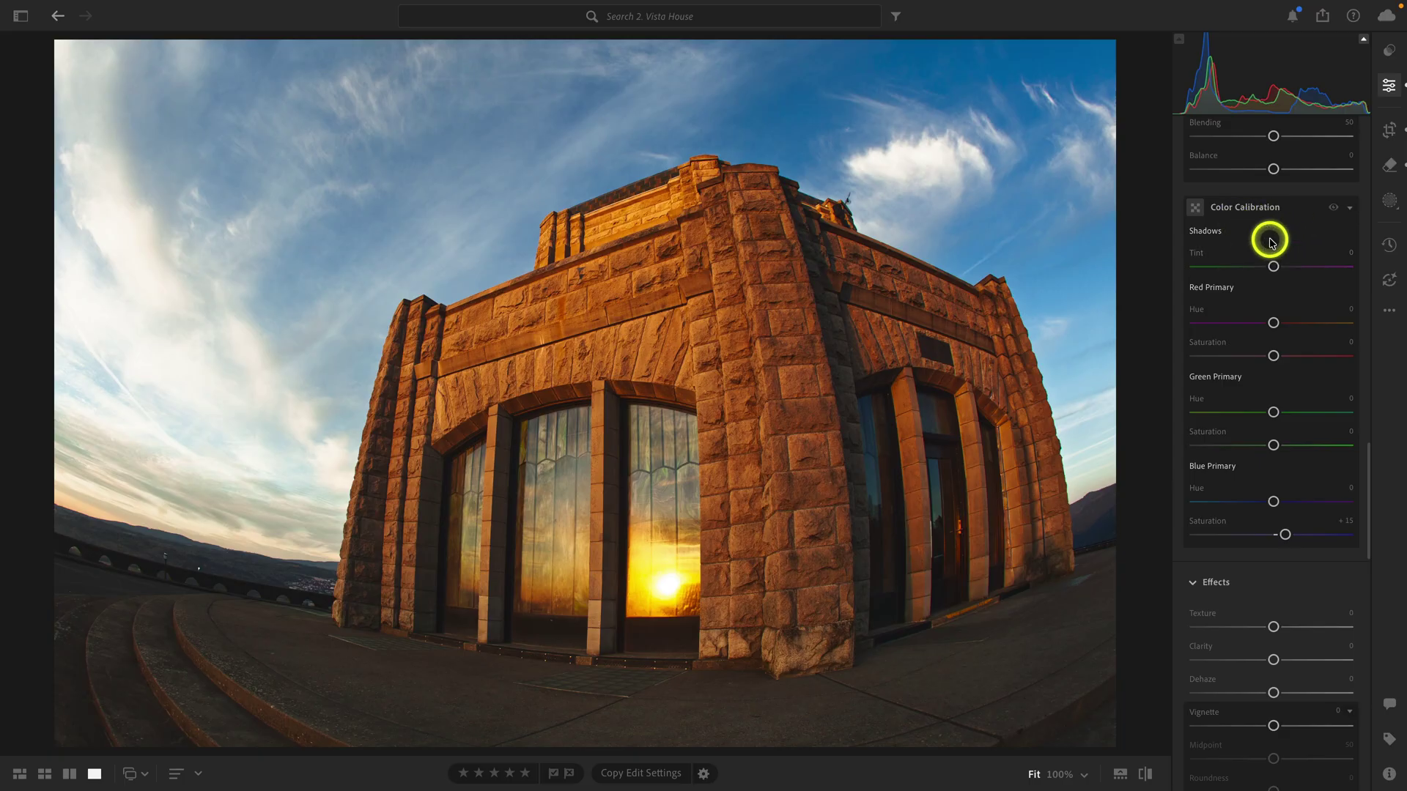
click(1391, 312)
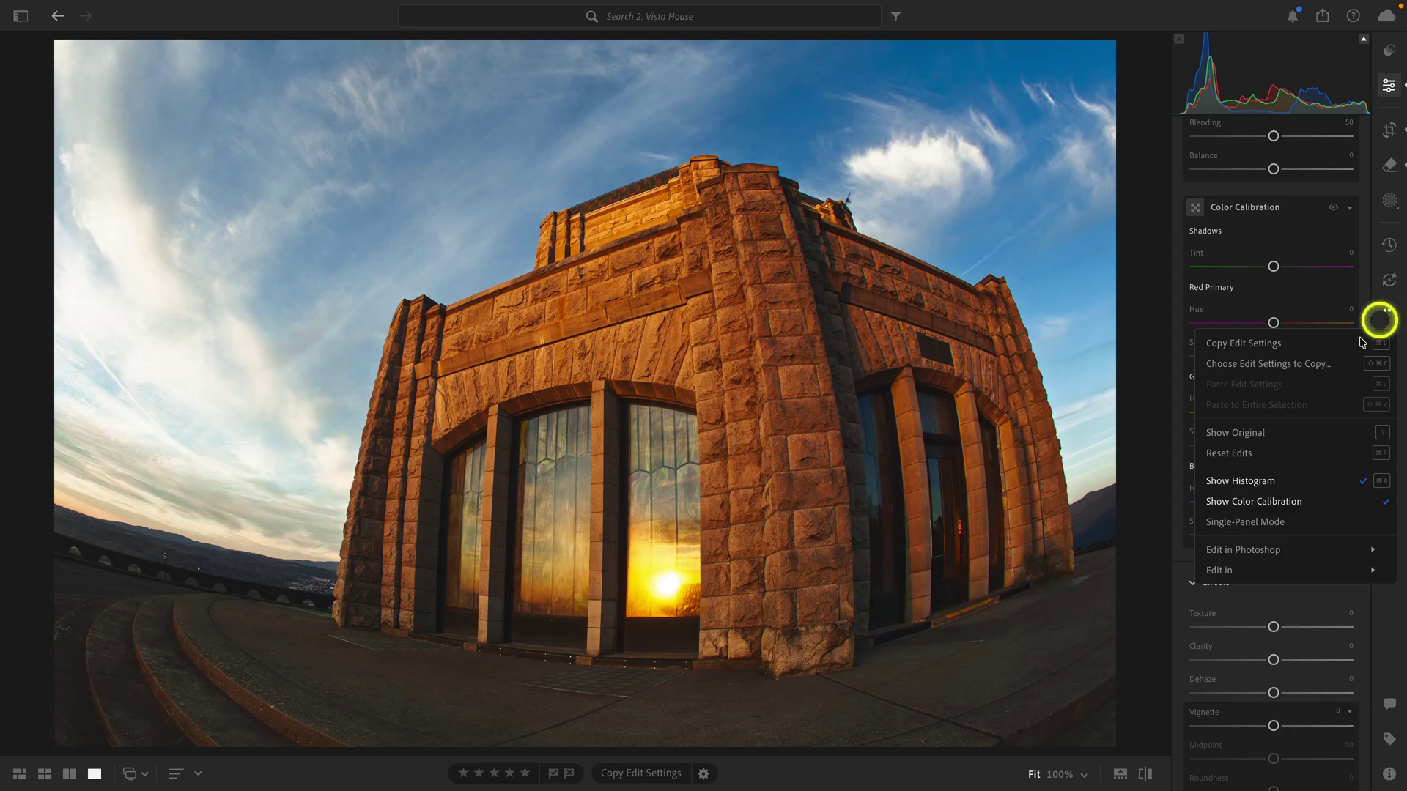
click(1157, 473)
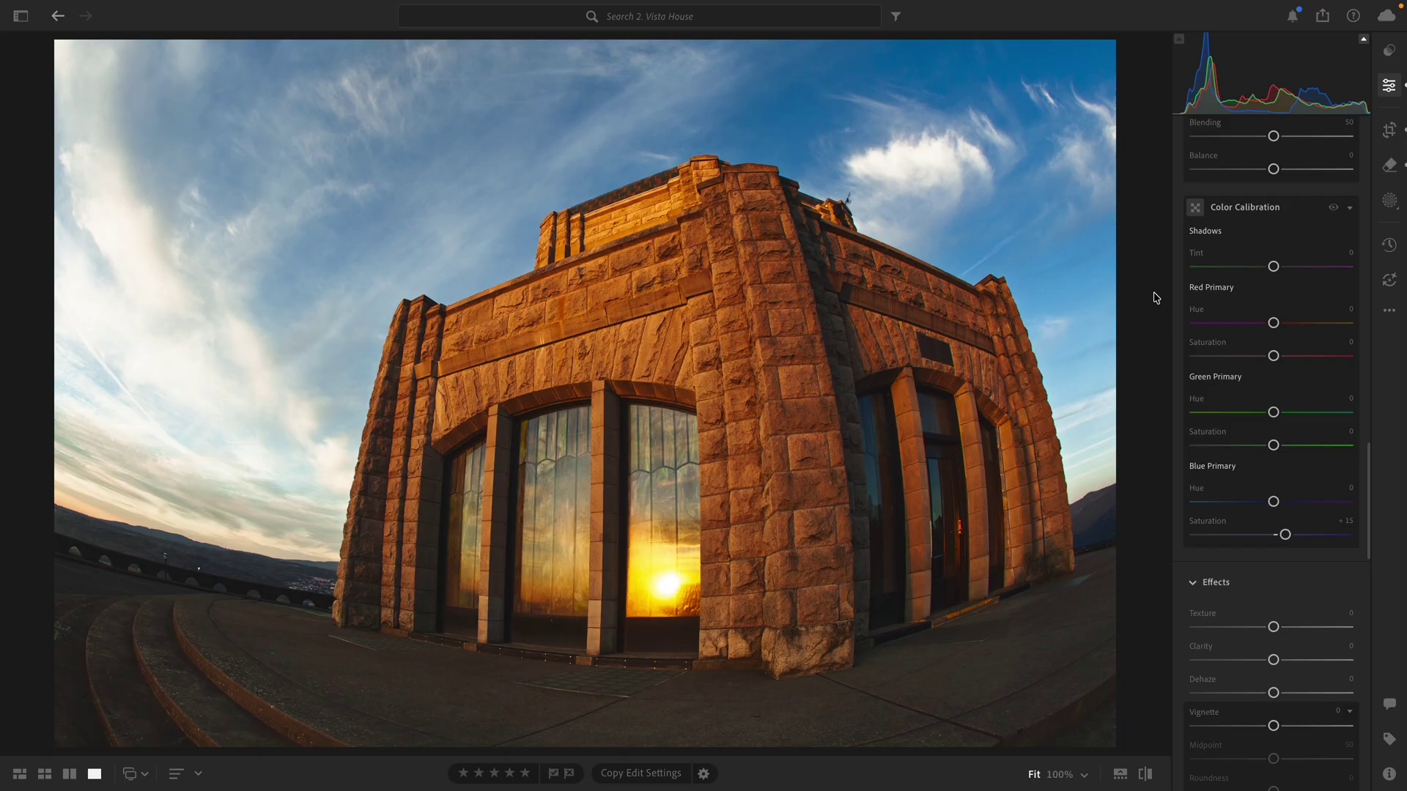
- Create a Landscape mask with only Sky selected to cover the whole sky
click(1391, 203)
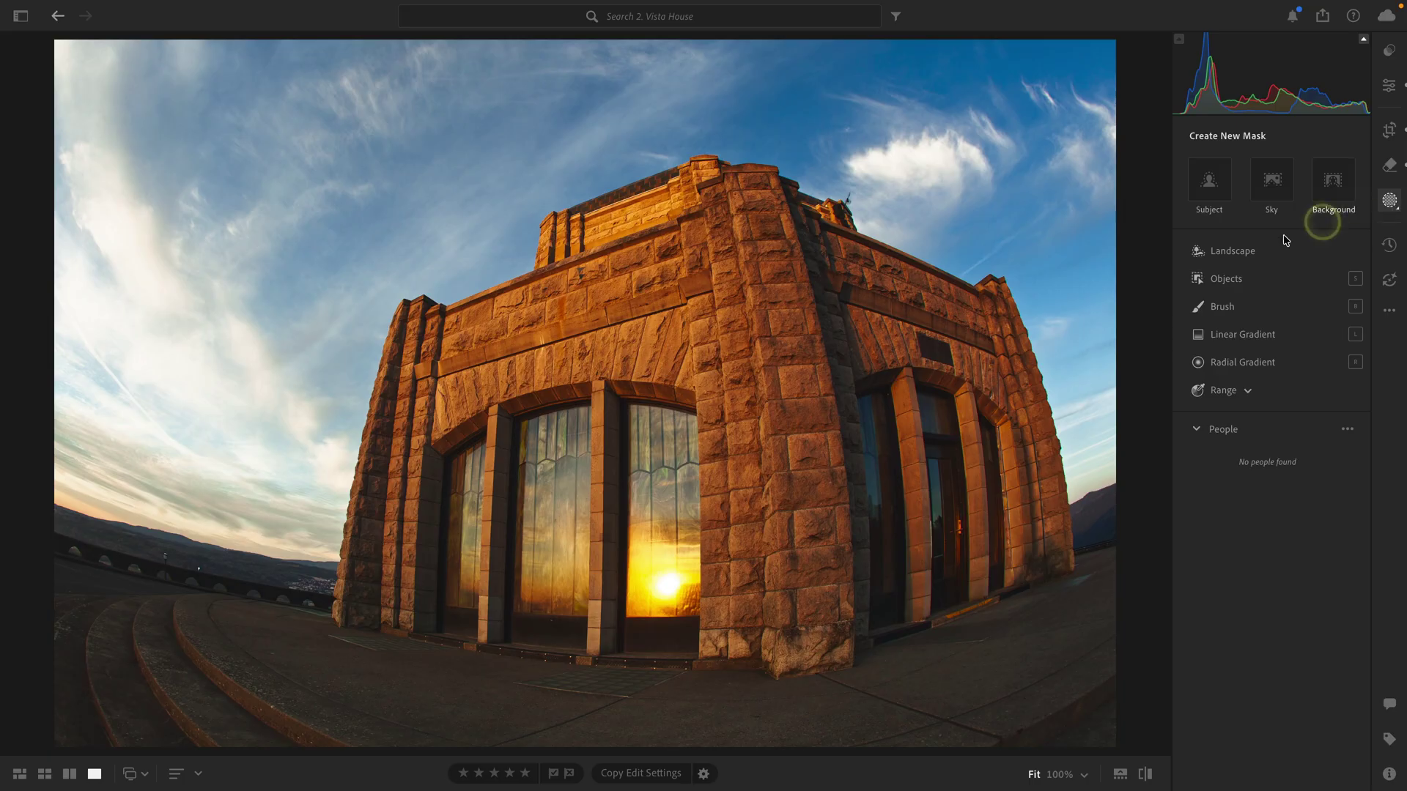
click(1259, 249)
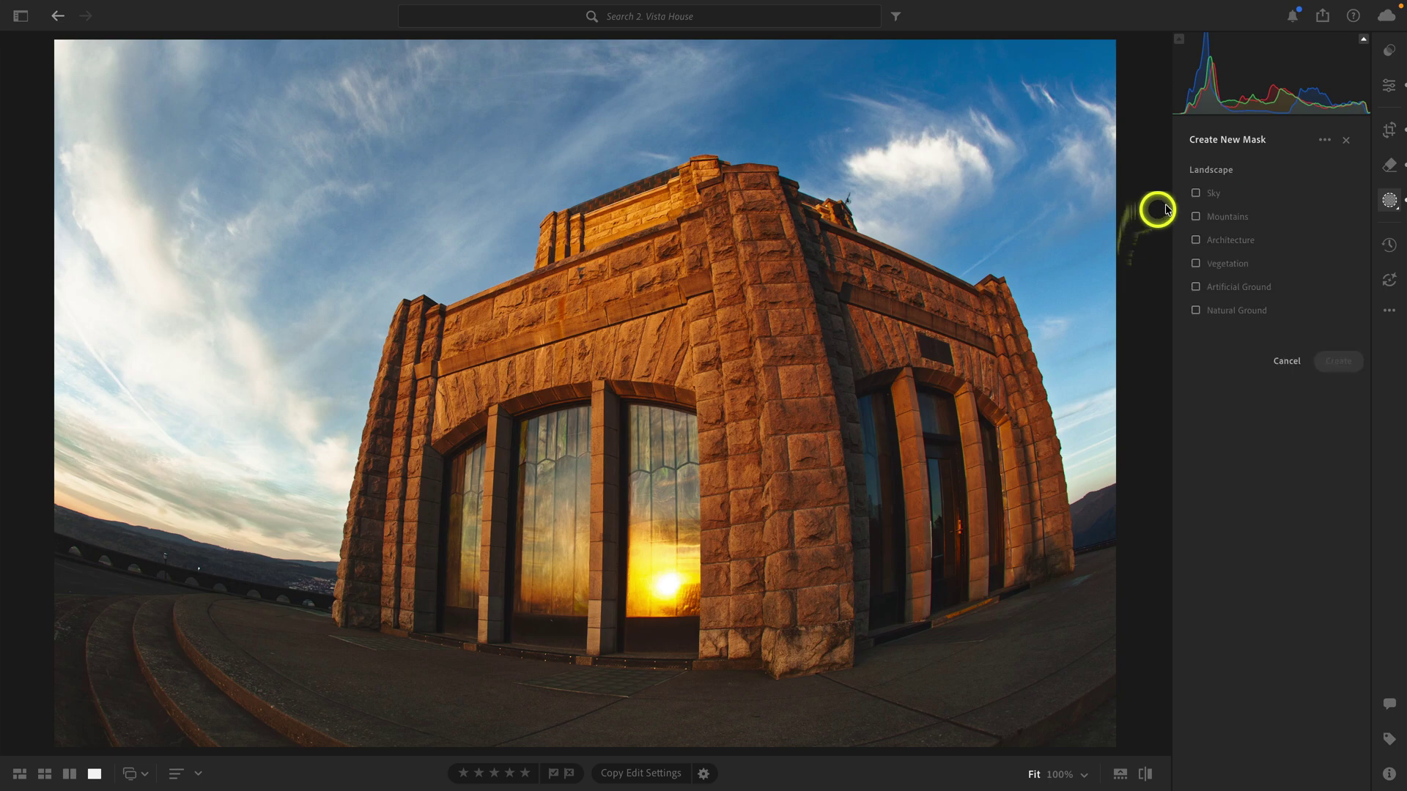
click(1197, 195)
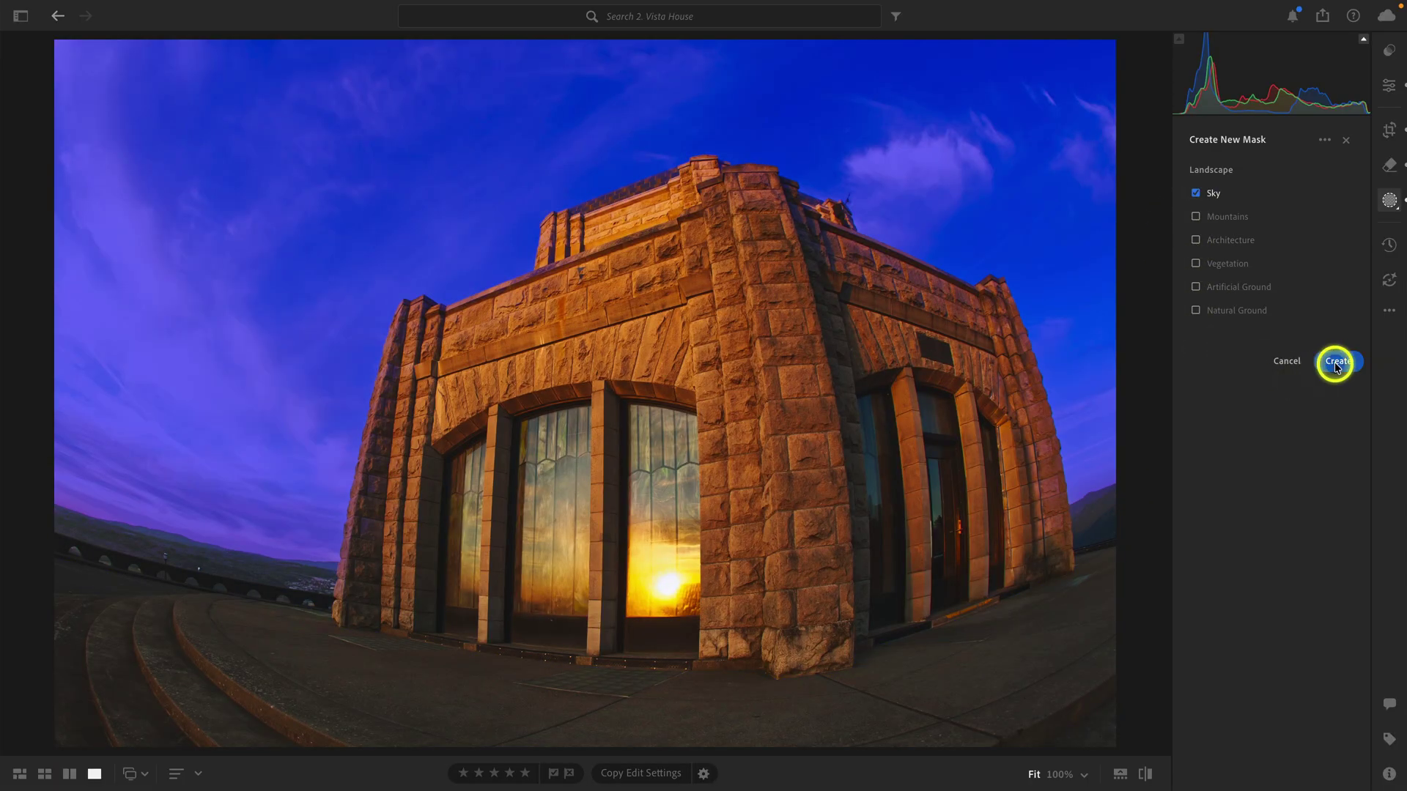
click(1336, 364)
- Add Mask 2 from Landscape detection with Architecture and Artificial Ground selected
click(1241, 153)
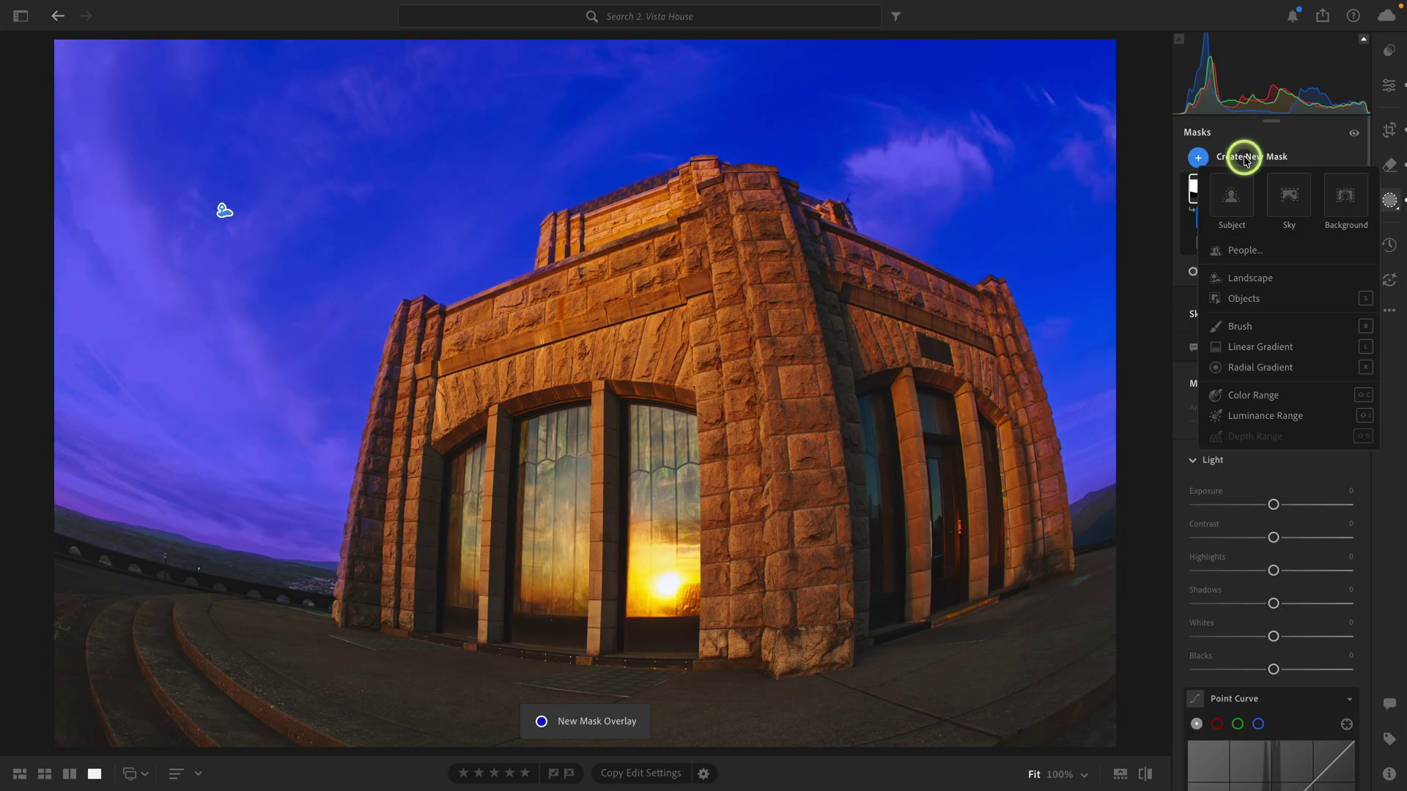
click(1248, 277)
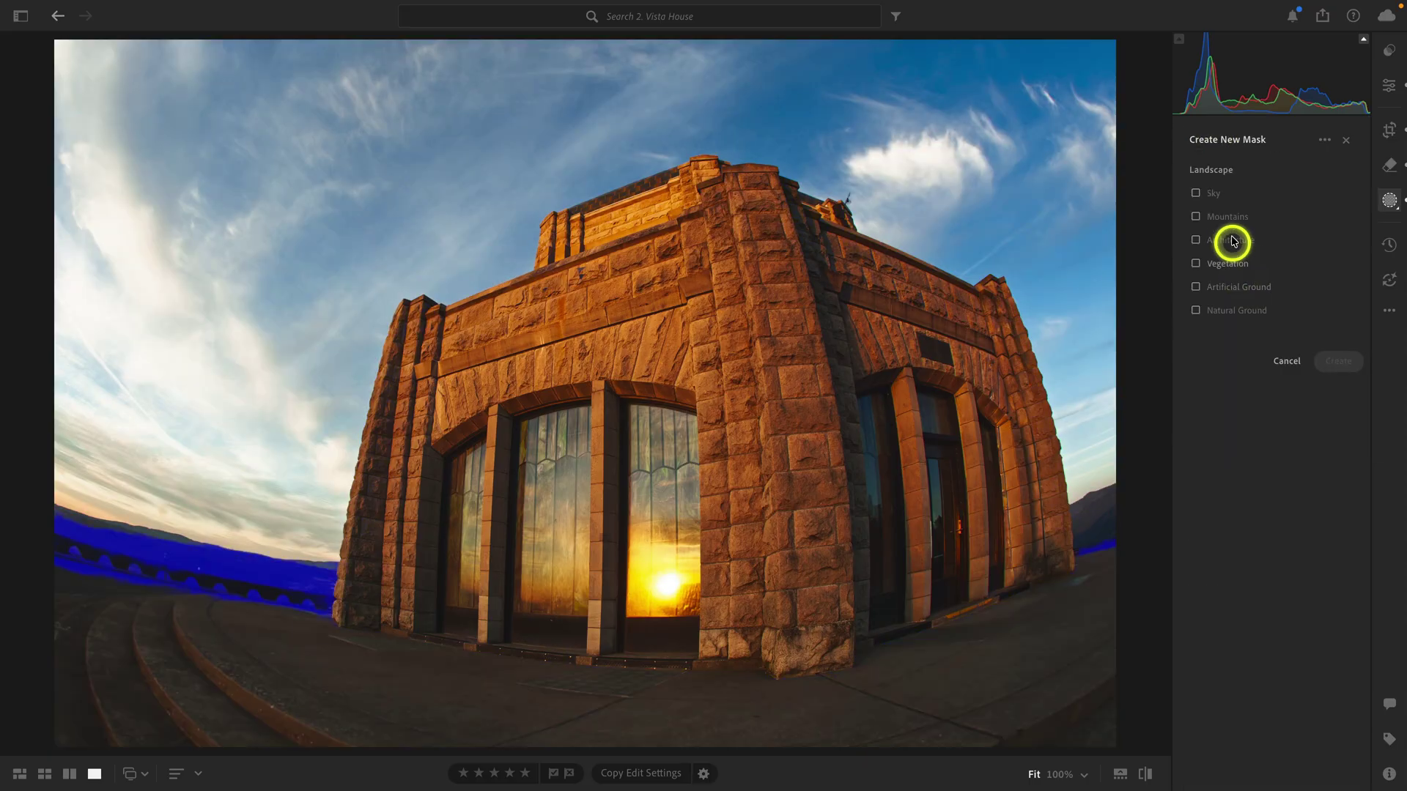
click(1231, 237)
click(1236, 294)
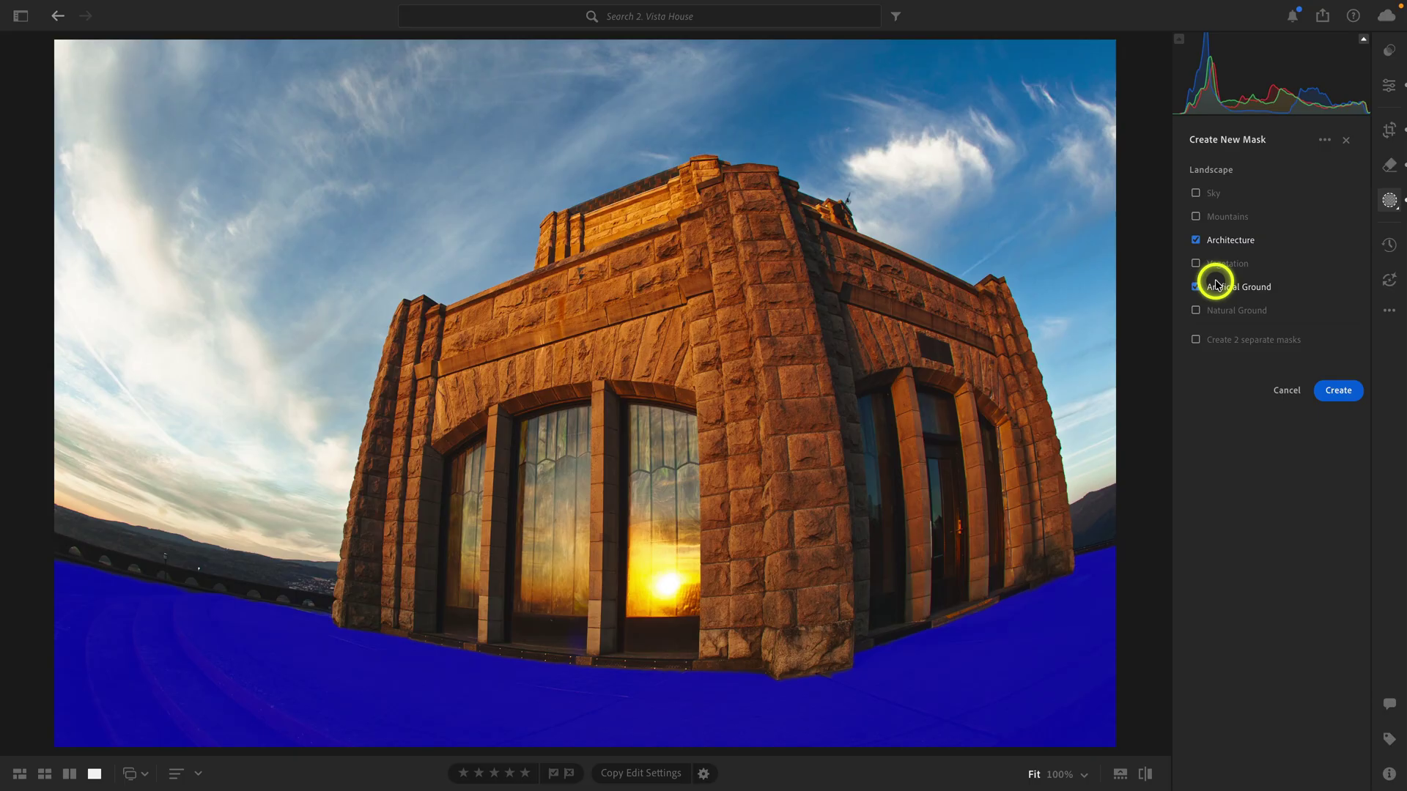
click(1197, 241)
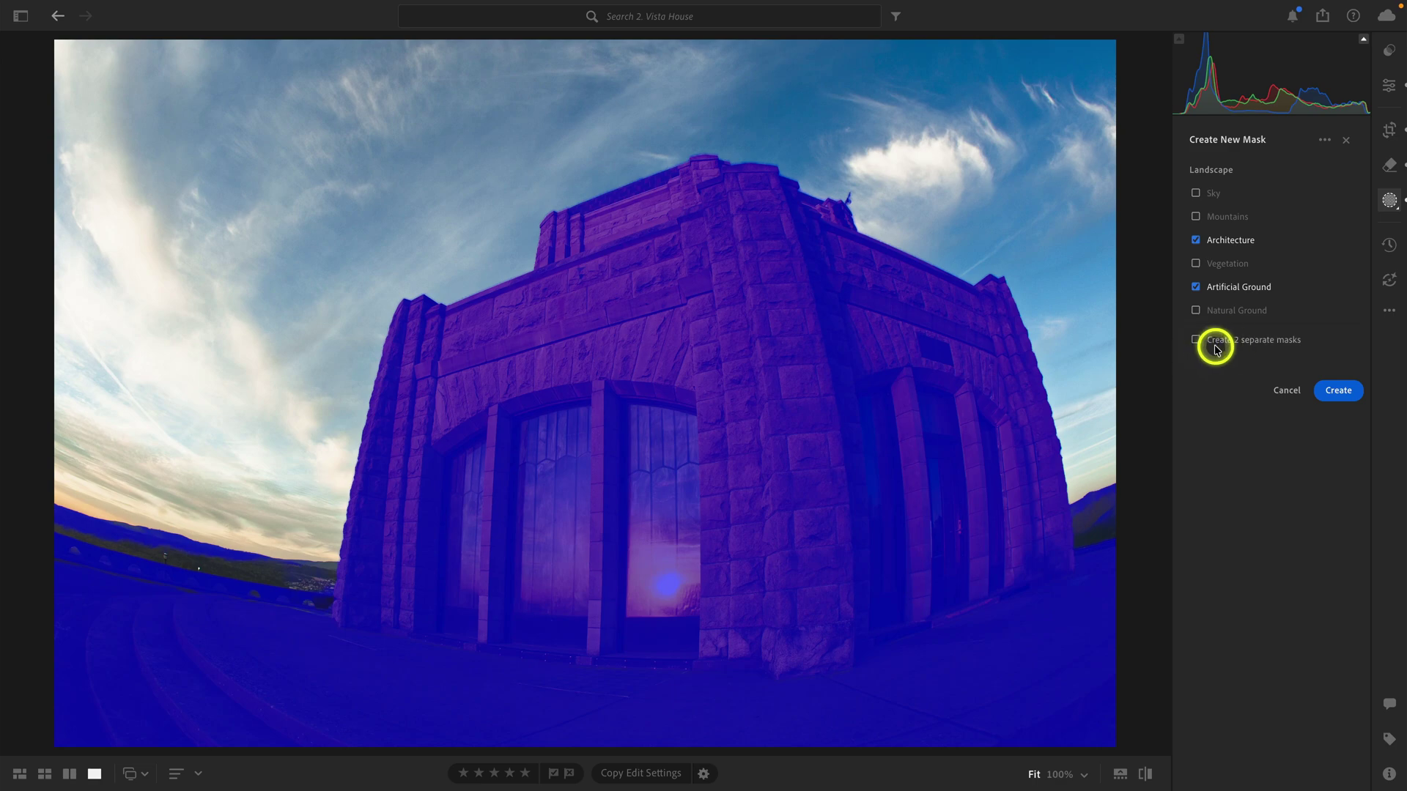
click(1335, 392)
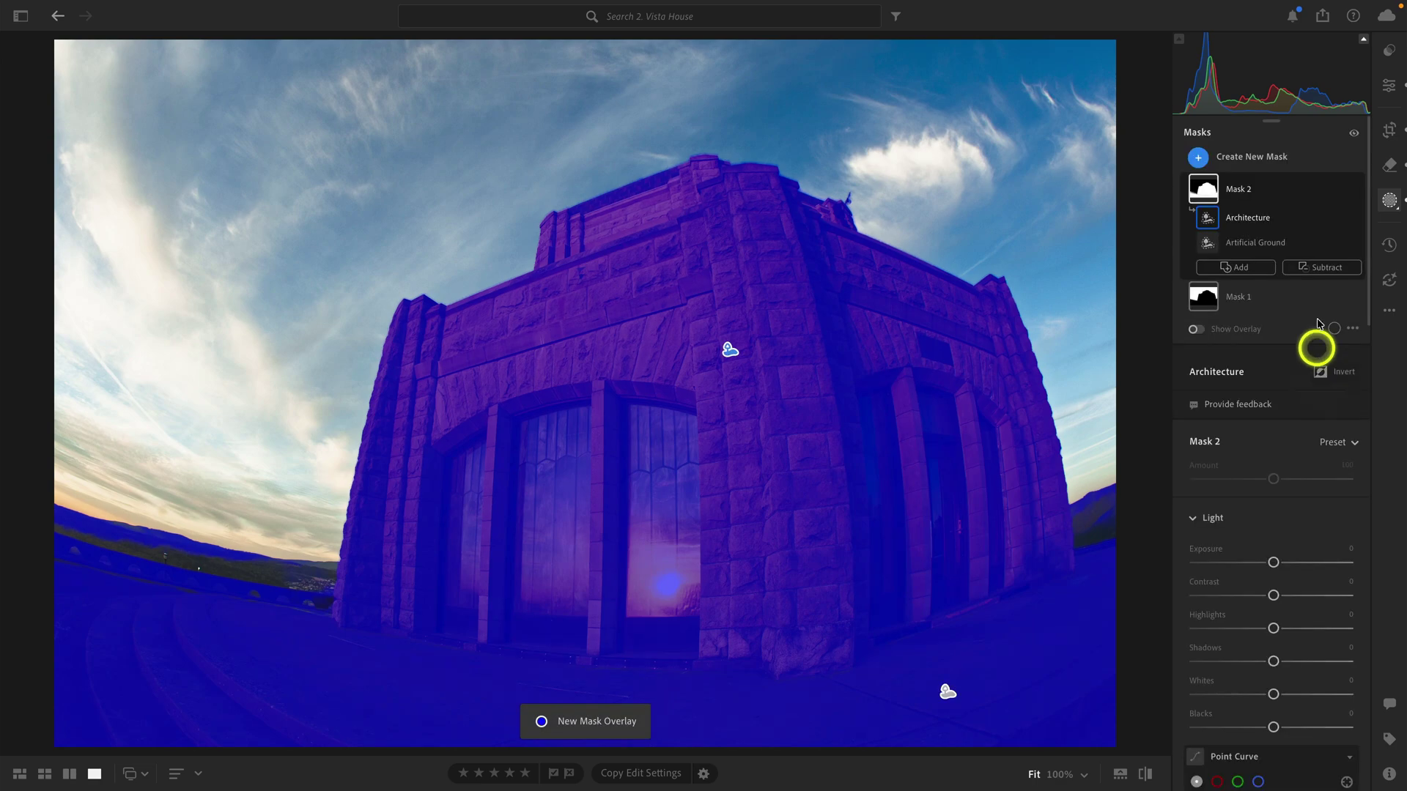
- Rename Mask 1 to Sky and Mask 2 to Architecture
right_click(1333, 294)
click(1326, 312)
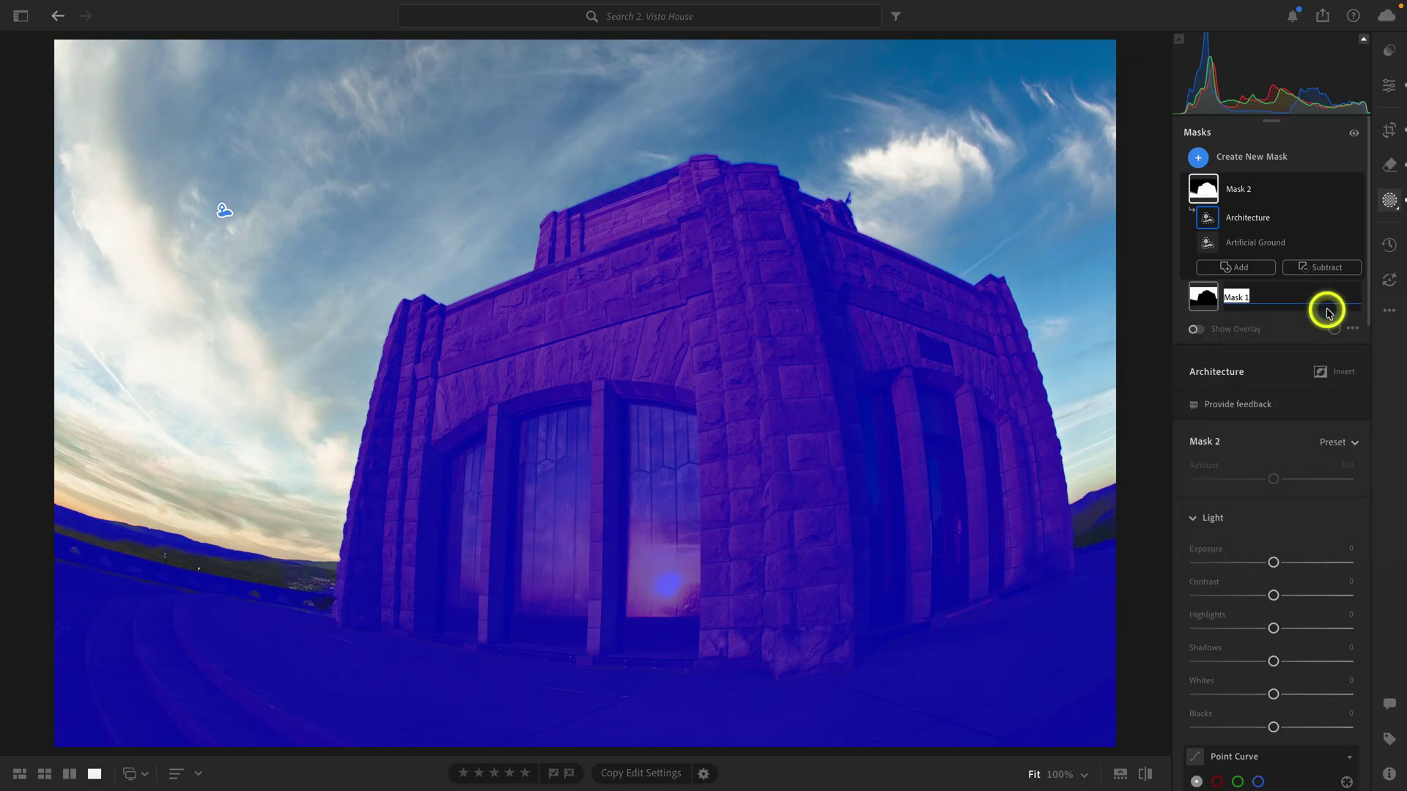
text(Sky)
key(Return)
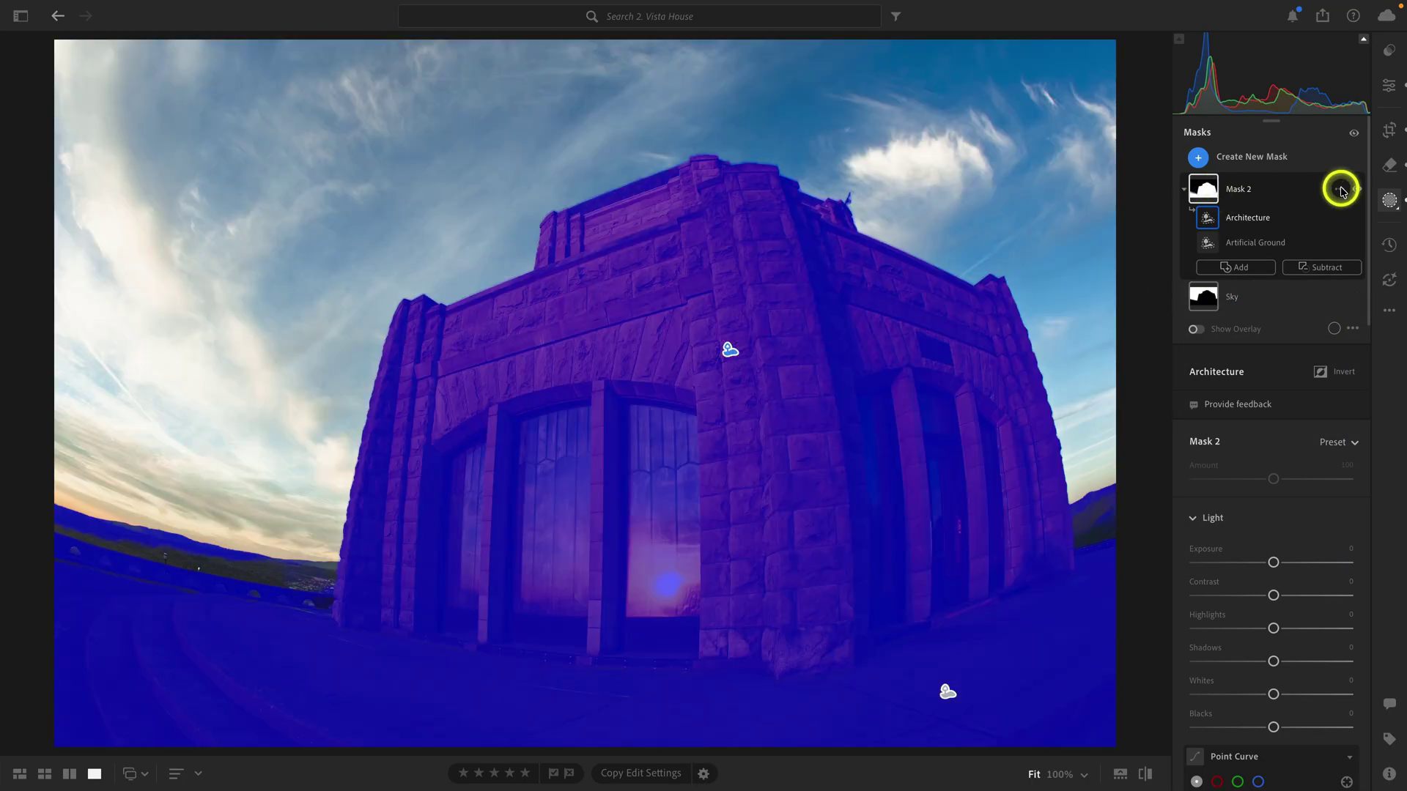
click(1337, 190)
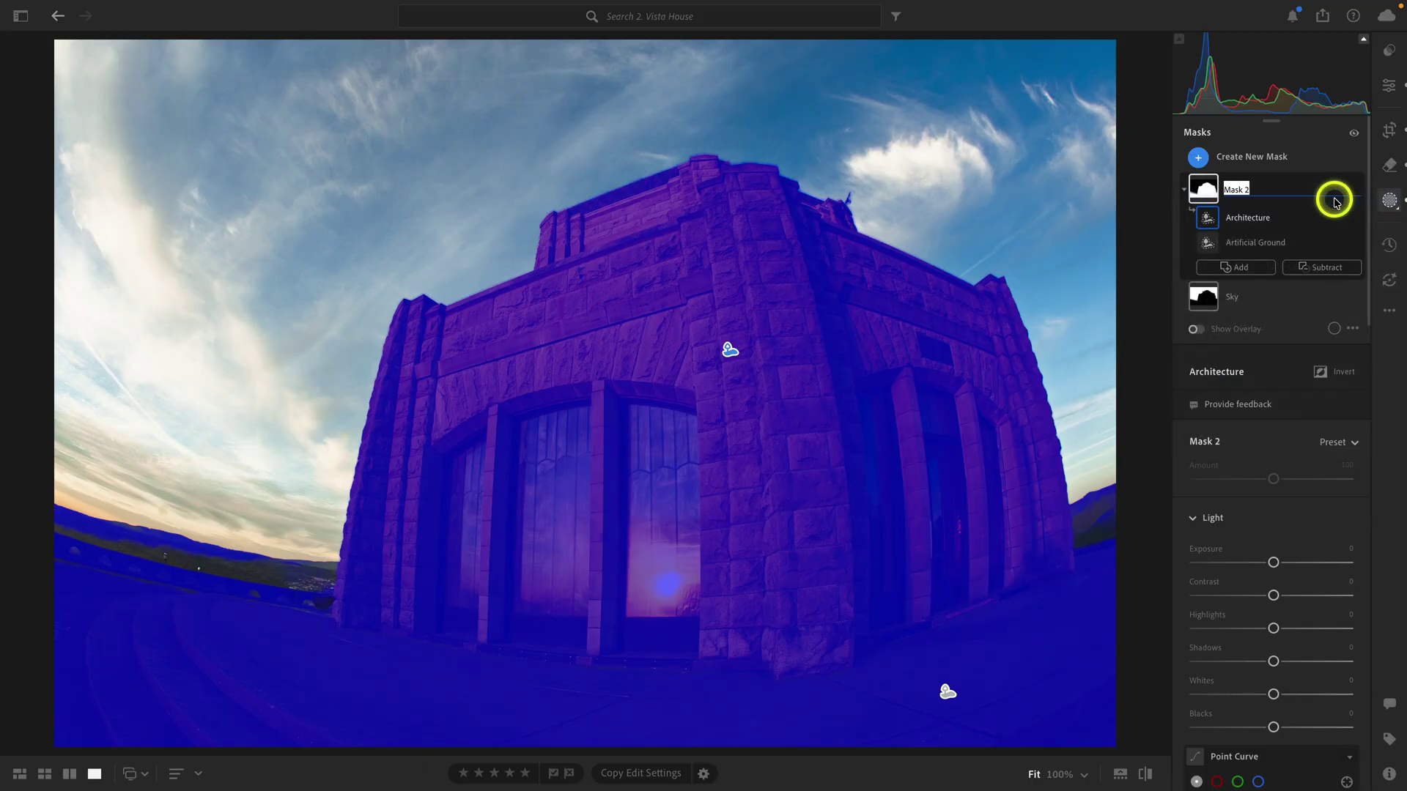
text(Architecture)
key(Return)
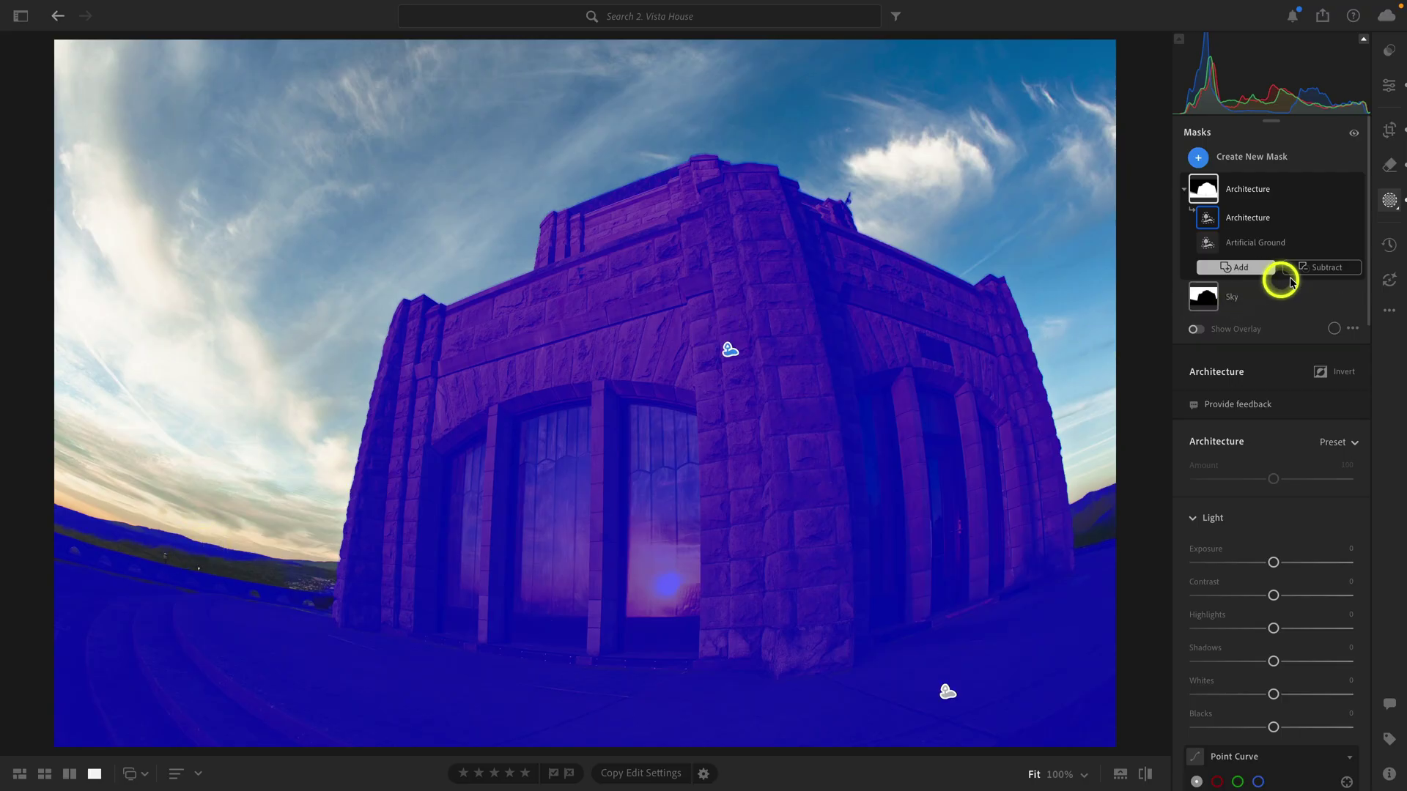
- Subtract the Landscape Mountains region from the Architecture mask
click(1309, 273)
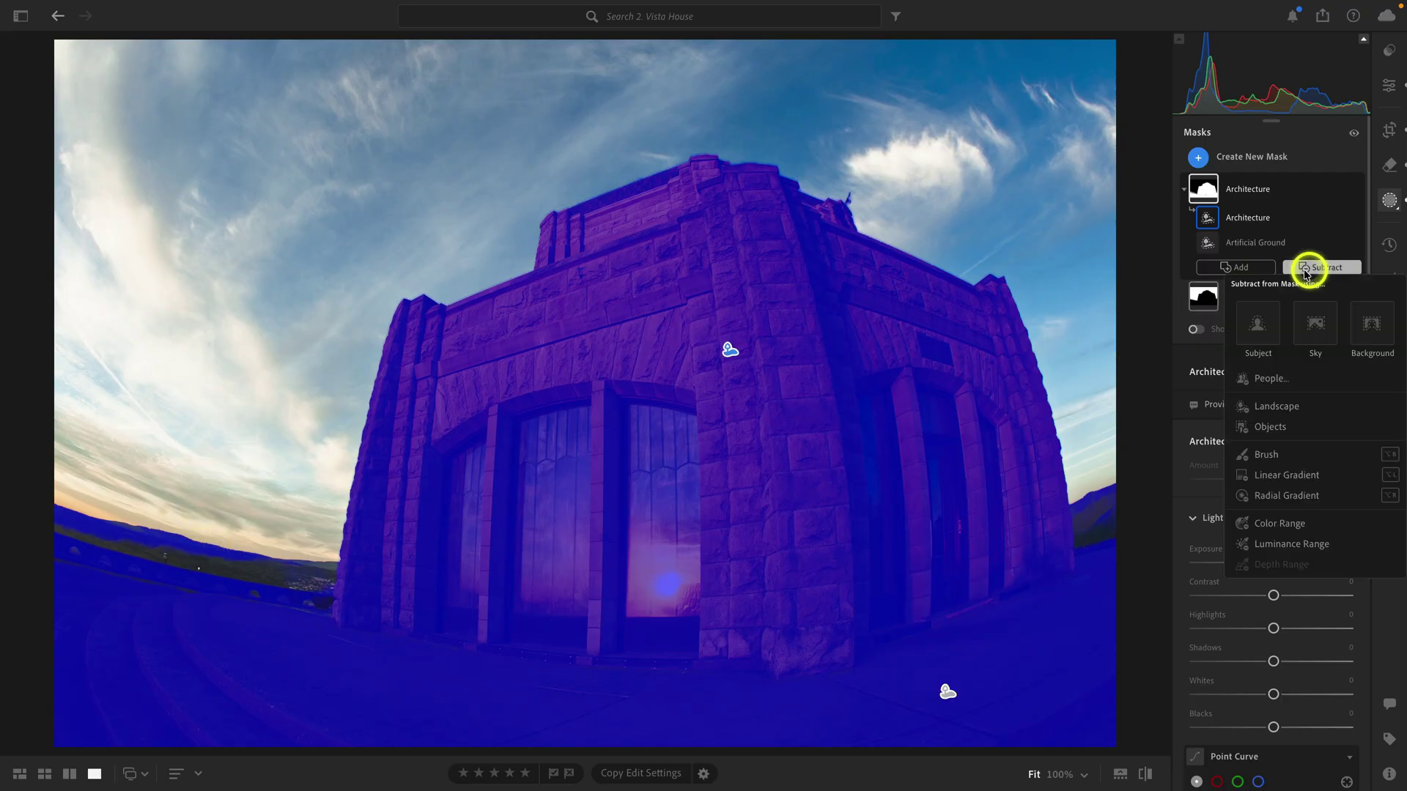
click(1275, 405)
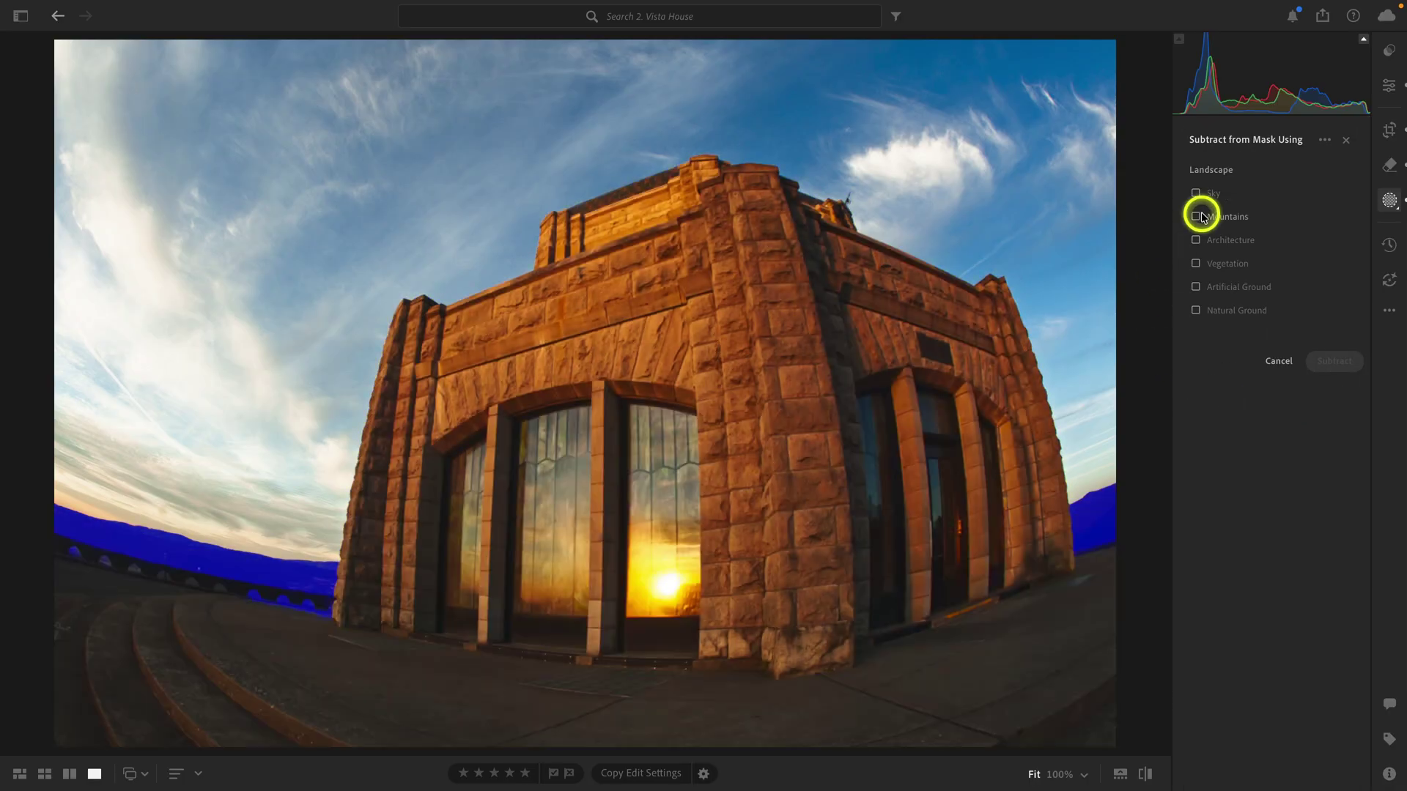
click(1197, 217)
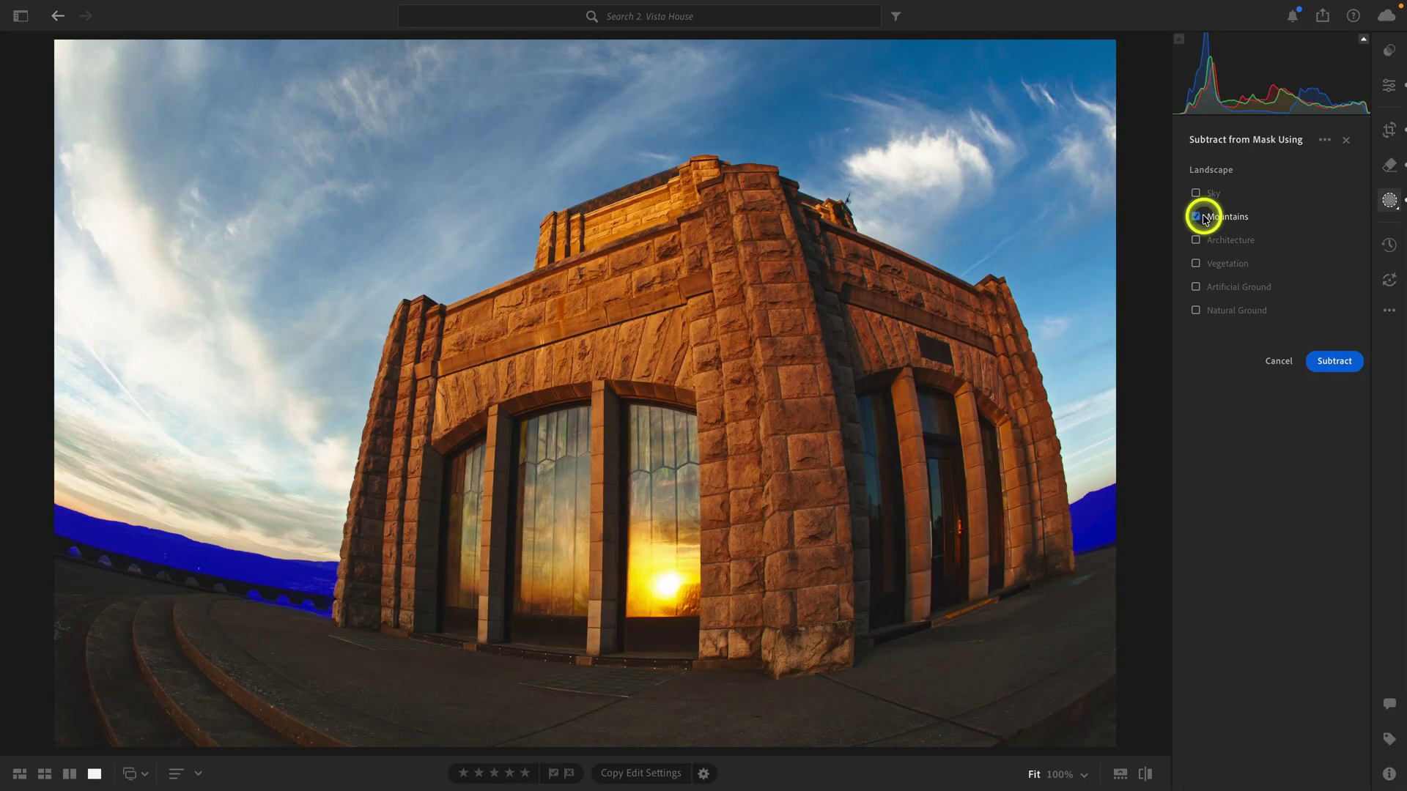
click(1325, 364)
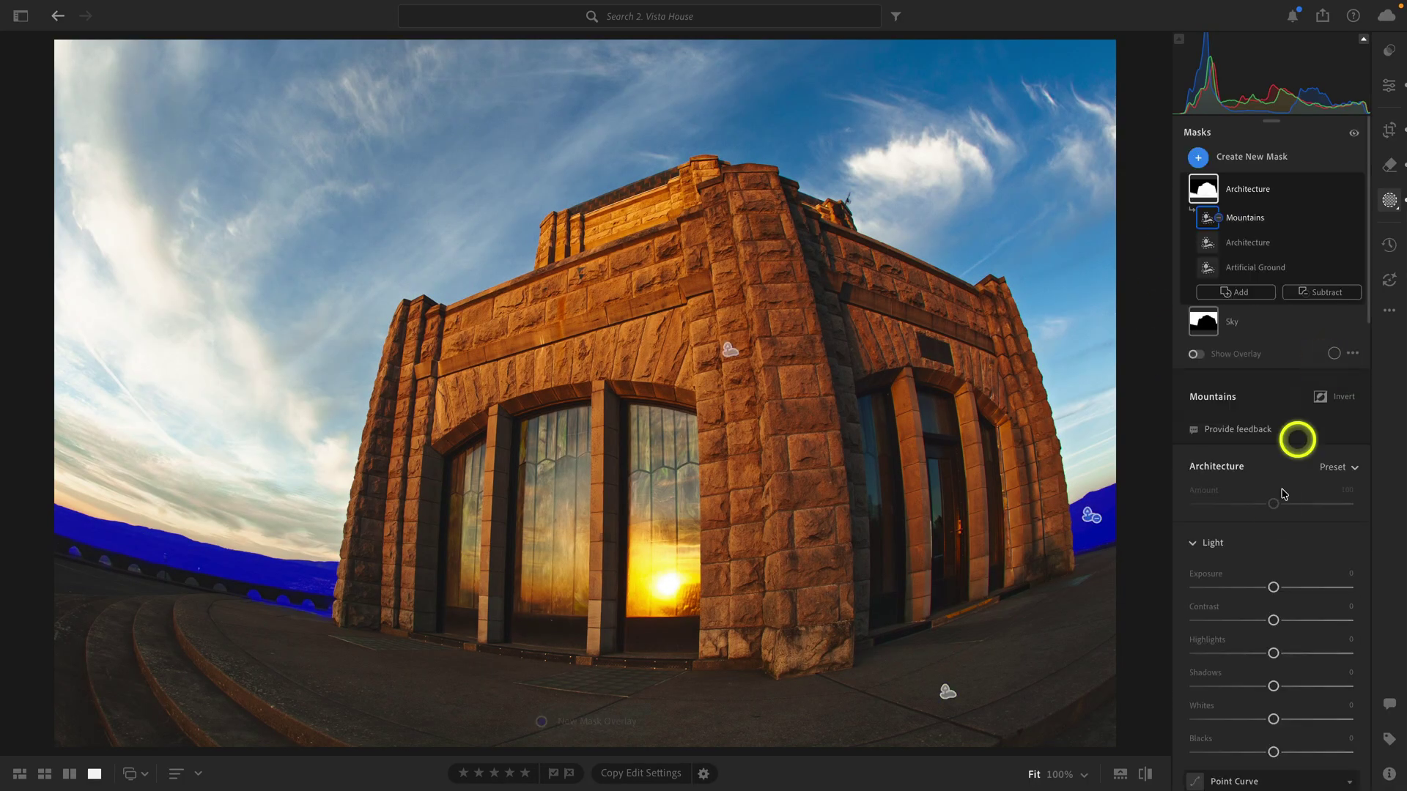
mouse_move(1204, 190)
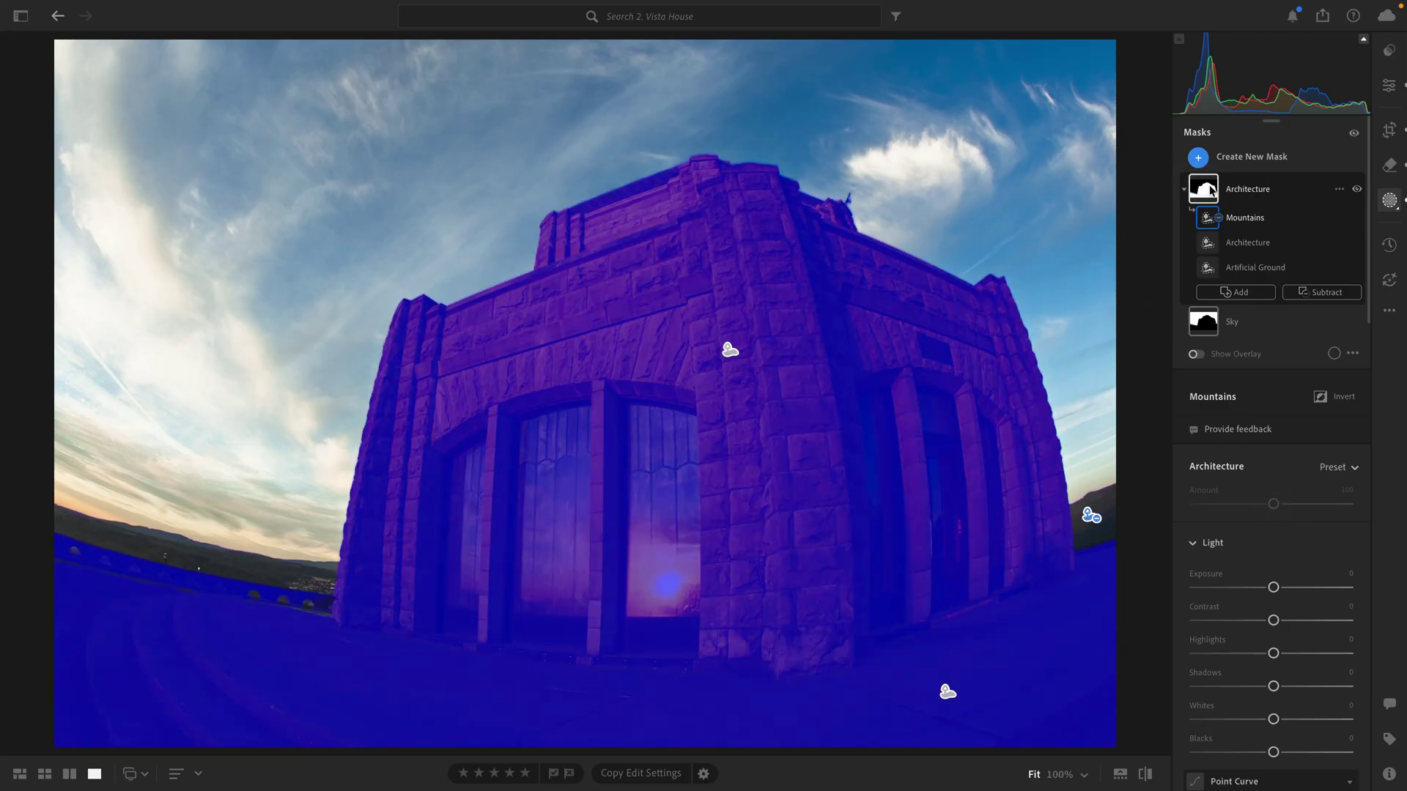
- Select the Sky mask for its Dehaze adjustment
click(1235, 325)
scroll(1265, 402, down, 5)
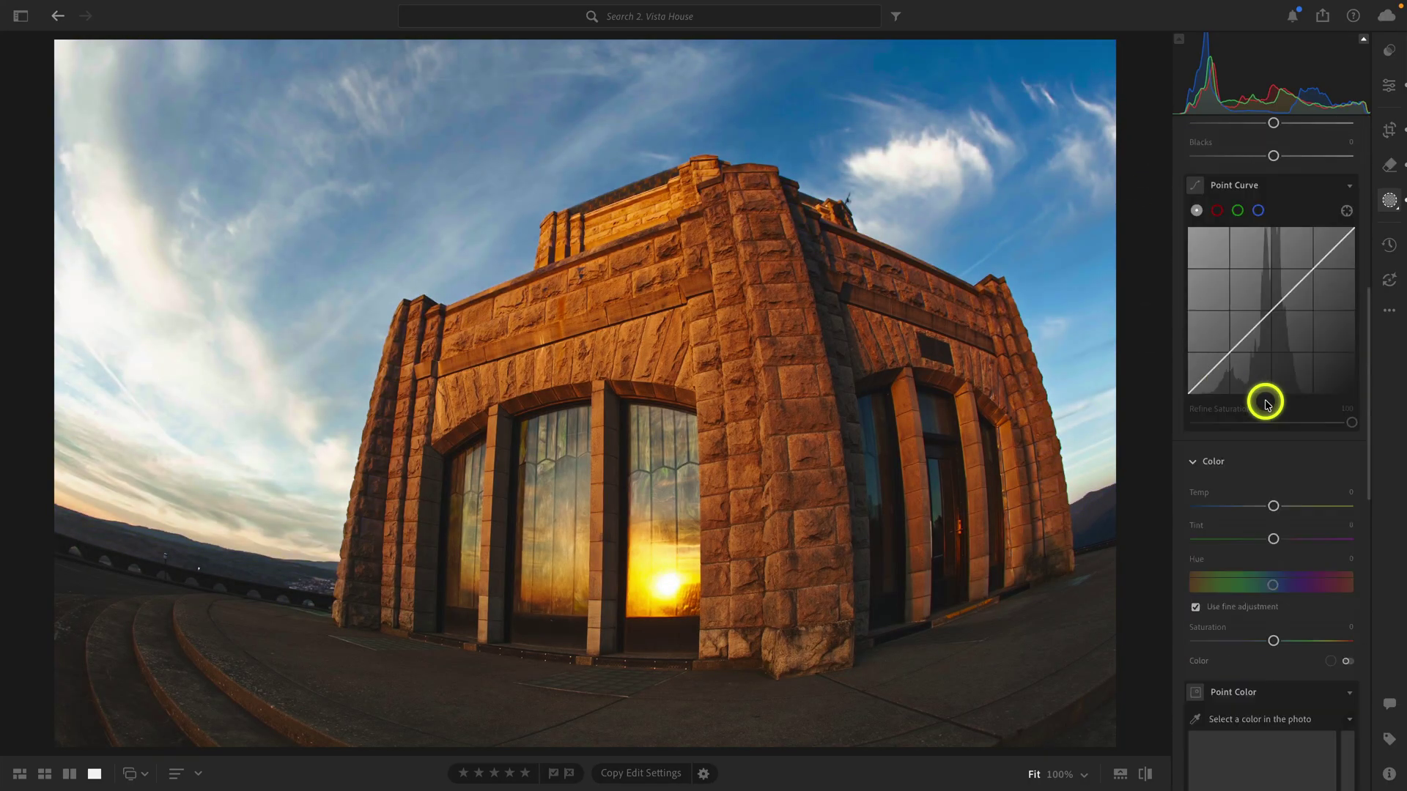
scroll(1265, 402, down, 3)
scroll(1264, 401, down, 2)
scroll(1265, 403, down, 4)
scroll(1264, 400, down, 1)
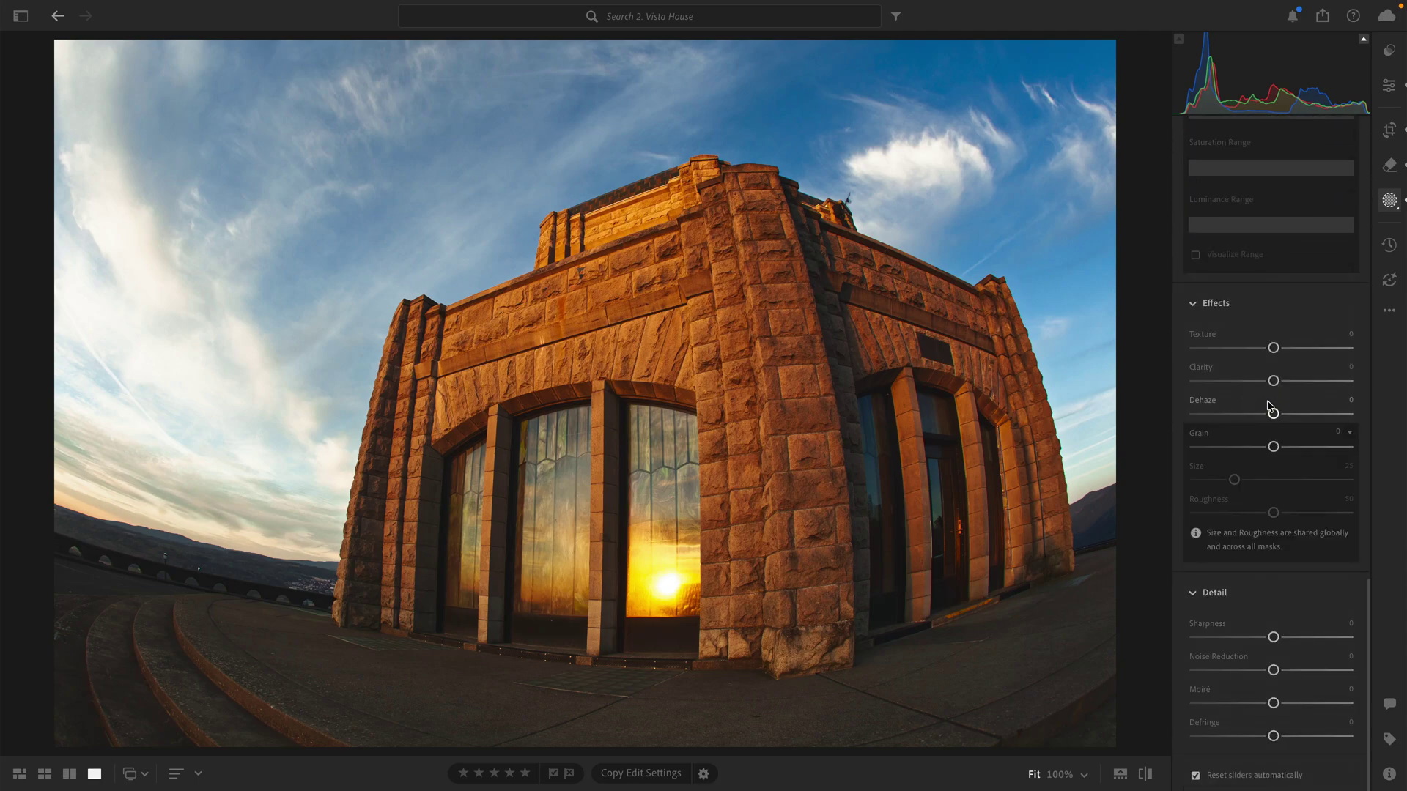
drag(1273, 412, 1285, 419)
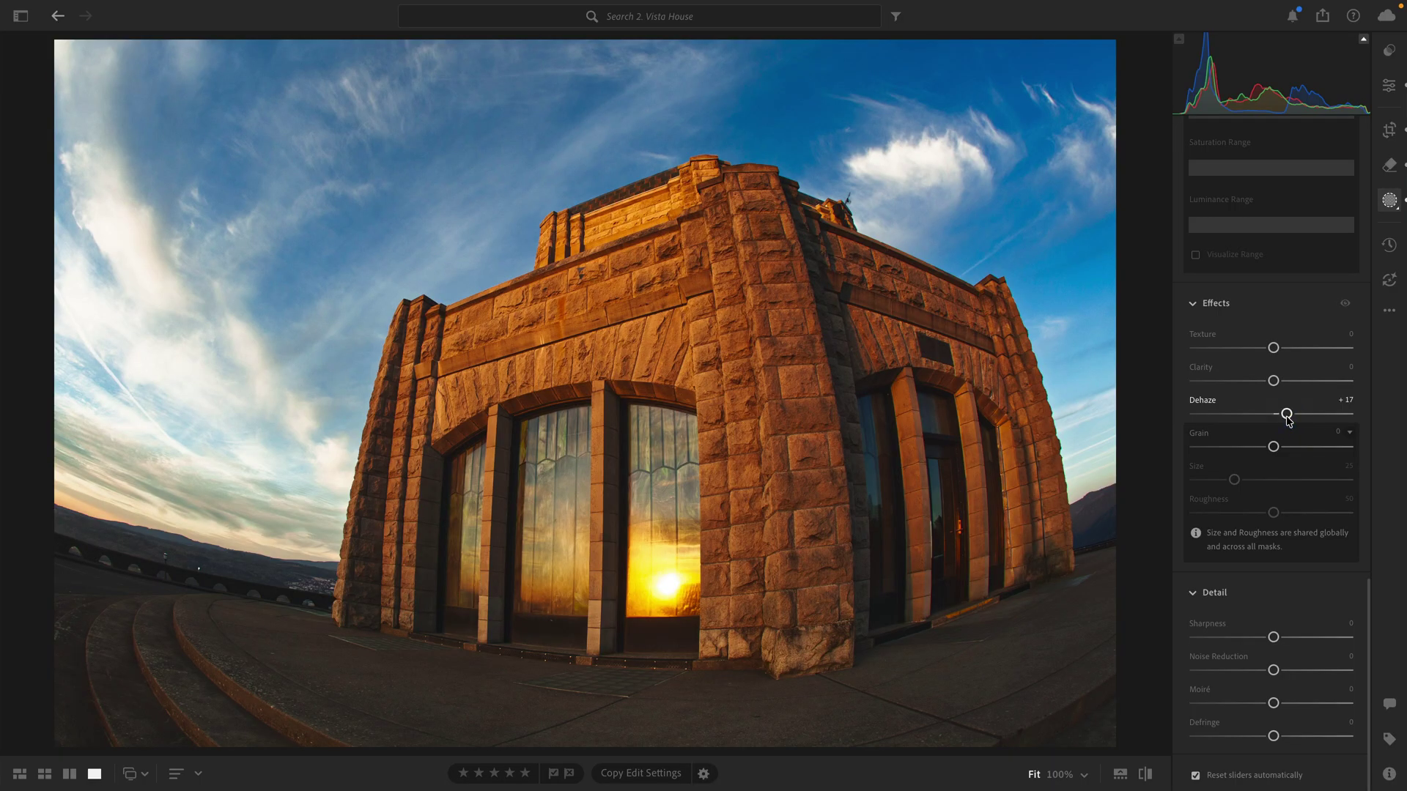
scroll(1287, 420, up, 10)
- Edit the Architecture mask, checking stonework at 100% zoom, and lift Shadows to about +12
click(1248, 193)
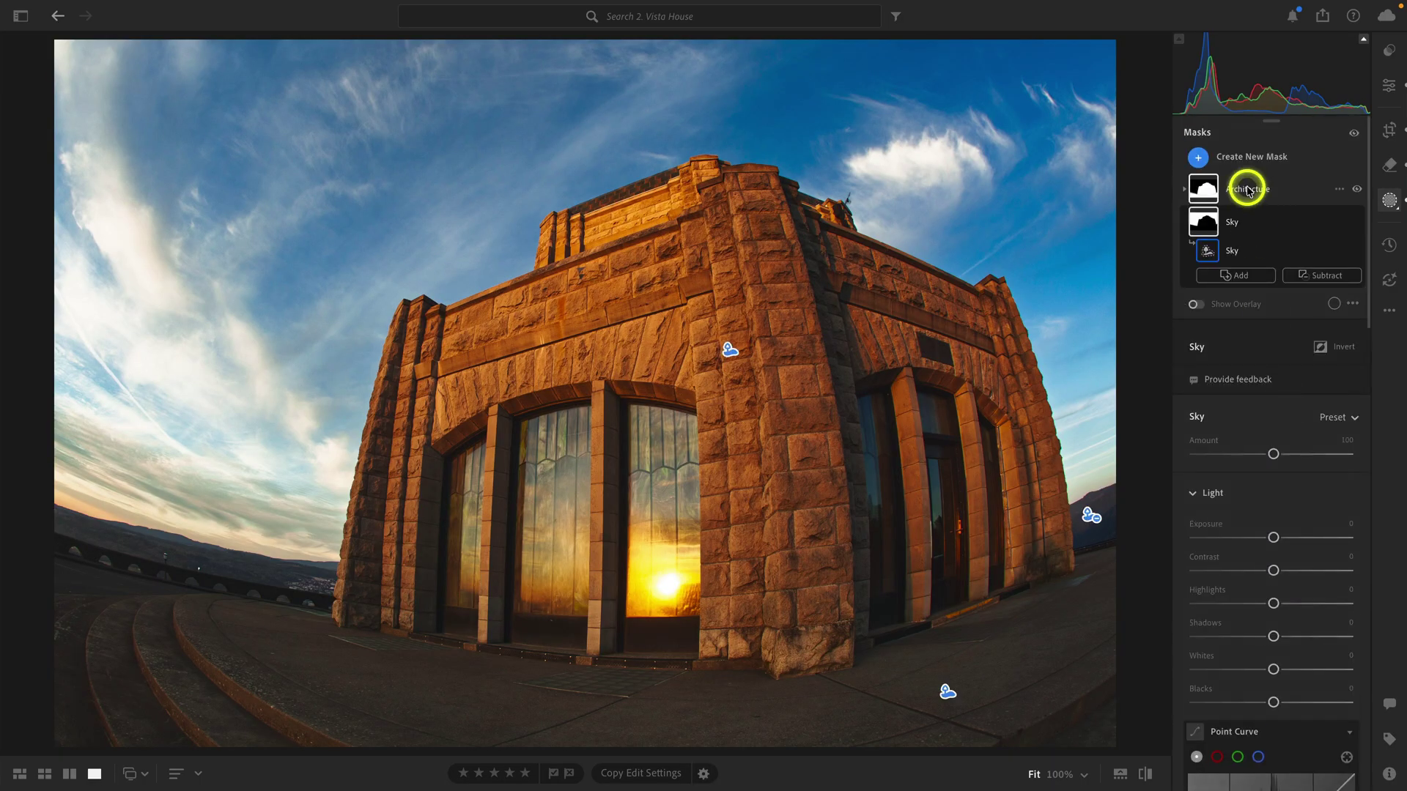
click(1248, 189)
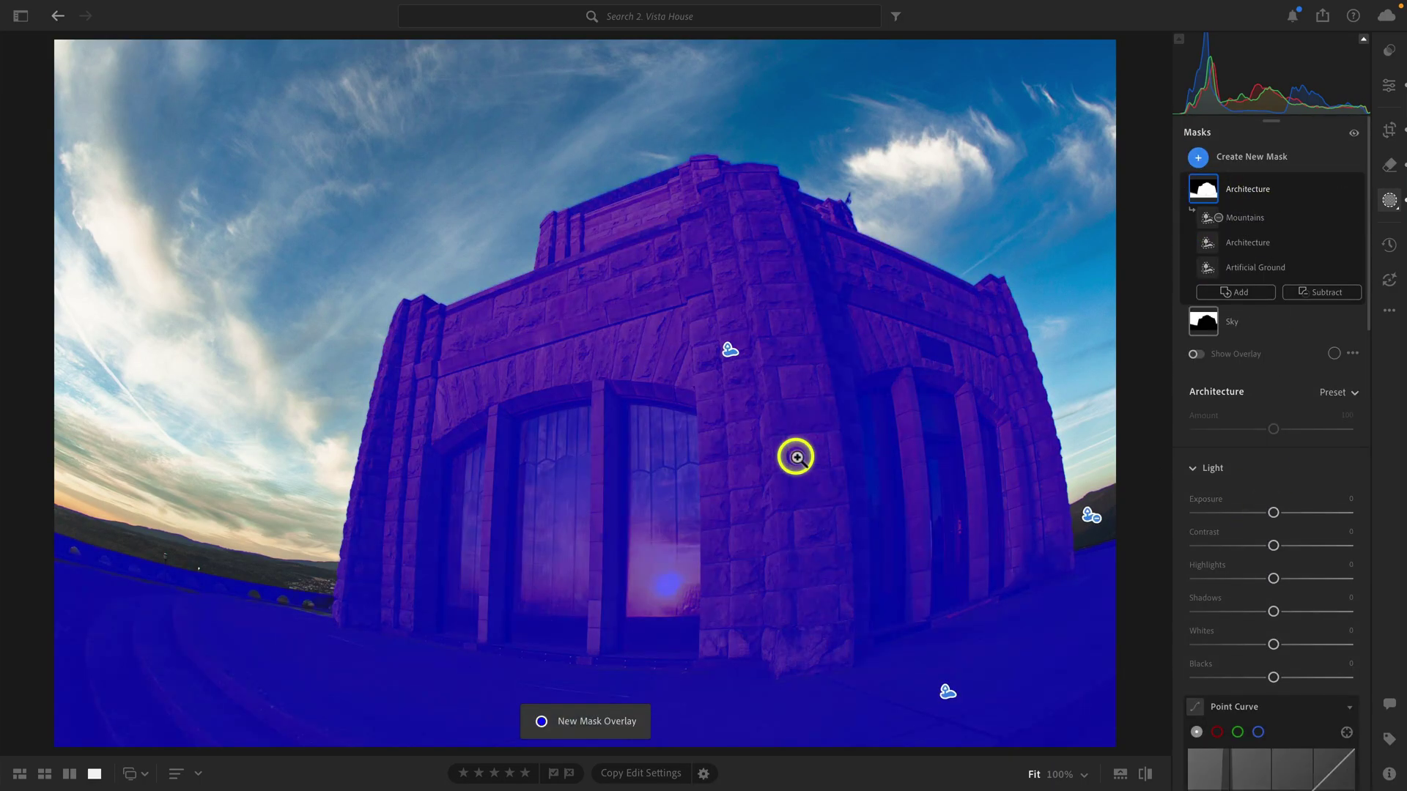
click(797, 458)
scroll(1287, 399, down, 5)
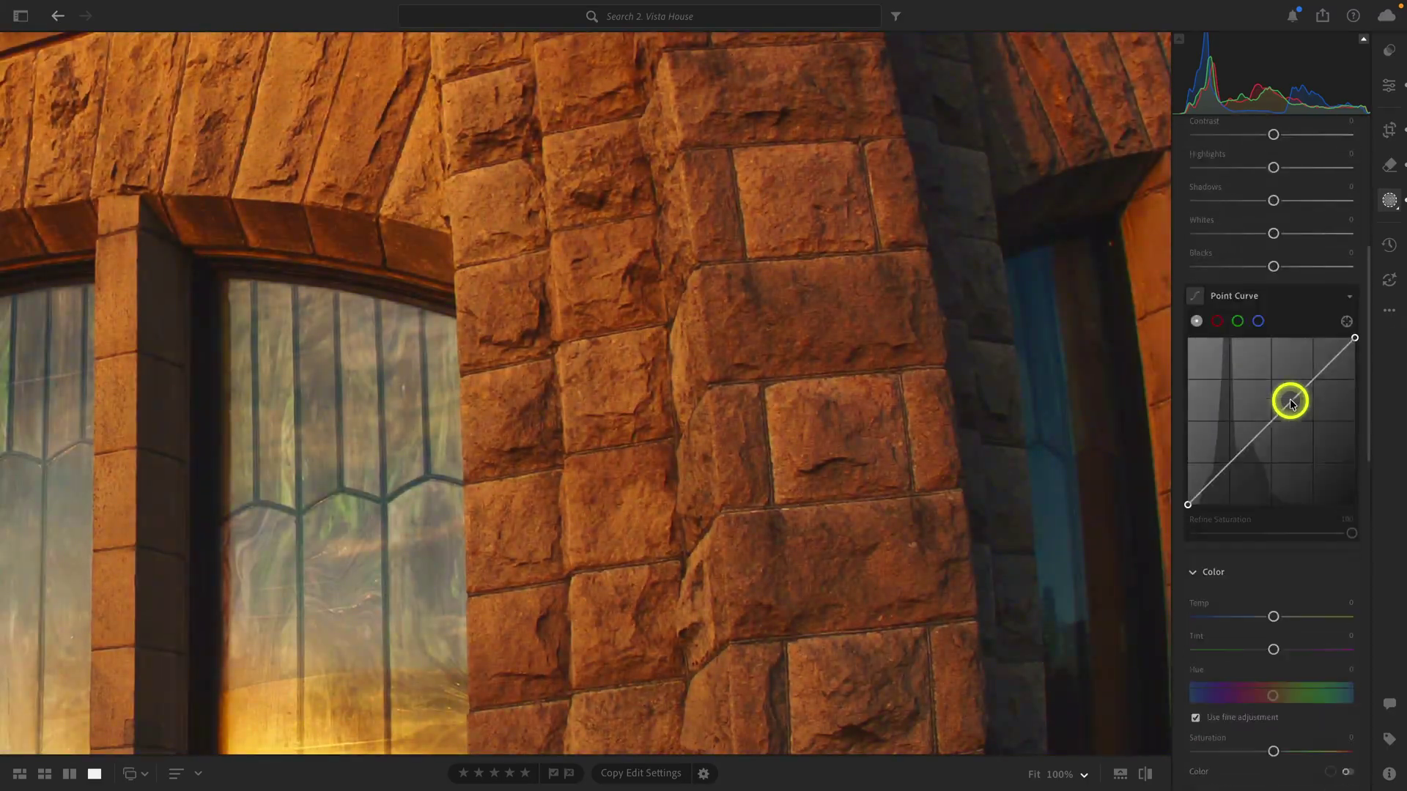
scroll(1291, 402, down, 5)
scroll(1290, 403, down, 2)
scroll(1290, 402, down, 1)
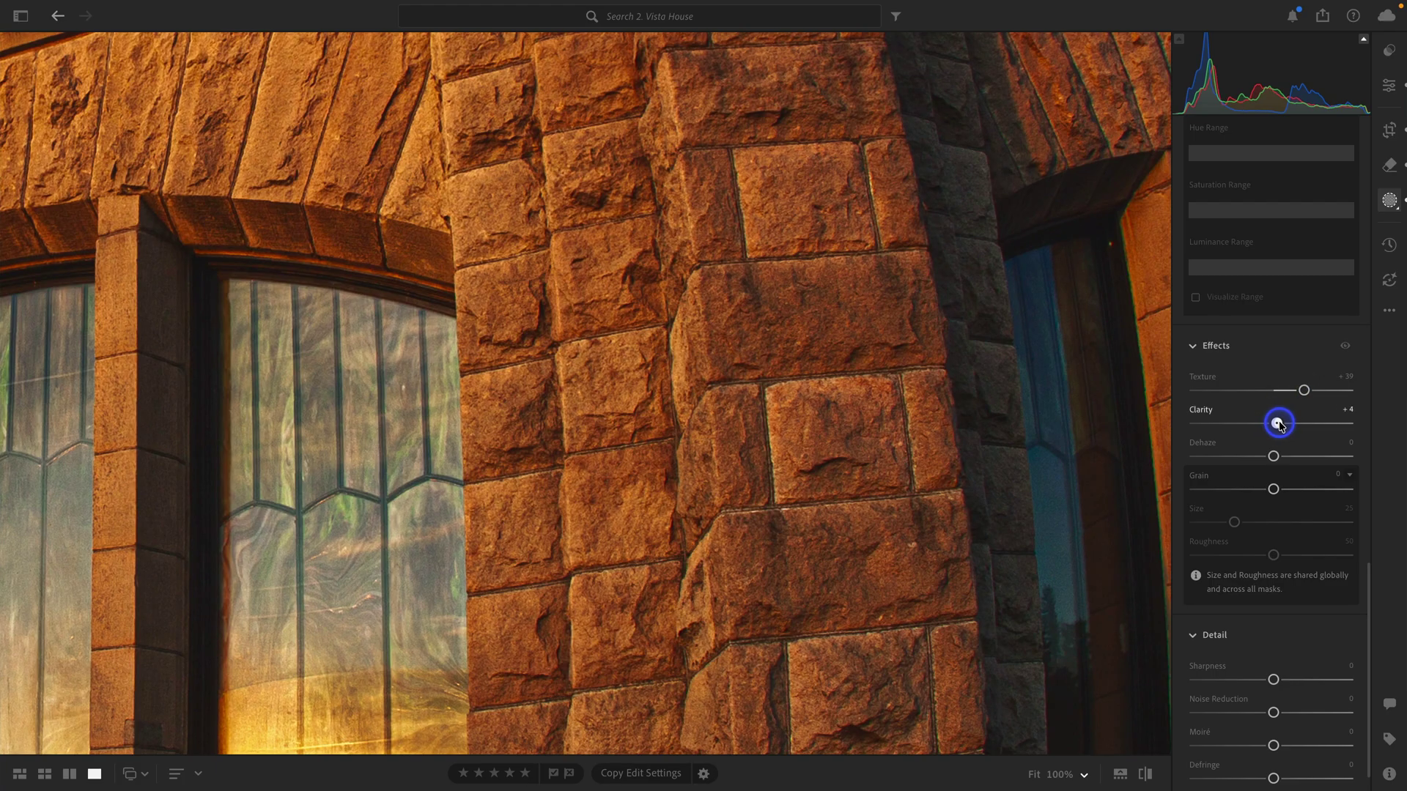
click(738, 477)
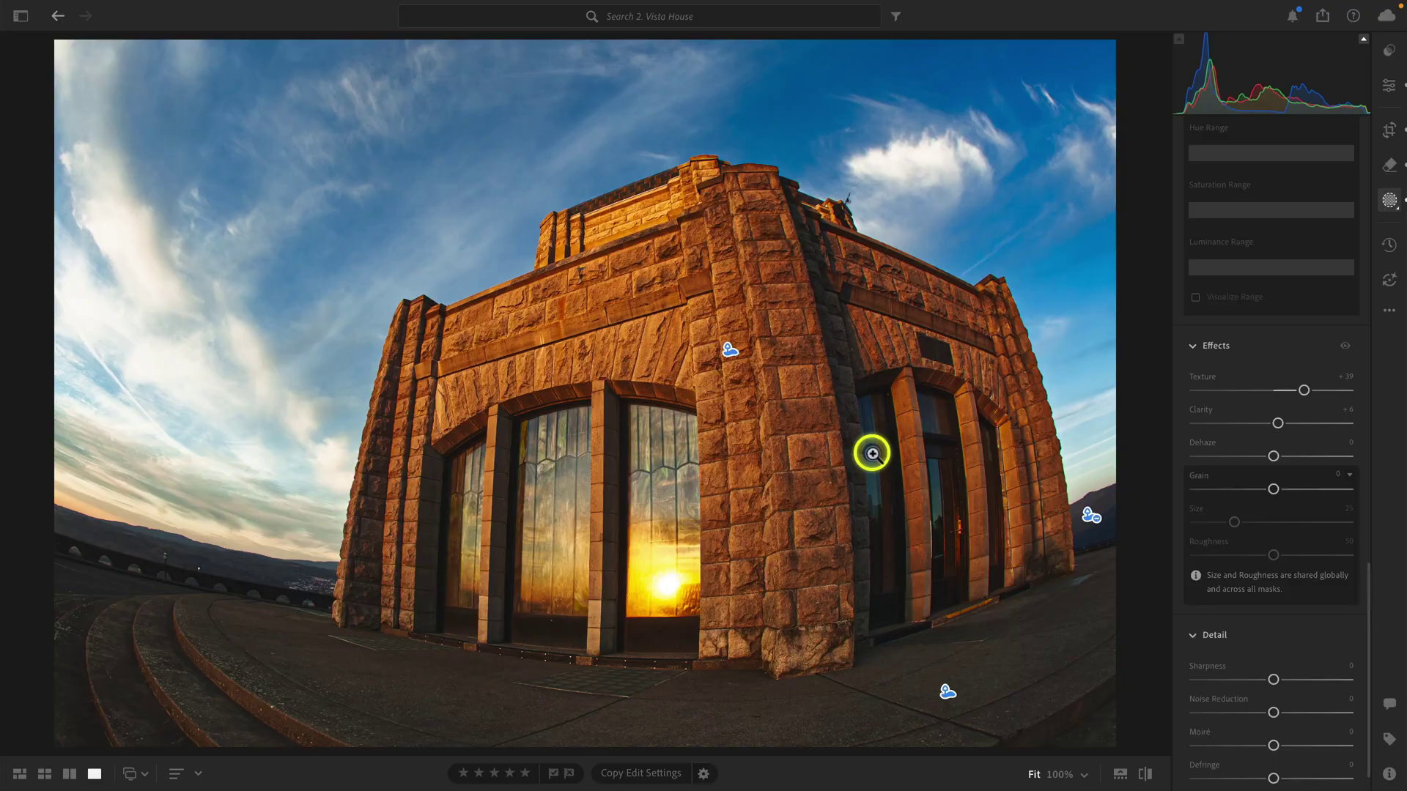
scroll(1249, 389, up, 3)
scroll(1250, 389, up, 5)
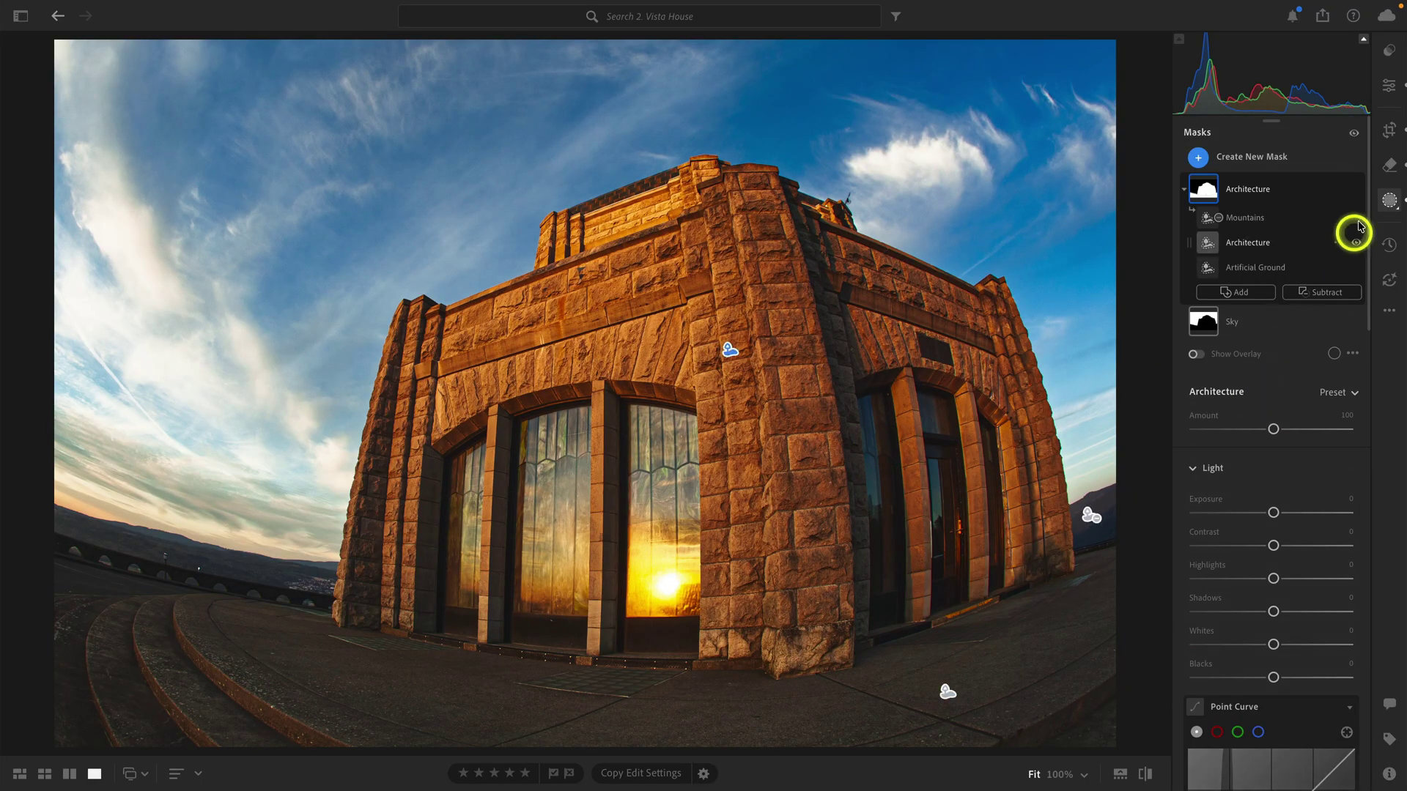
click(1358, 192)
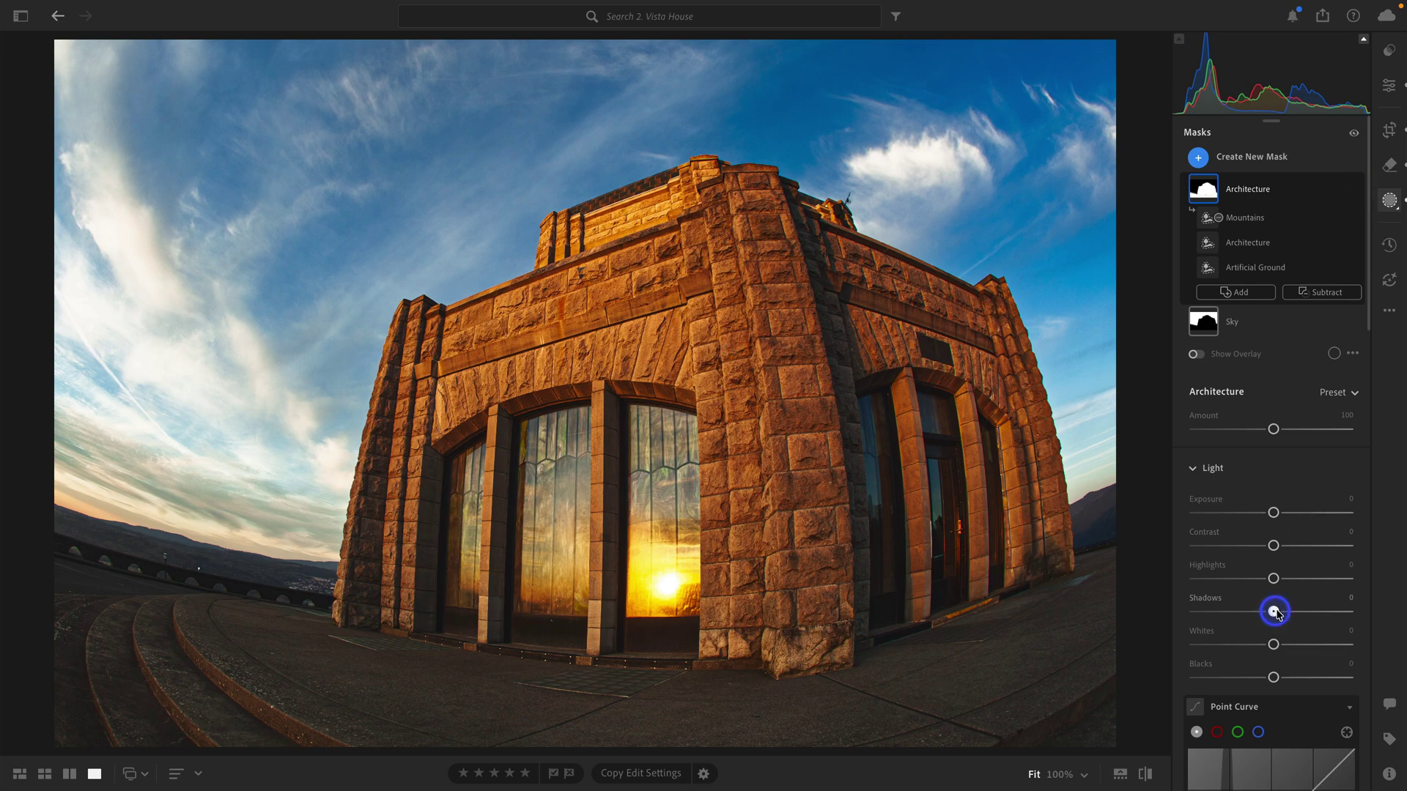
drag(1272, 612, 1284, 613)
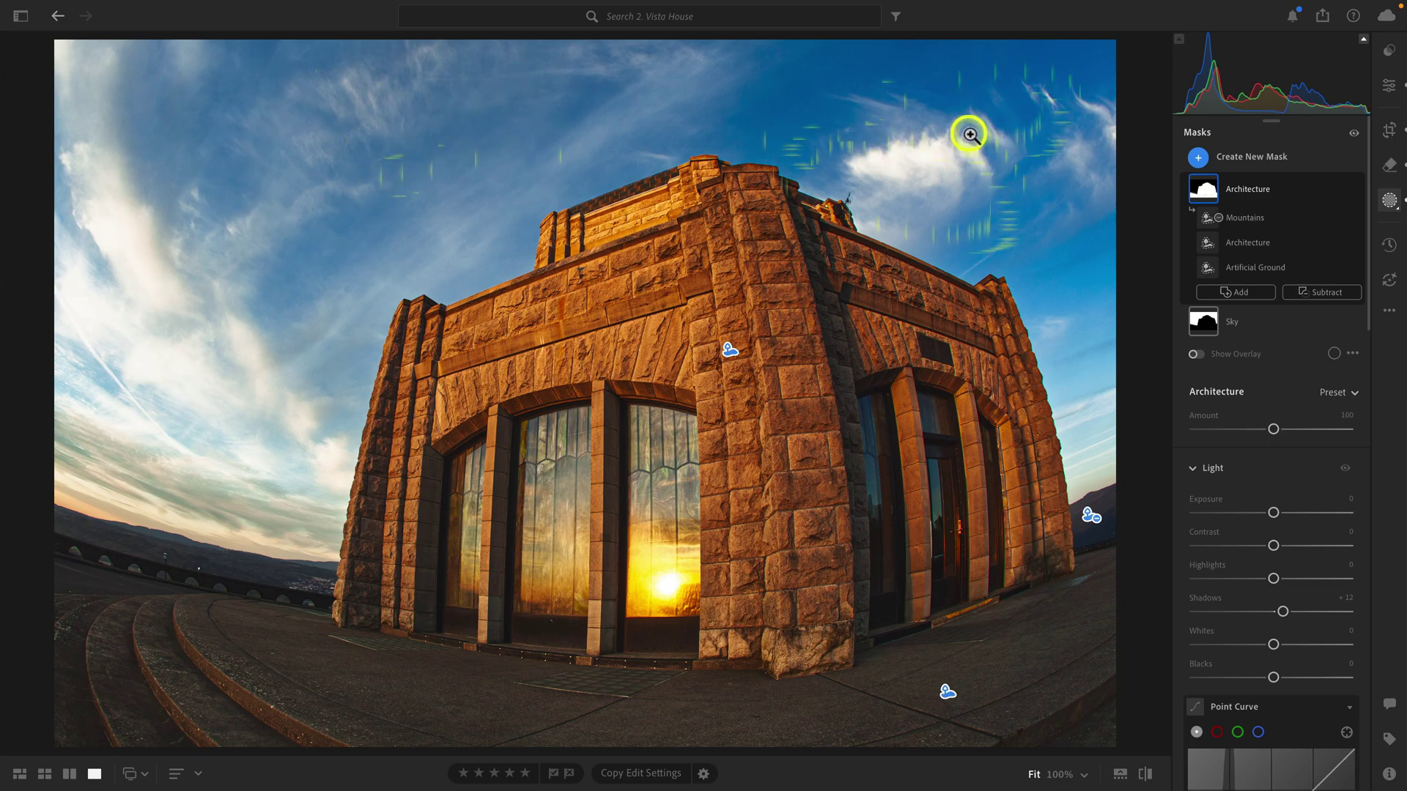
- Draw a linear gradient mask across the upper sky and subtract Architecture from it
click(1264, 156)
click(1278, 345)
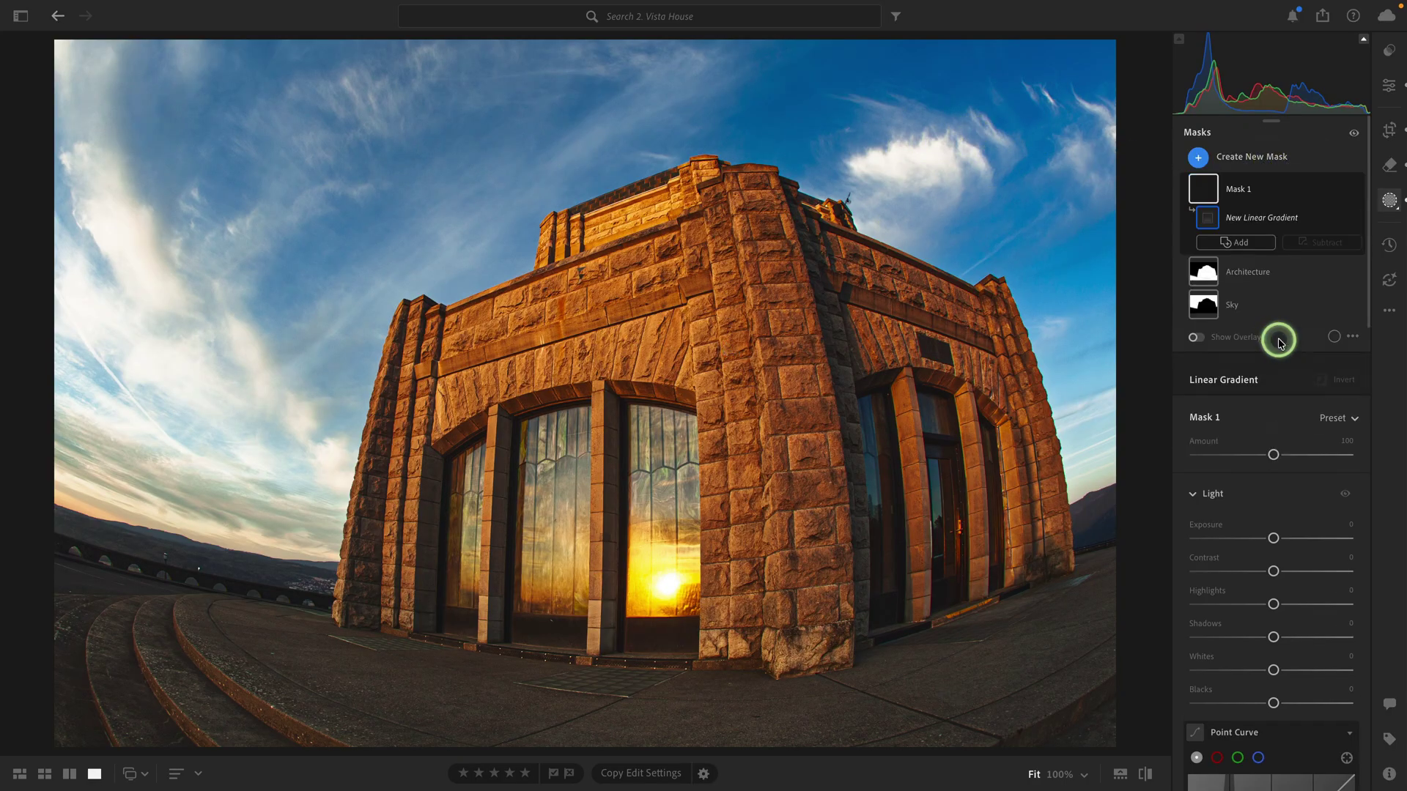
drag(867, 178, 773, 378)
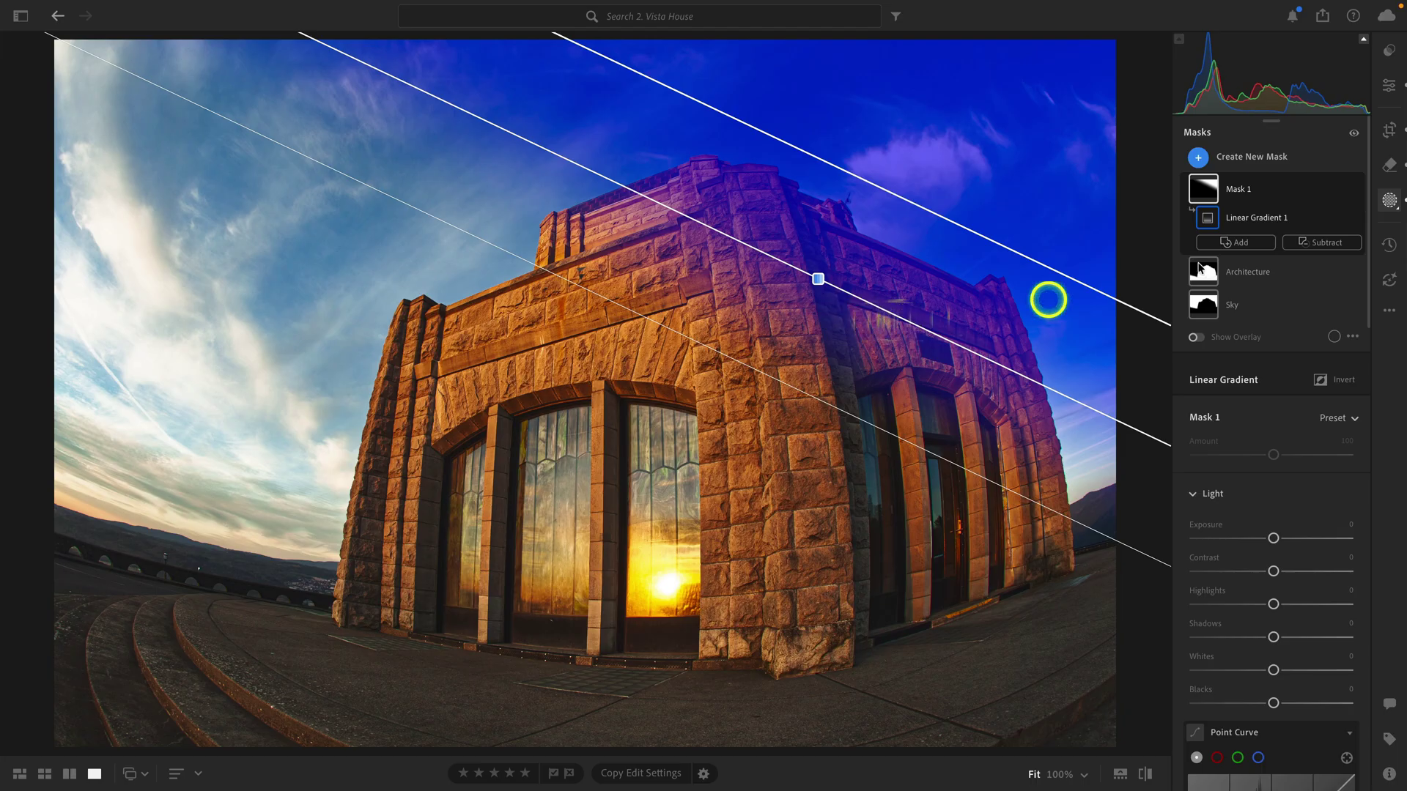
click(1320, 242)
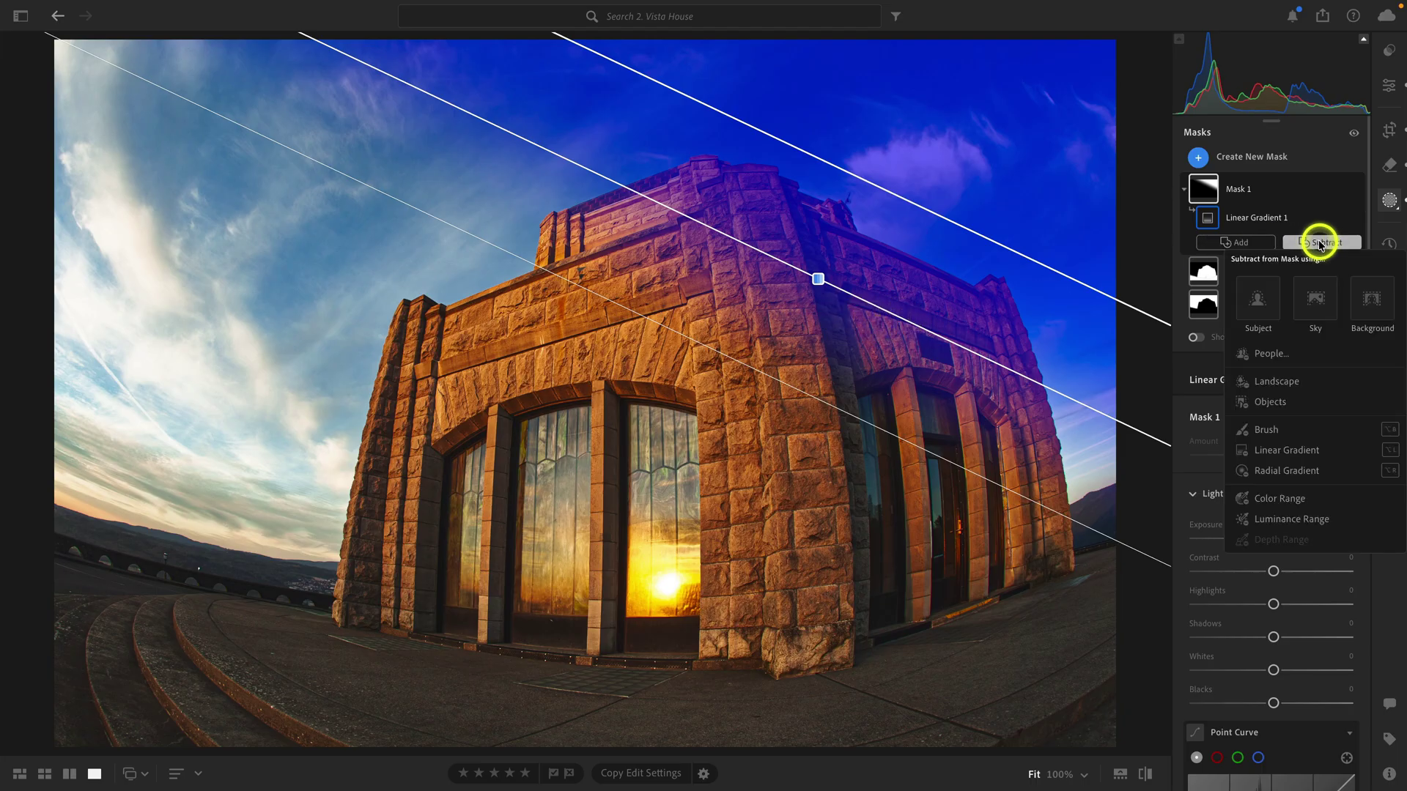
click(1293, 381)
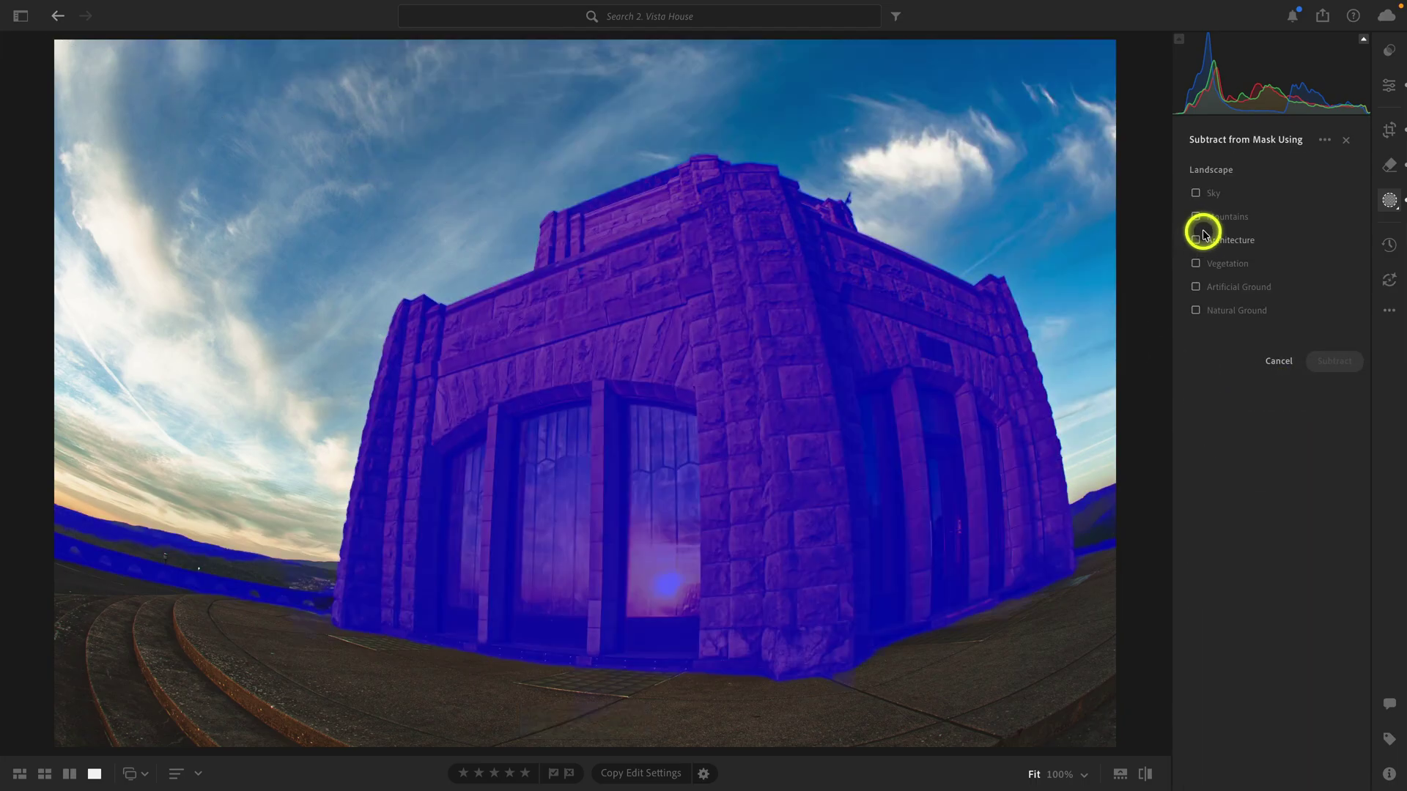
click(1201, 238)
click(1338, 363)
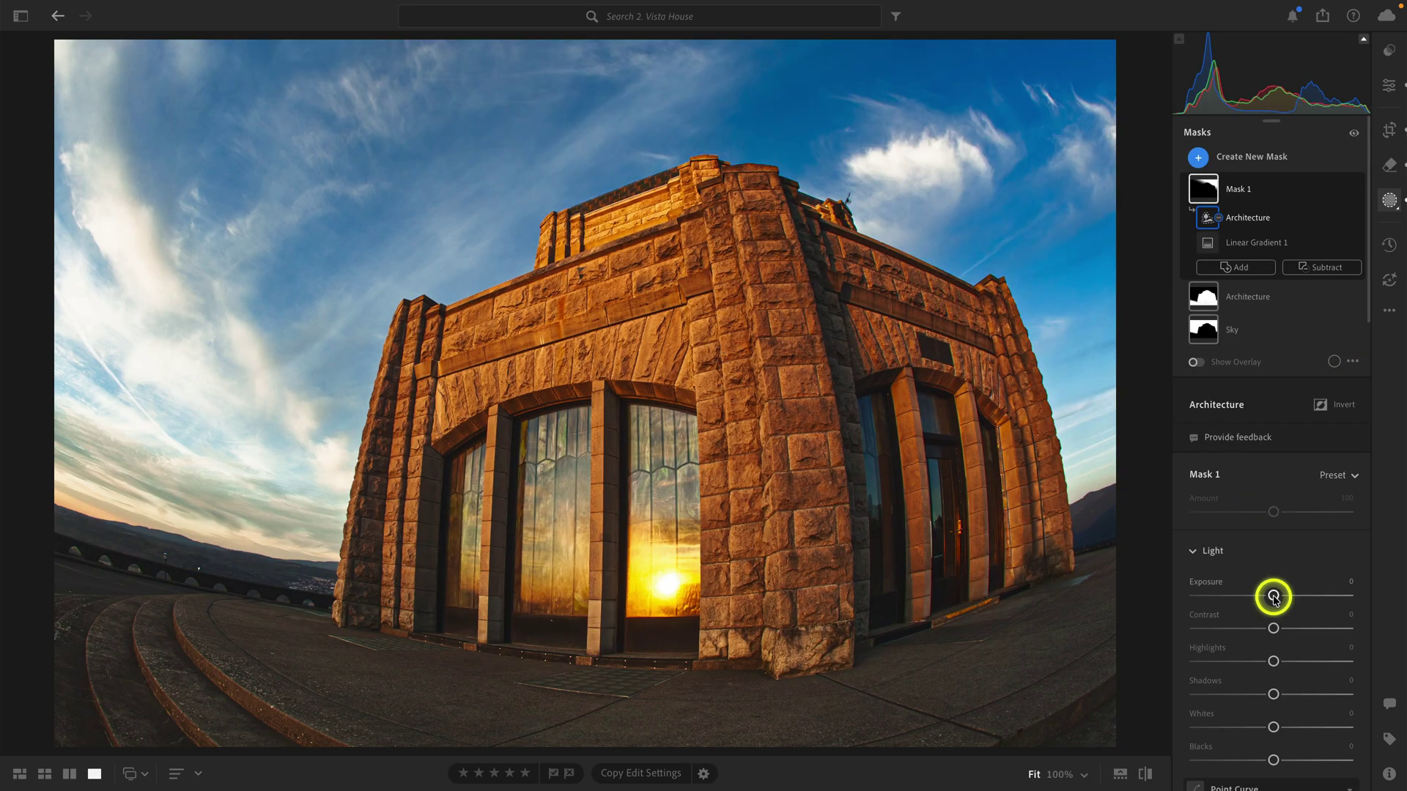
- Set Mask 1 Exposure to +0.28 and Saturation to -21
drag(1273, 594, 1276, 599)
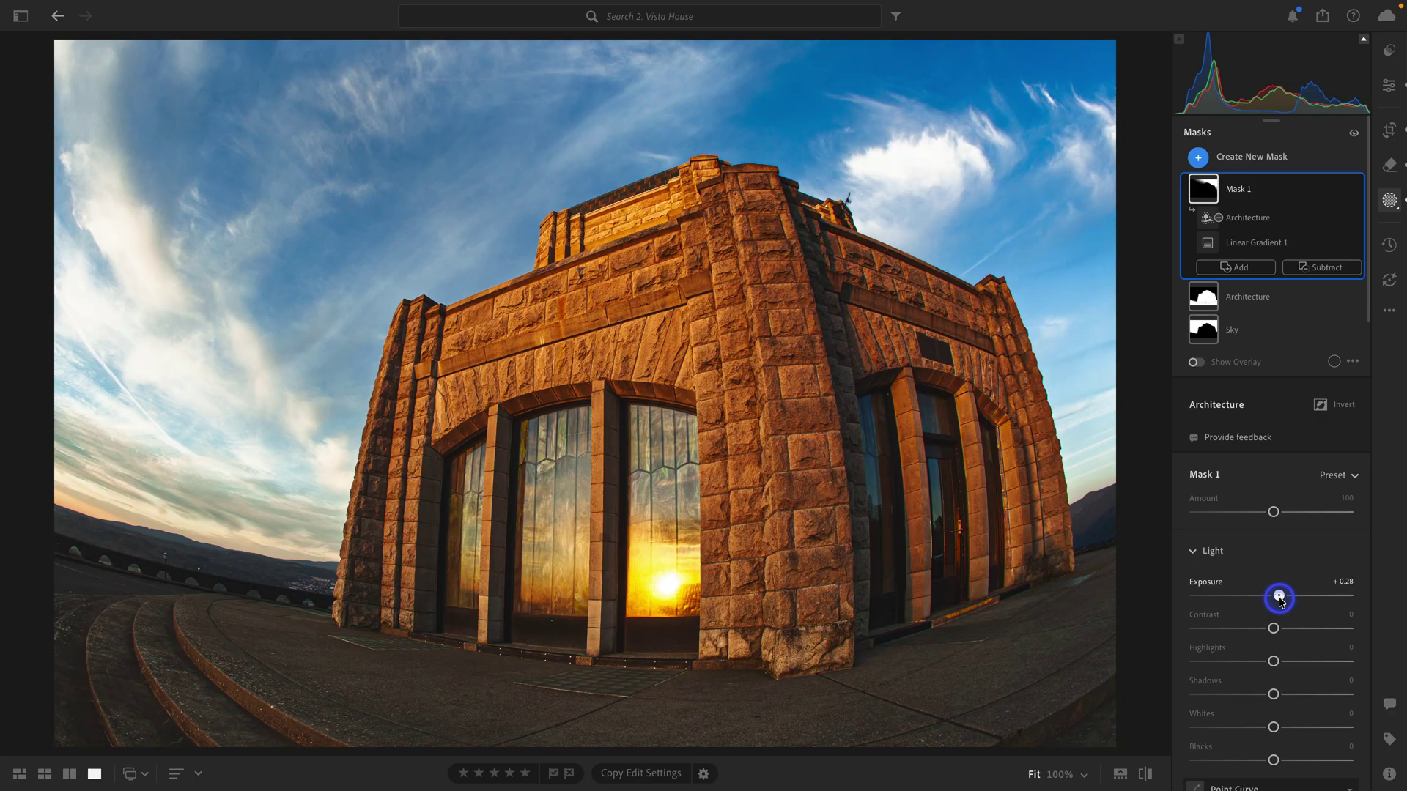
scroll(1280, 597, down, 5)
scroll(1279, 599, down, 4)
click(1275, 711)
drag(1274, 712, 1258, 713)
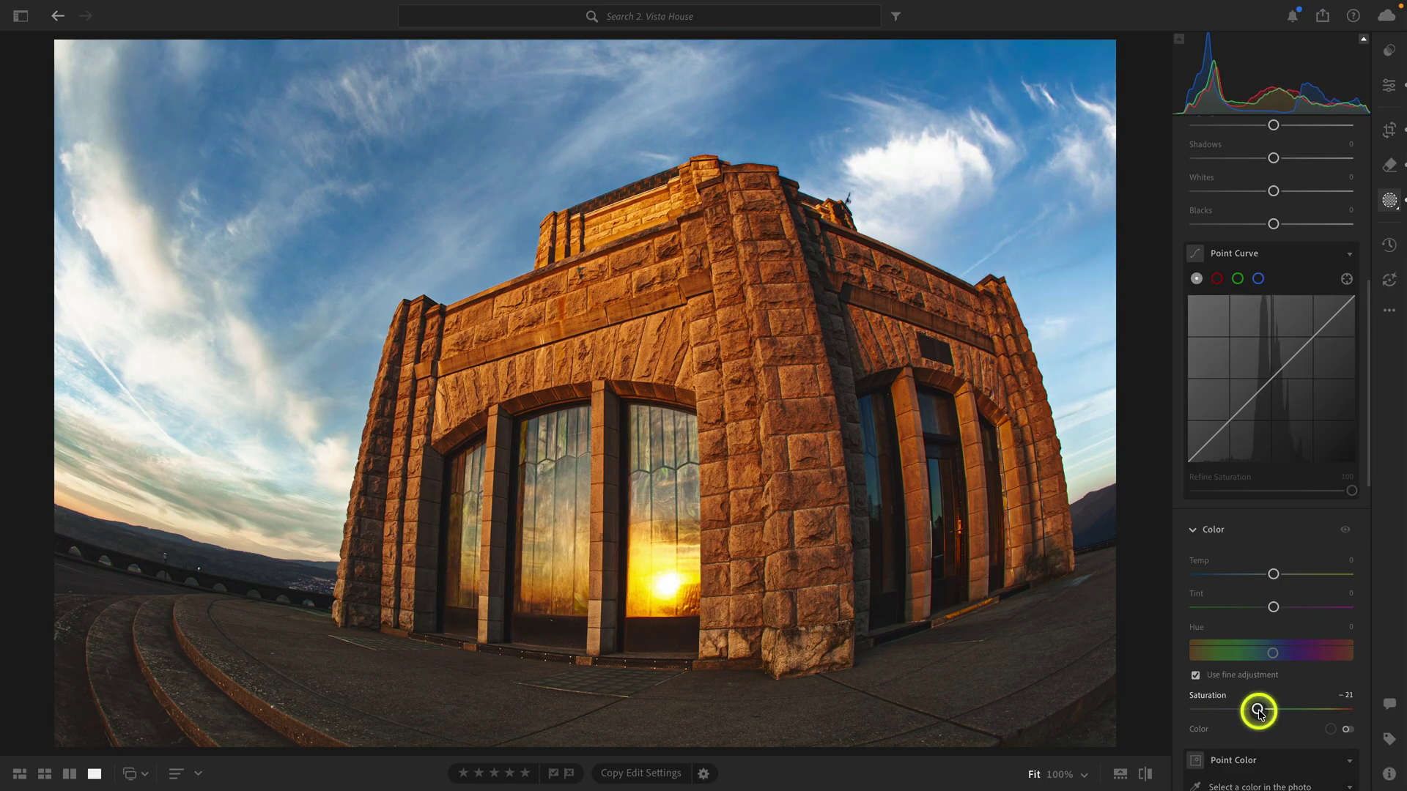
scroll(1259, 712, up, 5)
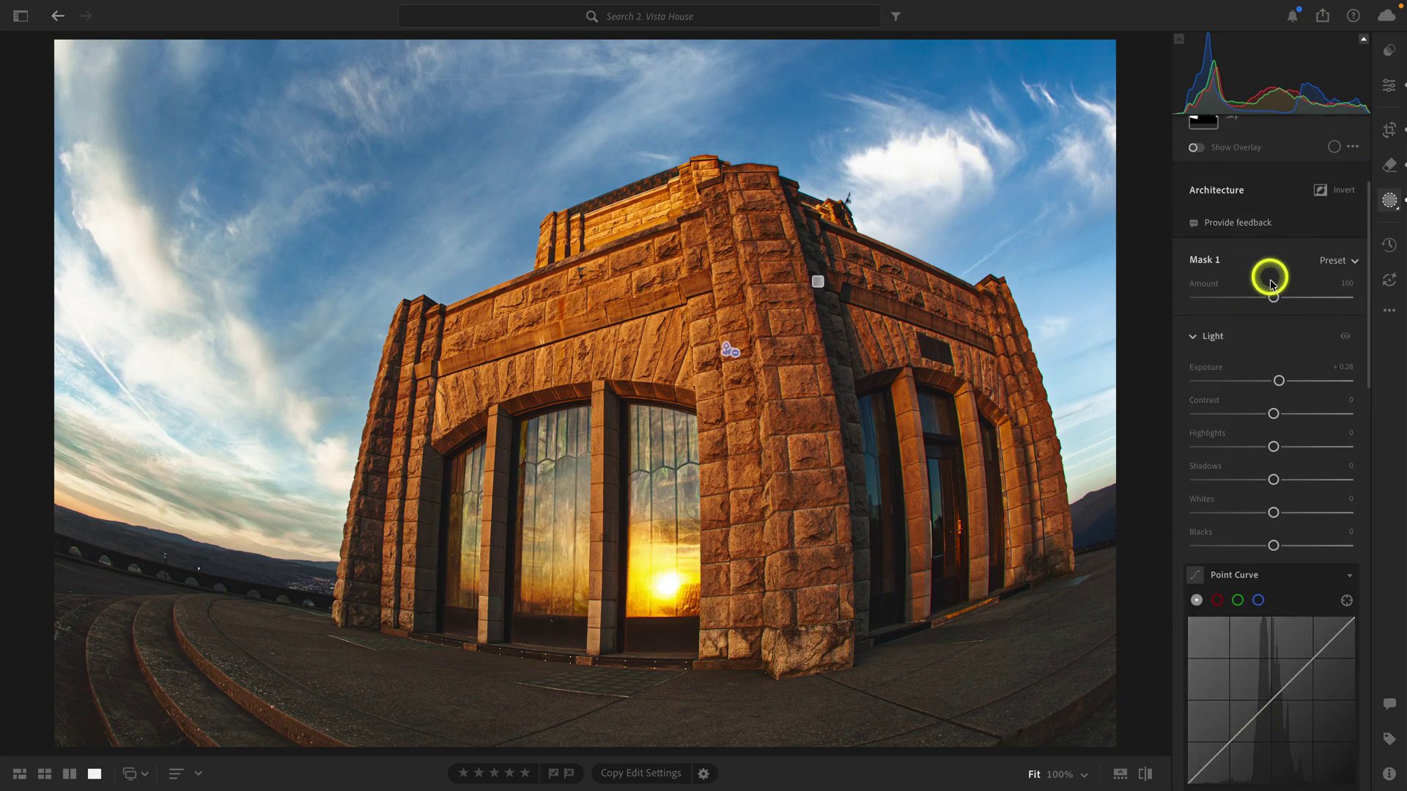
scroll(1269, 284, up, 3)
- Subtract a Luminance Range sampled from the white cloud, set to 44/86–100/100
click(1317, 271)
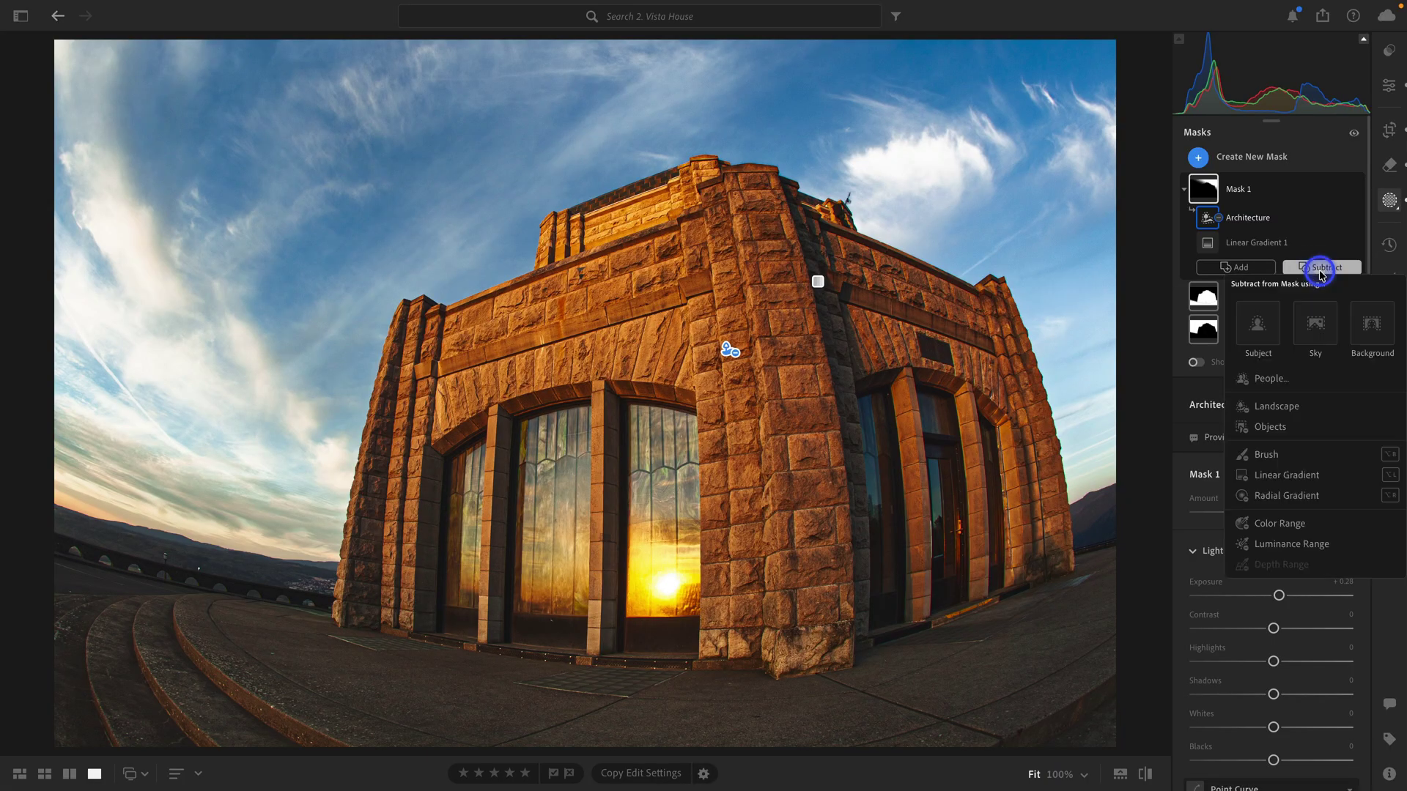
click(1324, 542)
click(911, 159)
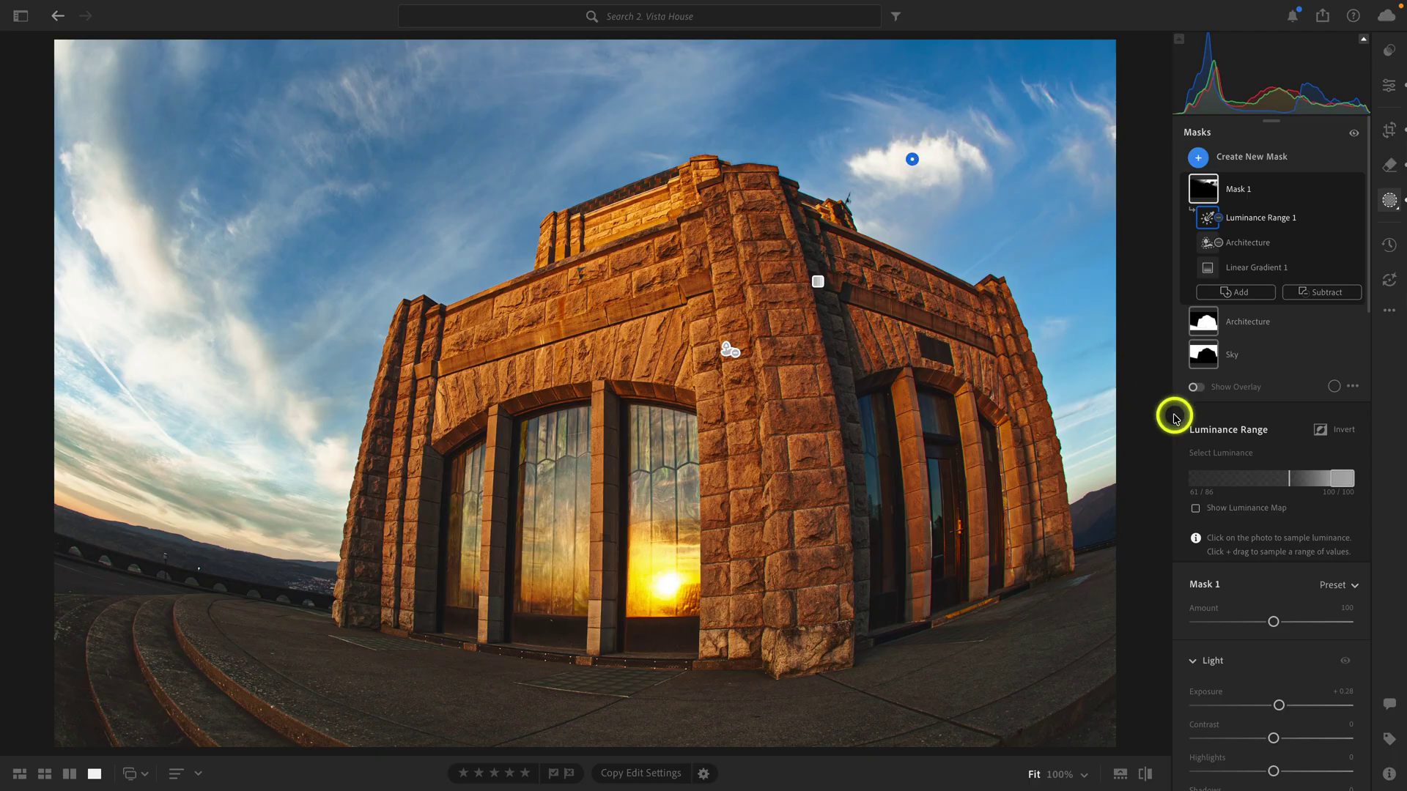
drag(1288, 476, 1274, 470)
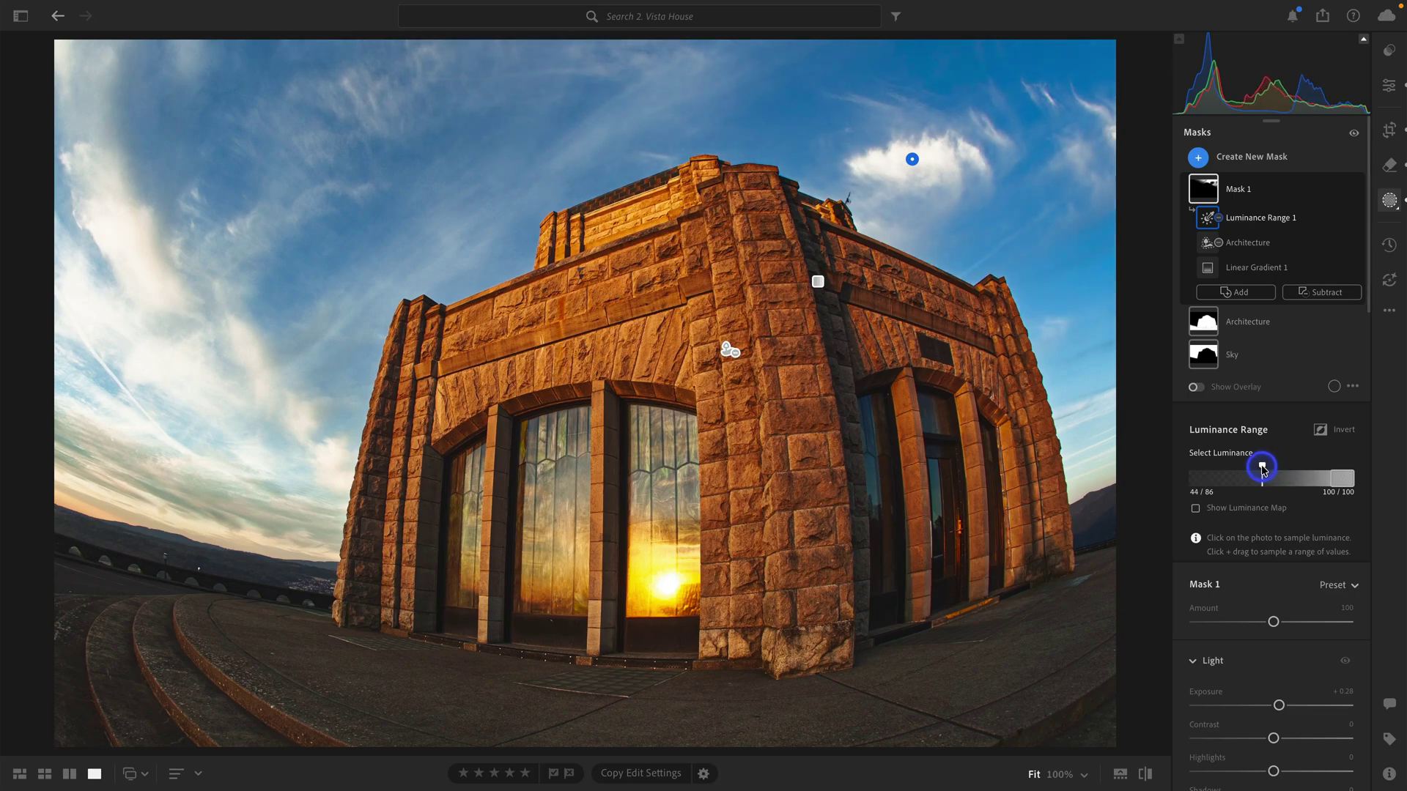
drag(1263, 471, 1306, 471)
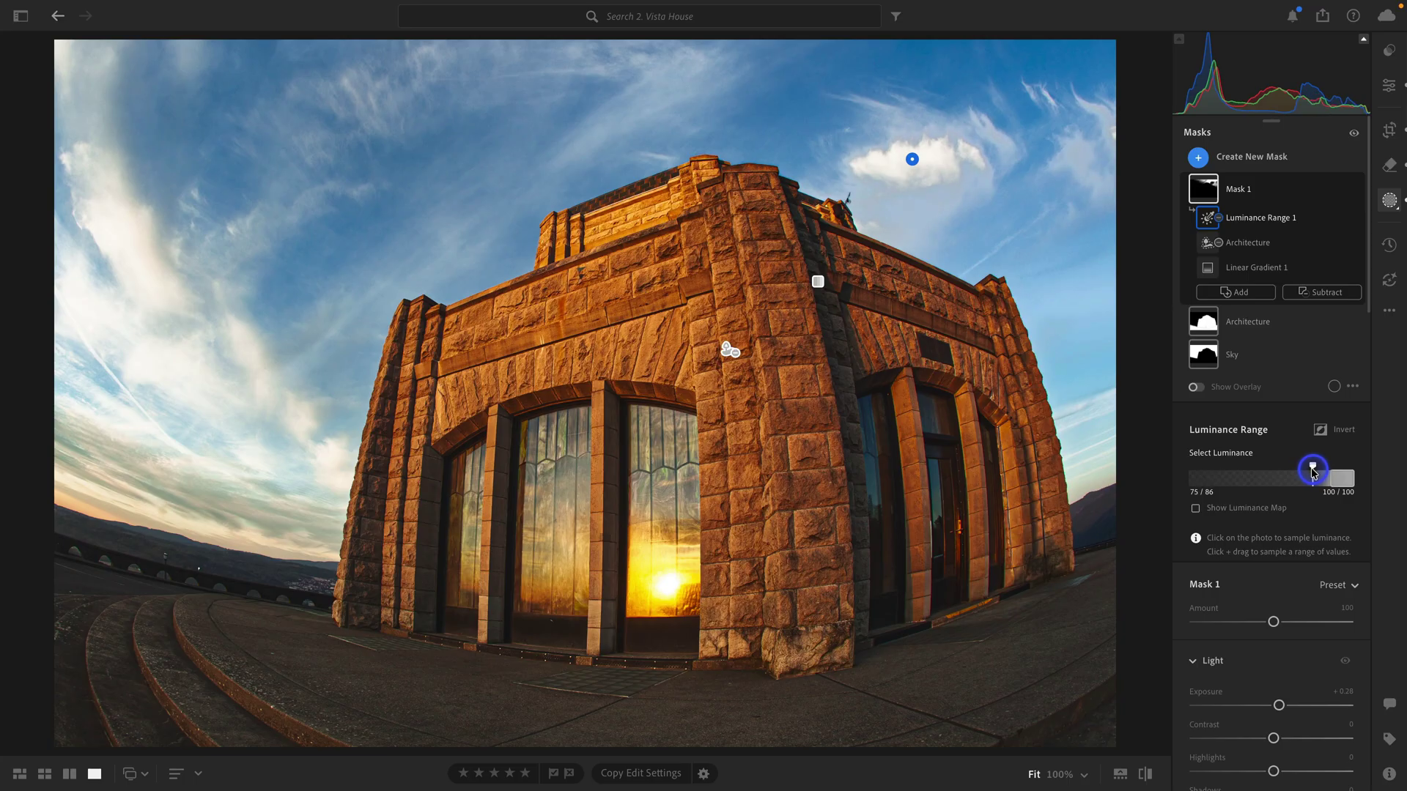
drag(1313, 472, 1282, 473)
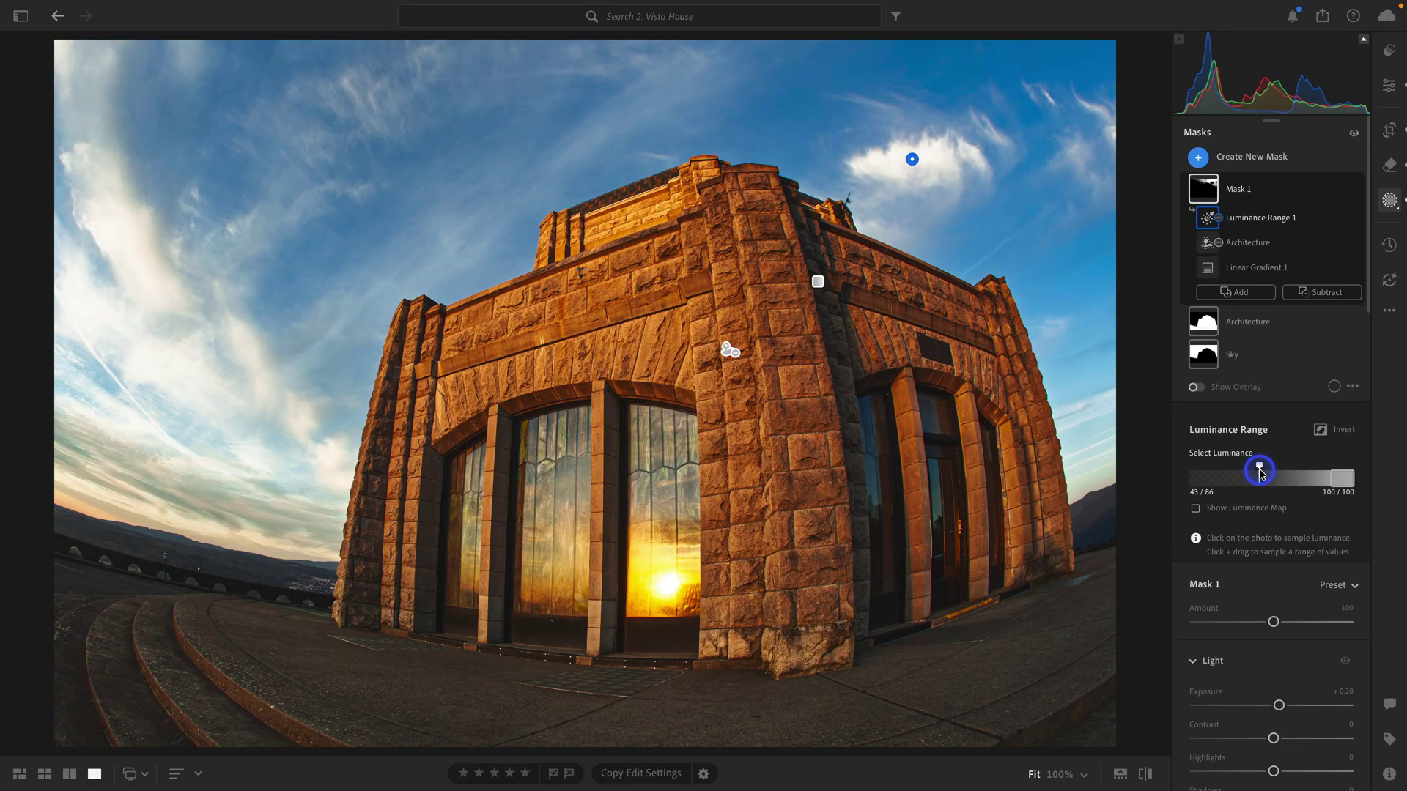
- Compare the masks on and off and rename Mask 1 to Sky blend
click(1358, 190)
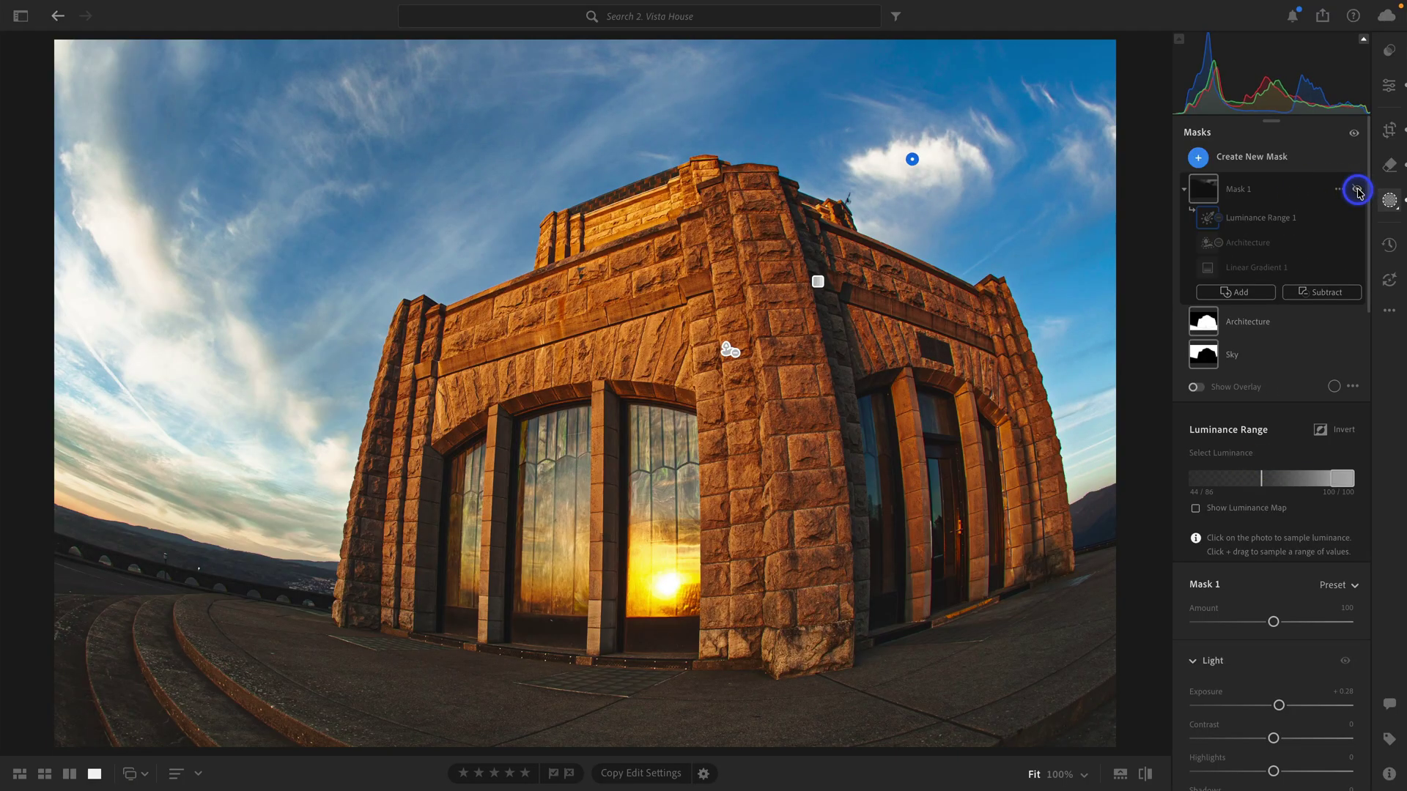
click(1357, 191)
click(1358, 189)
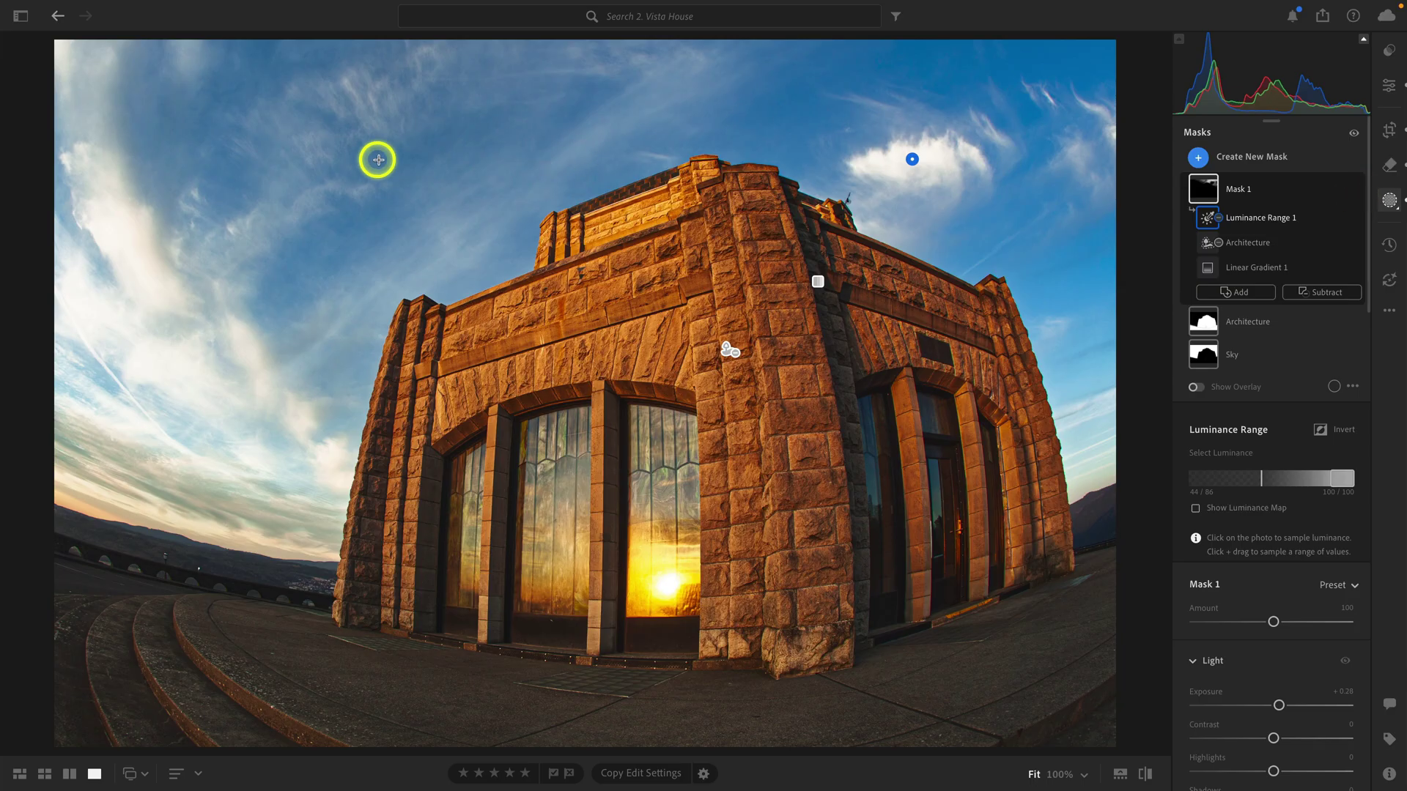
click(1357, 190)
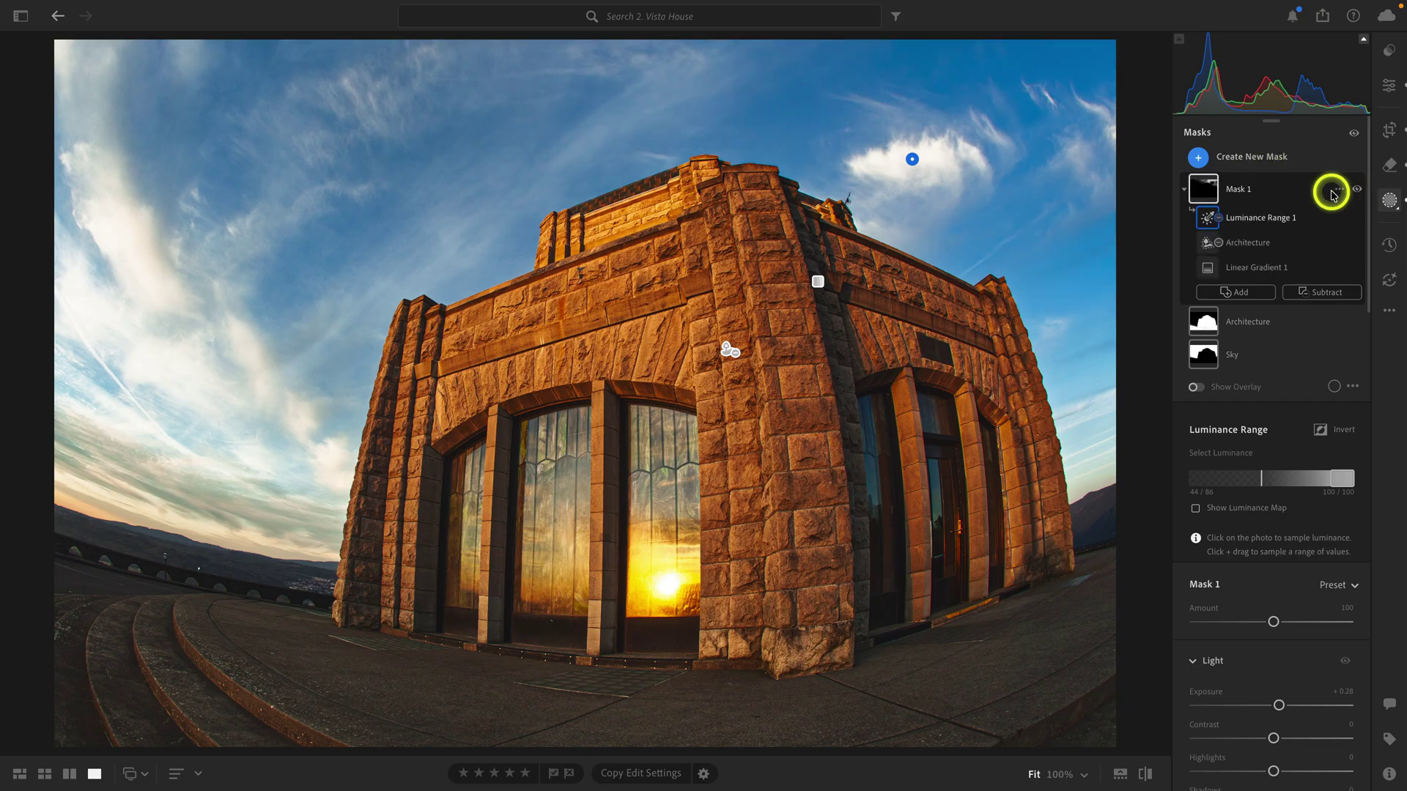
click(1336, 189)
click(1324, 204)
text(Sky blend)
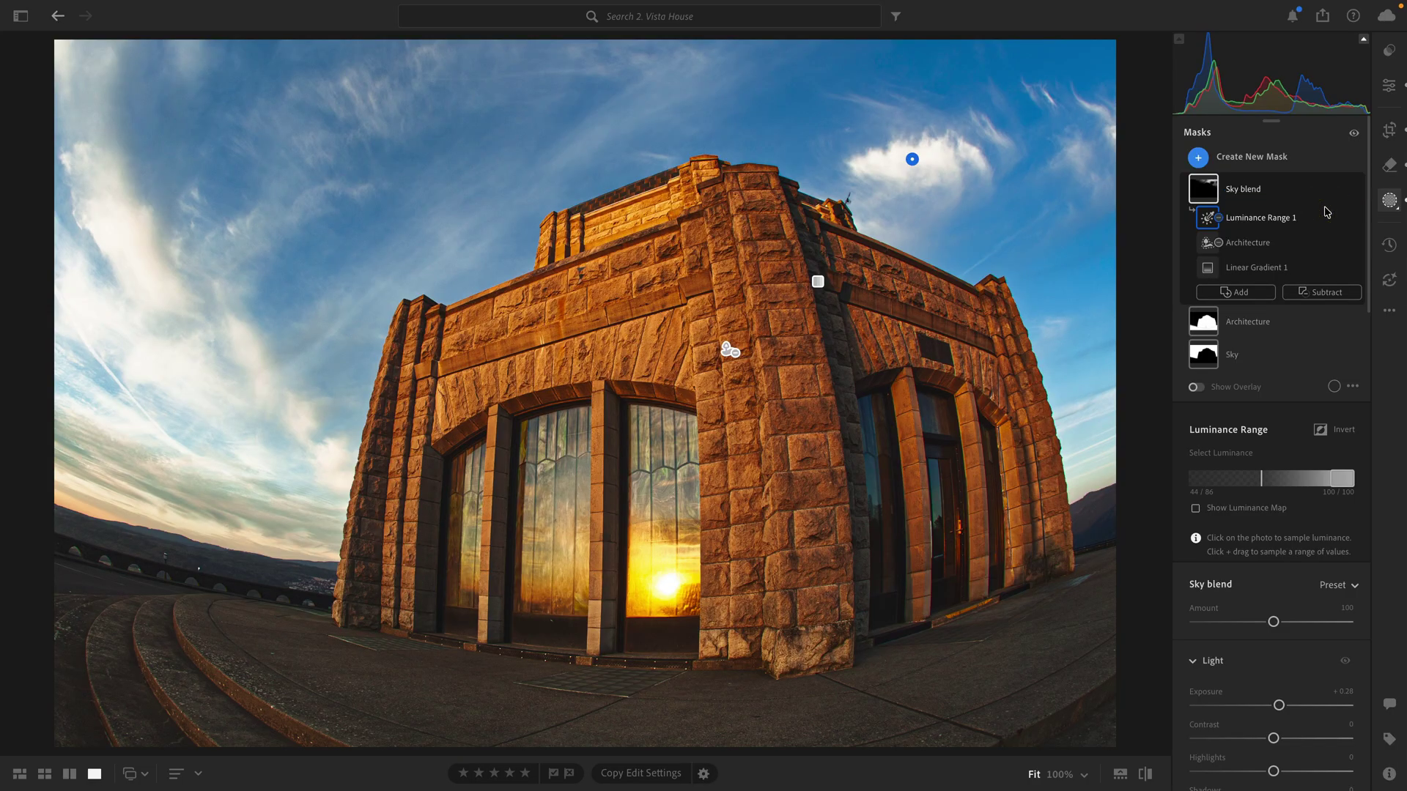
click(1353, 135)
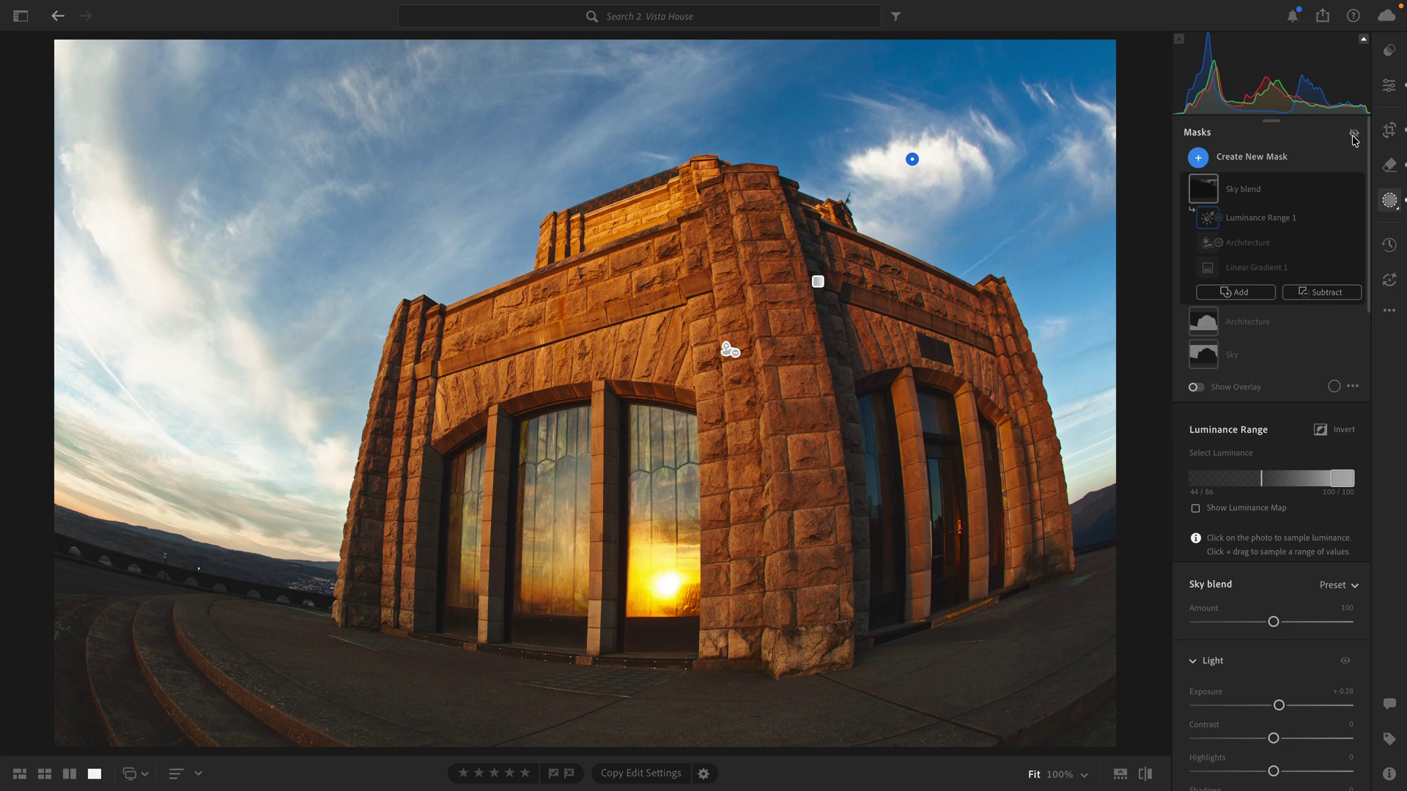
click(1352, 135)
click(1352, 138)
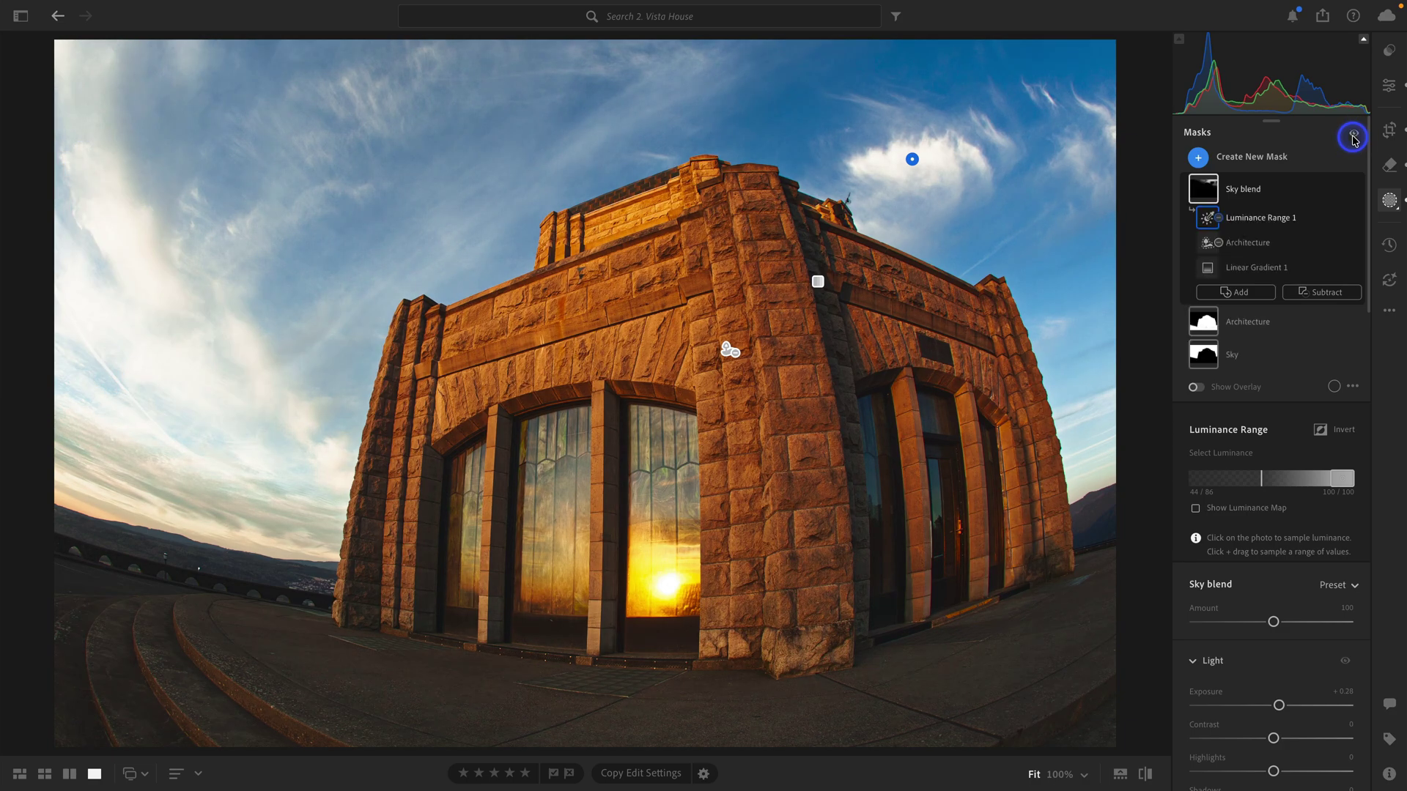
click(1264, 160)
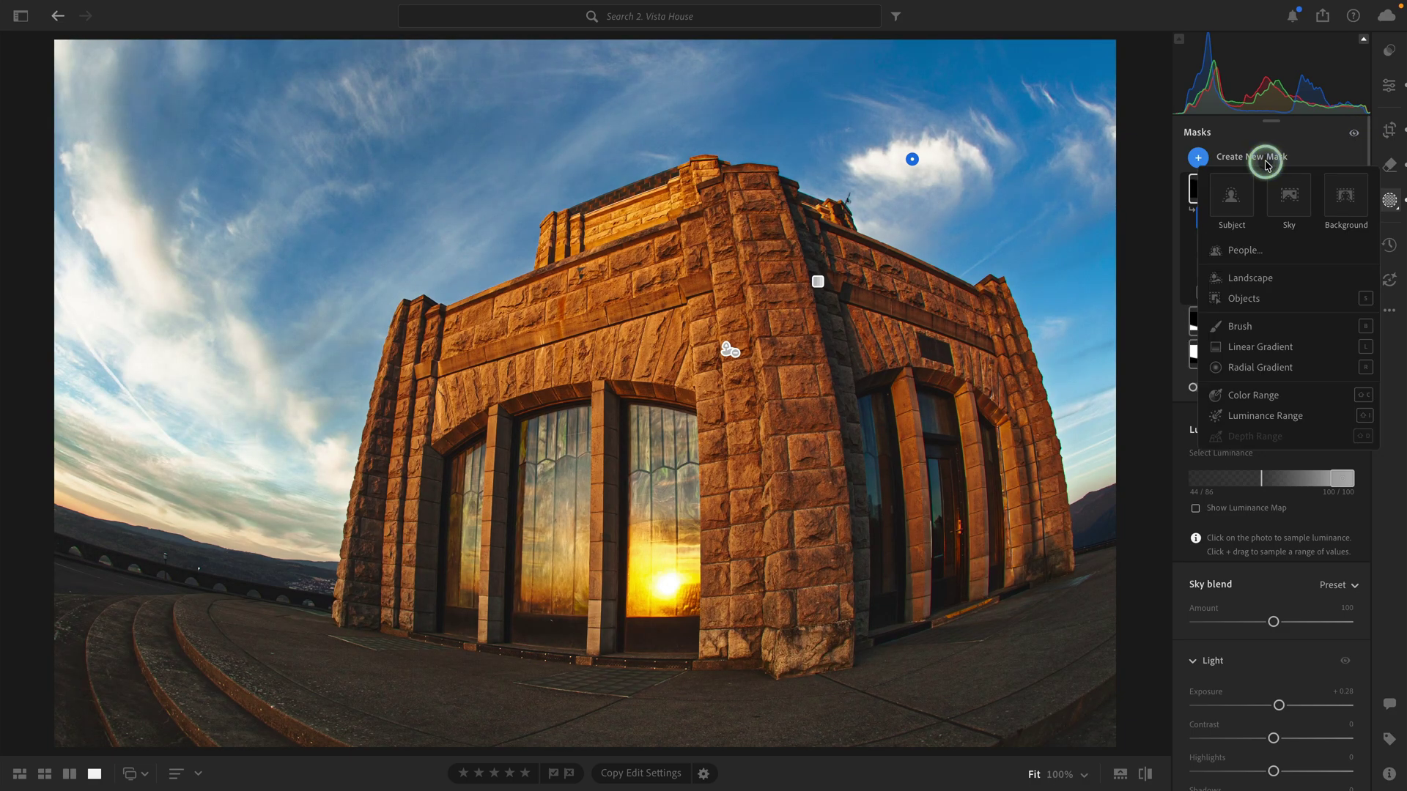
click(1243, 367)
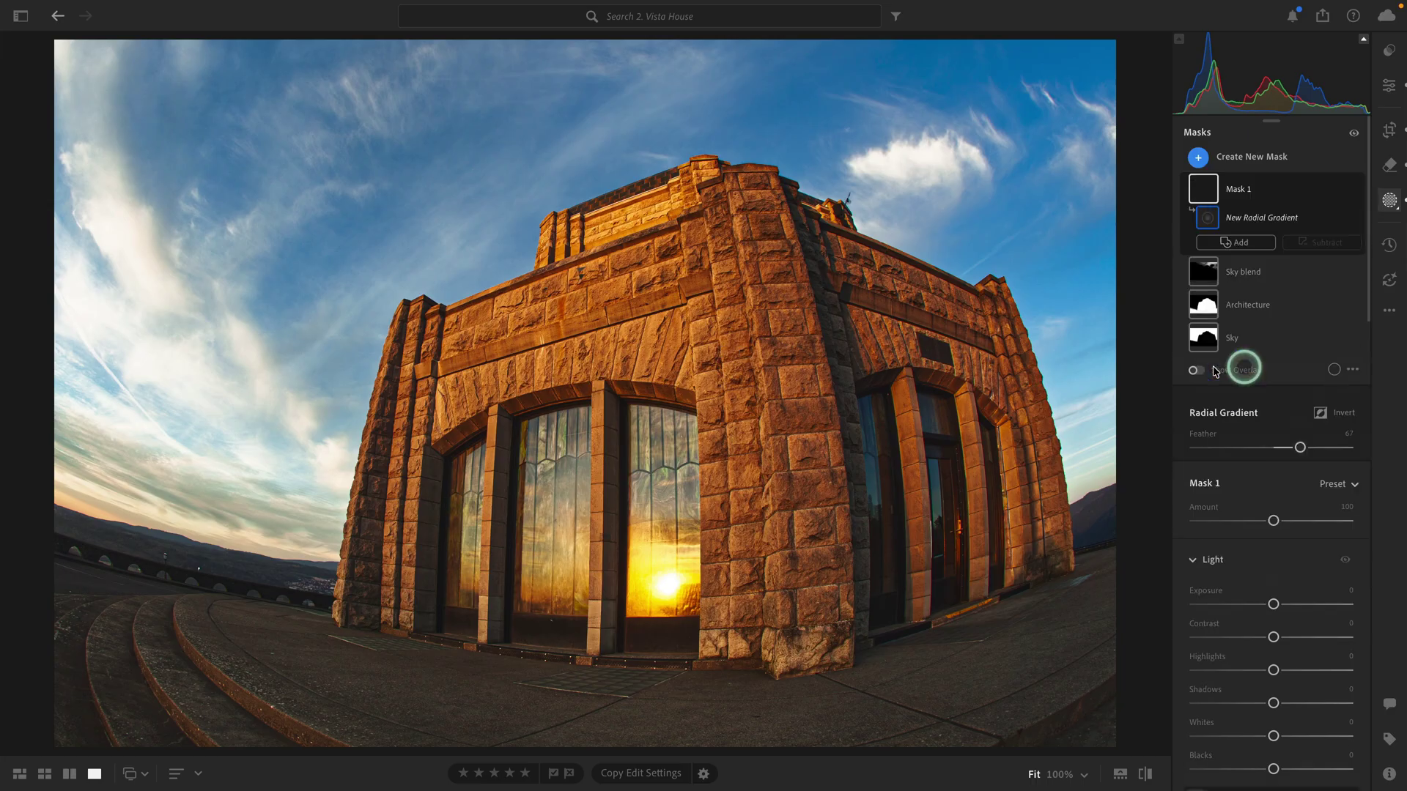
drag(748, 448, 226, 753)
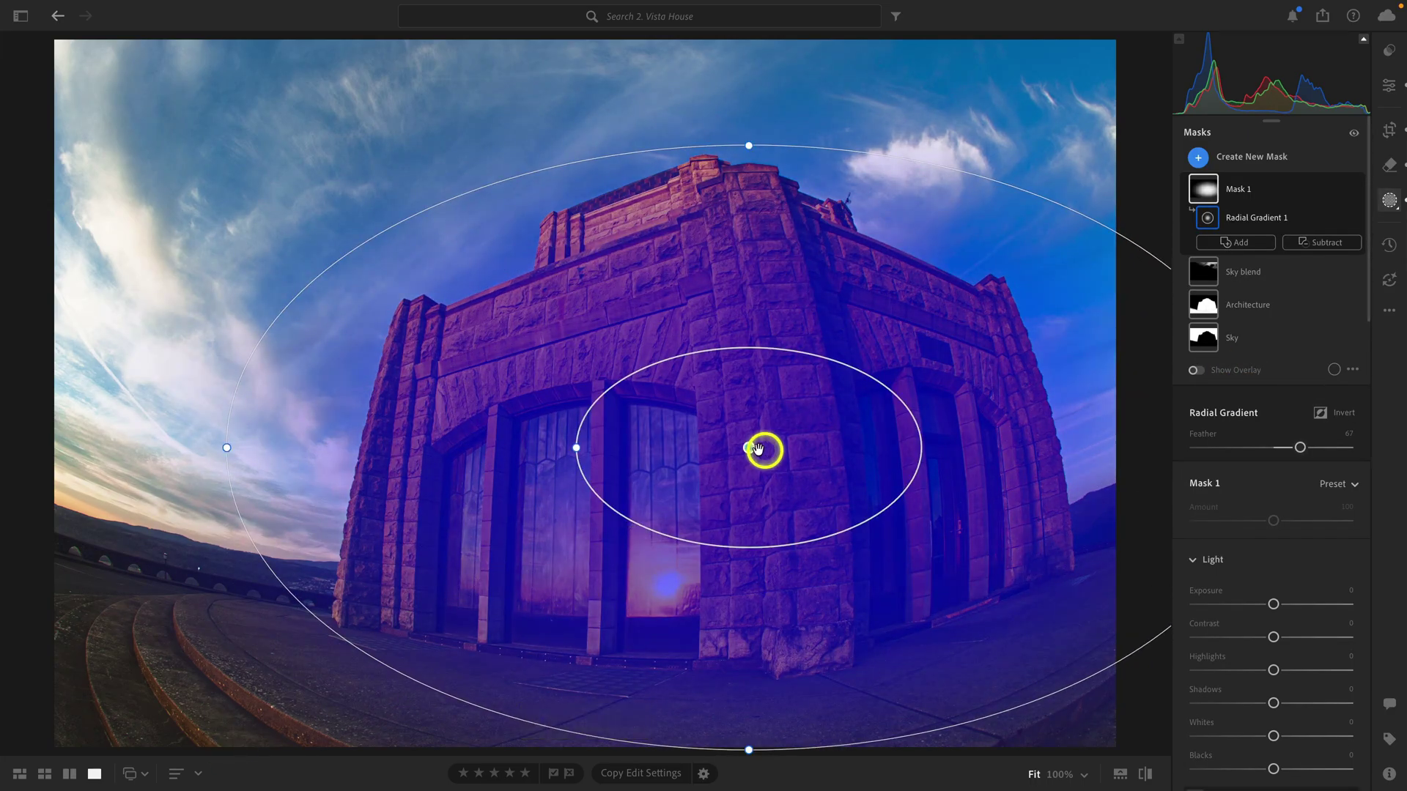
drag(749, 448, 711, 440)
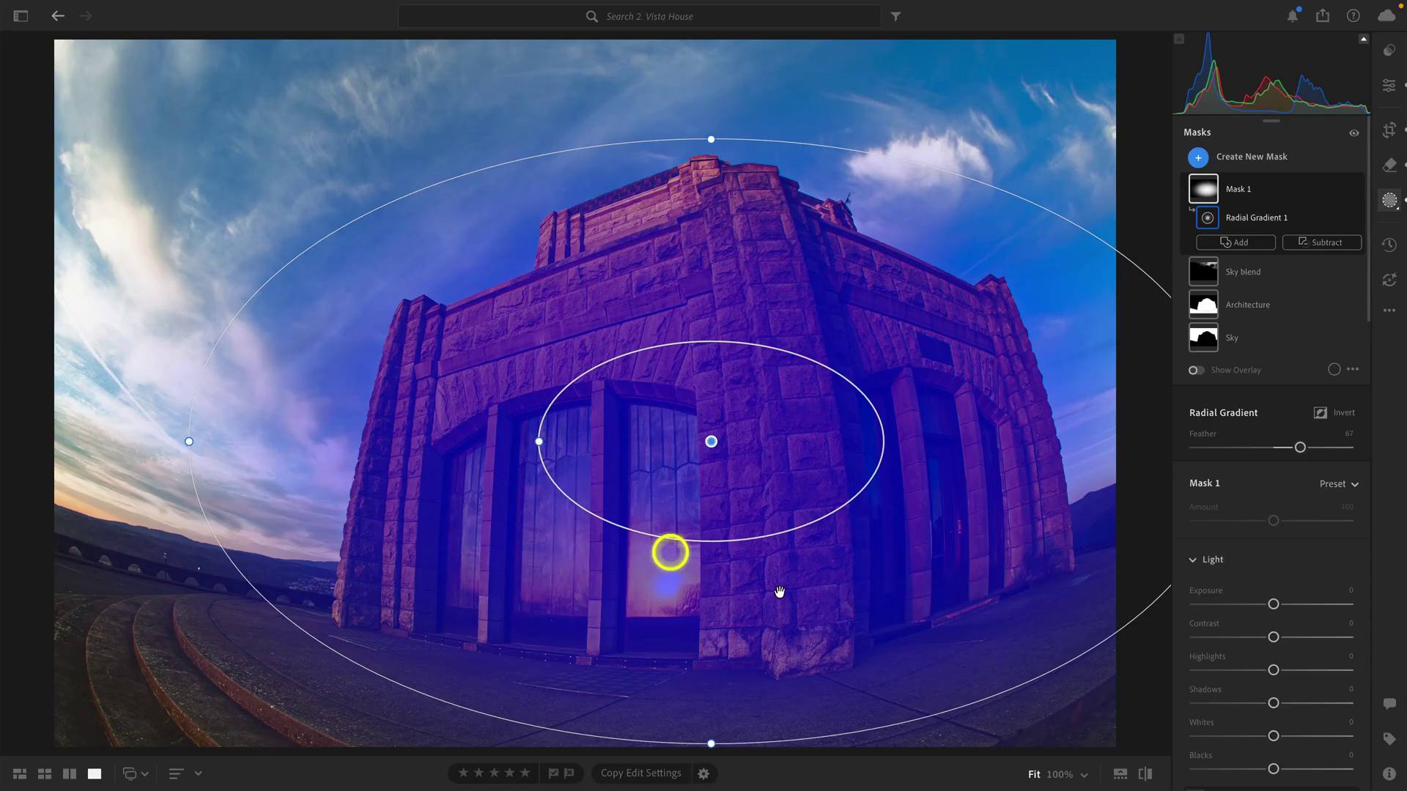
click(1343, 187)
click(1325, 197)
text(Custom vignettett)
key(Return)
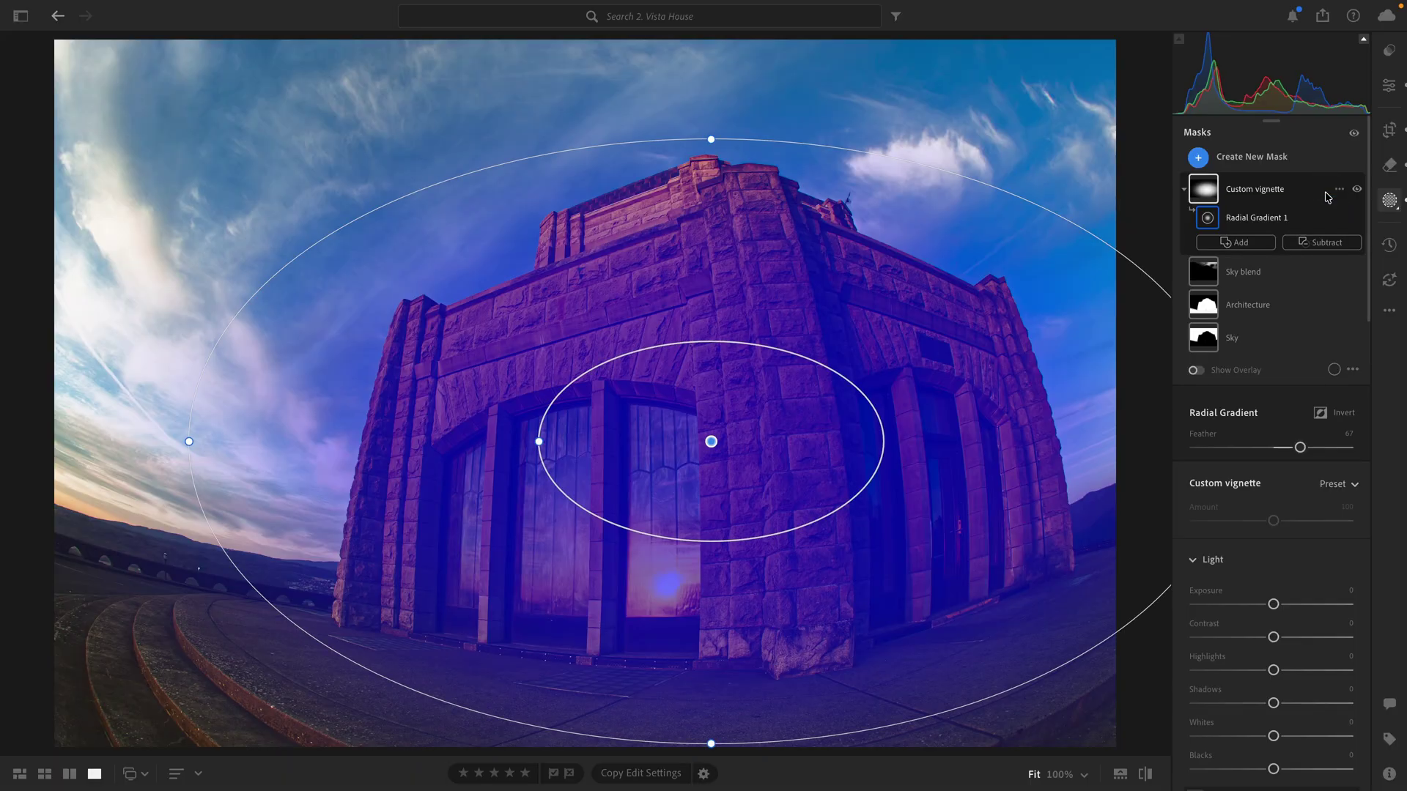
click(1338, 413)
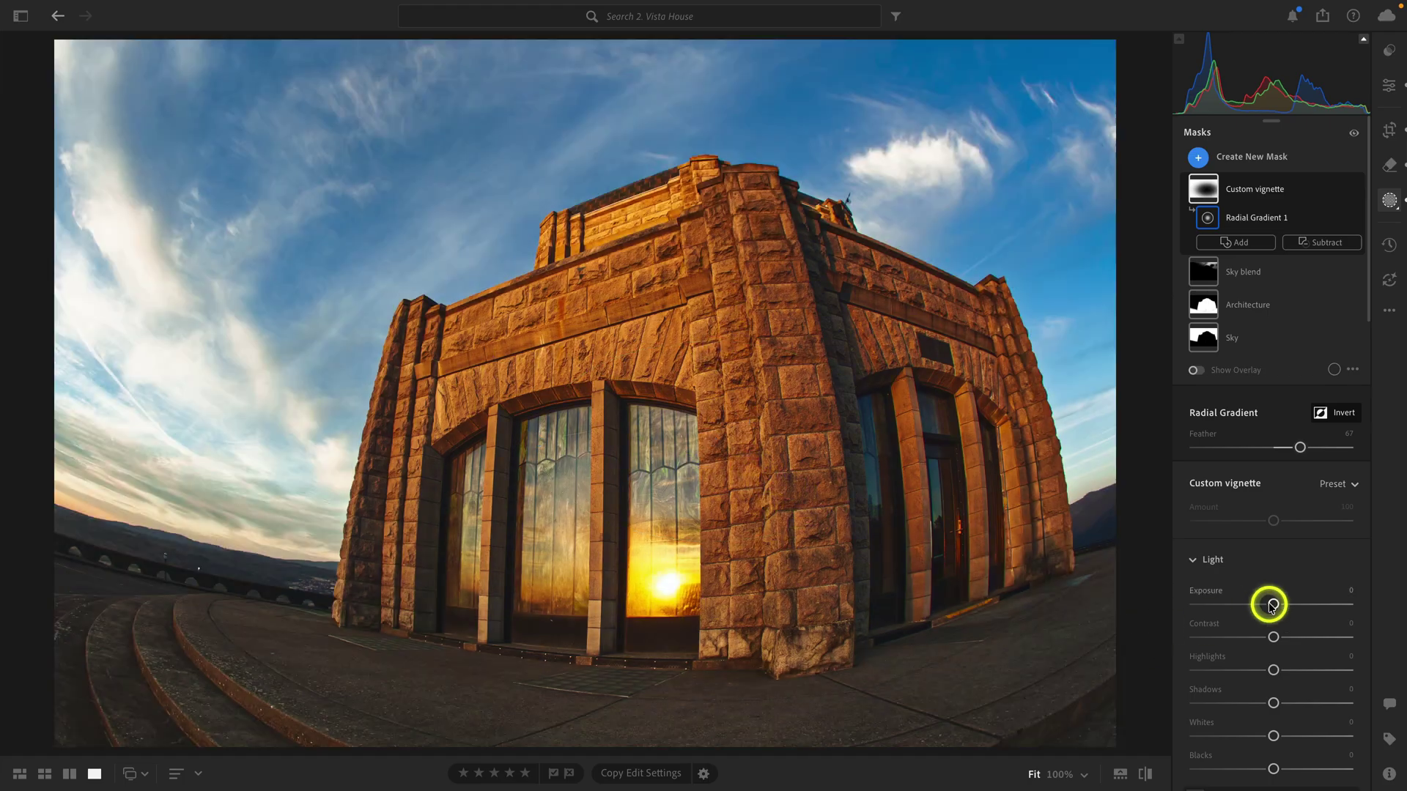
drag(1273, 604, 1266, 604)
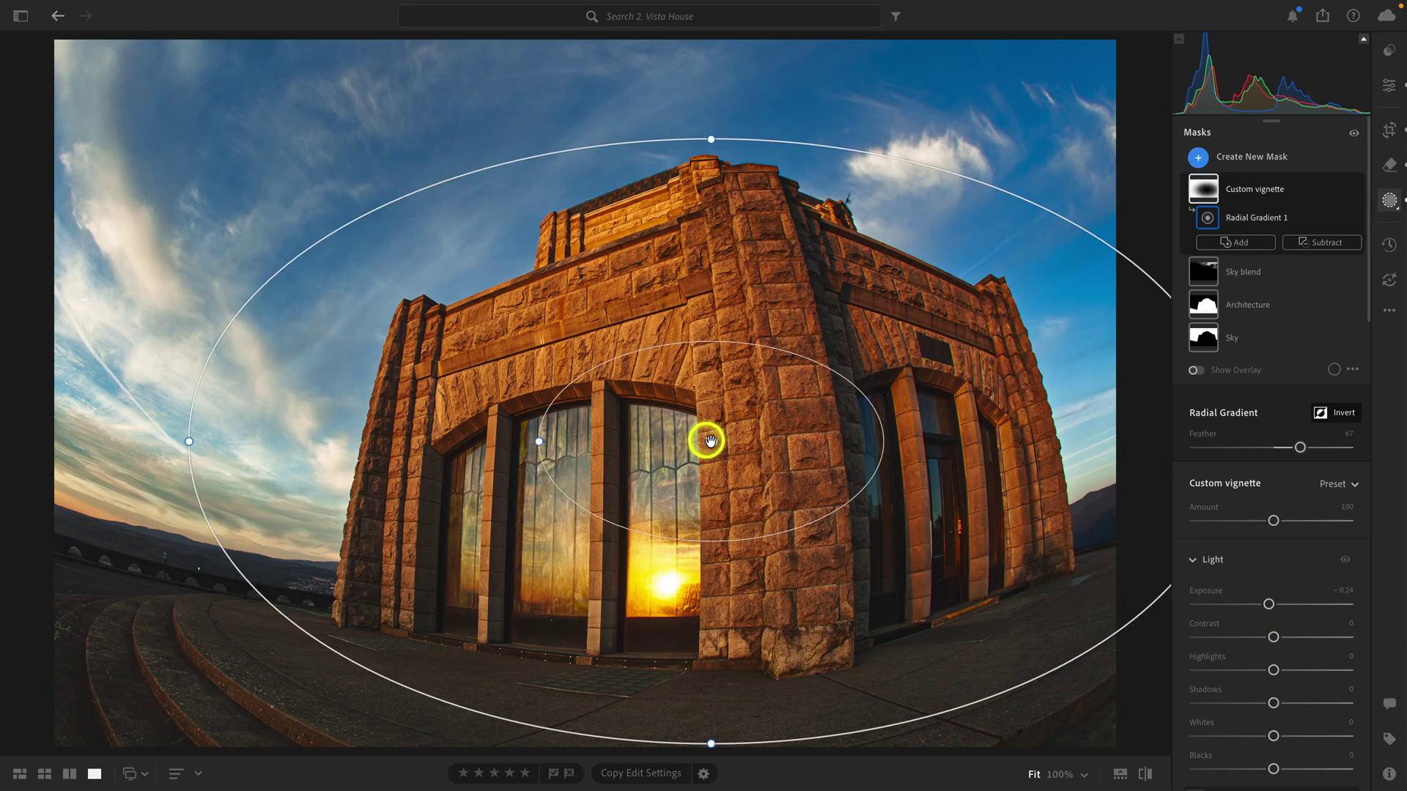
drag(706, 439, 825, 377)
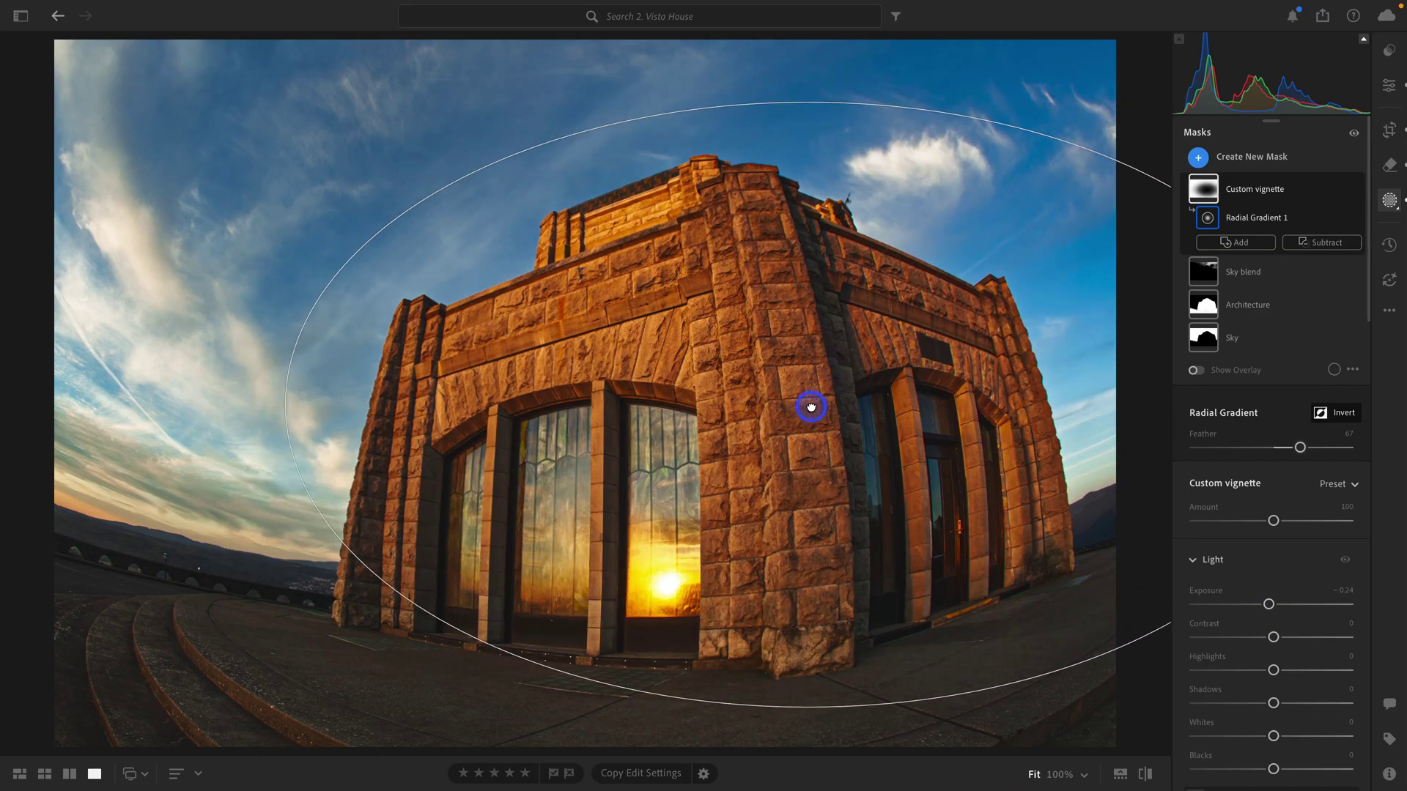
drag(810, 408, 802, 408)
drag(800, 104, 801, 49)
drag(802, 409, 818, 402)
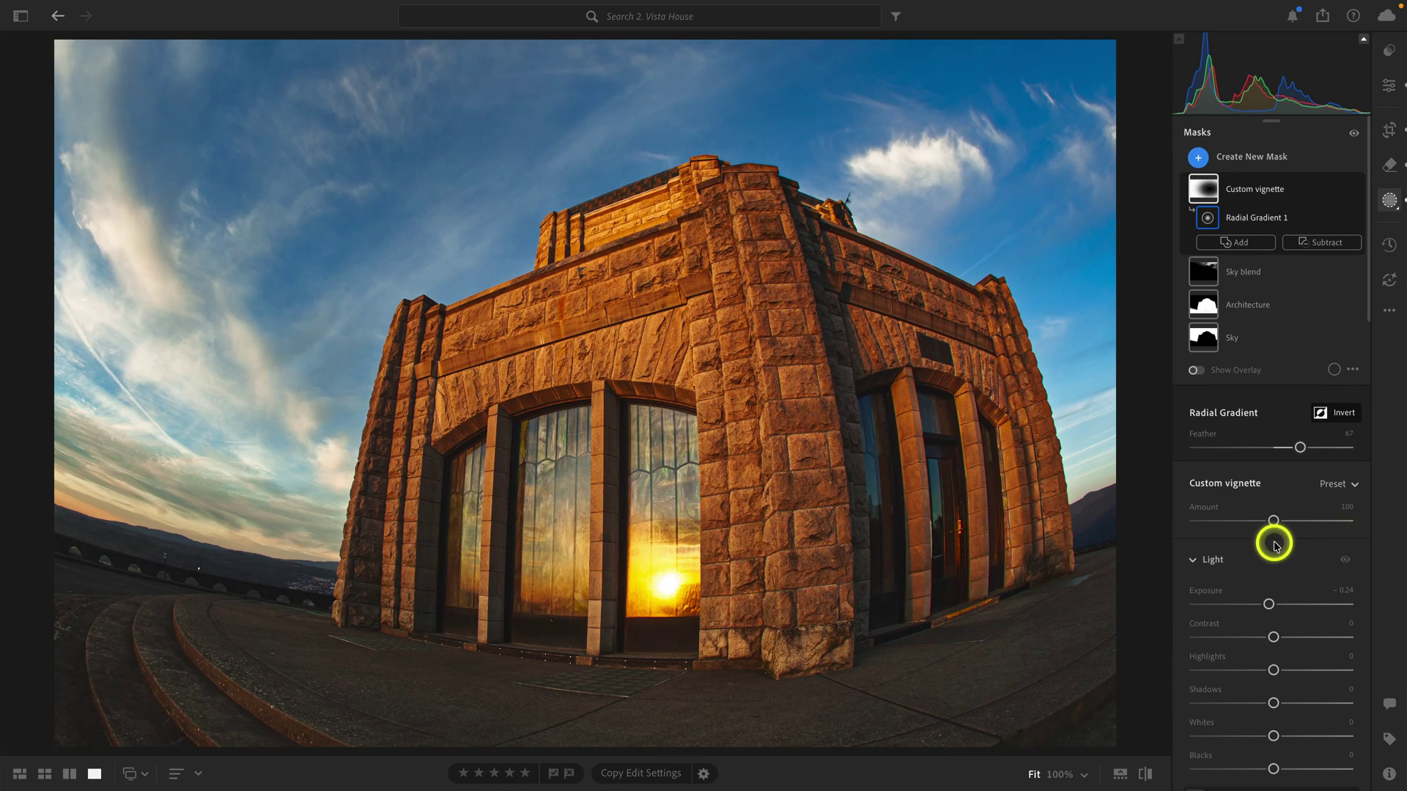
click(1358, 189)
click(1359, 190)
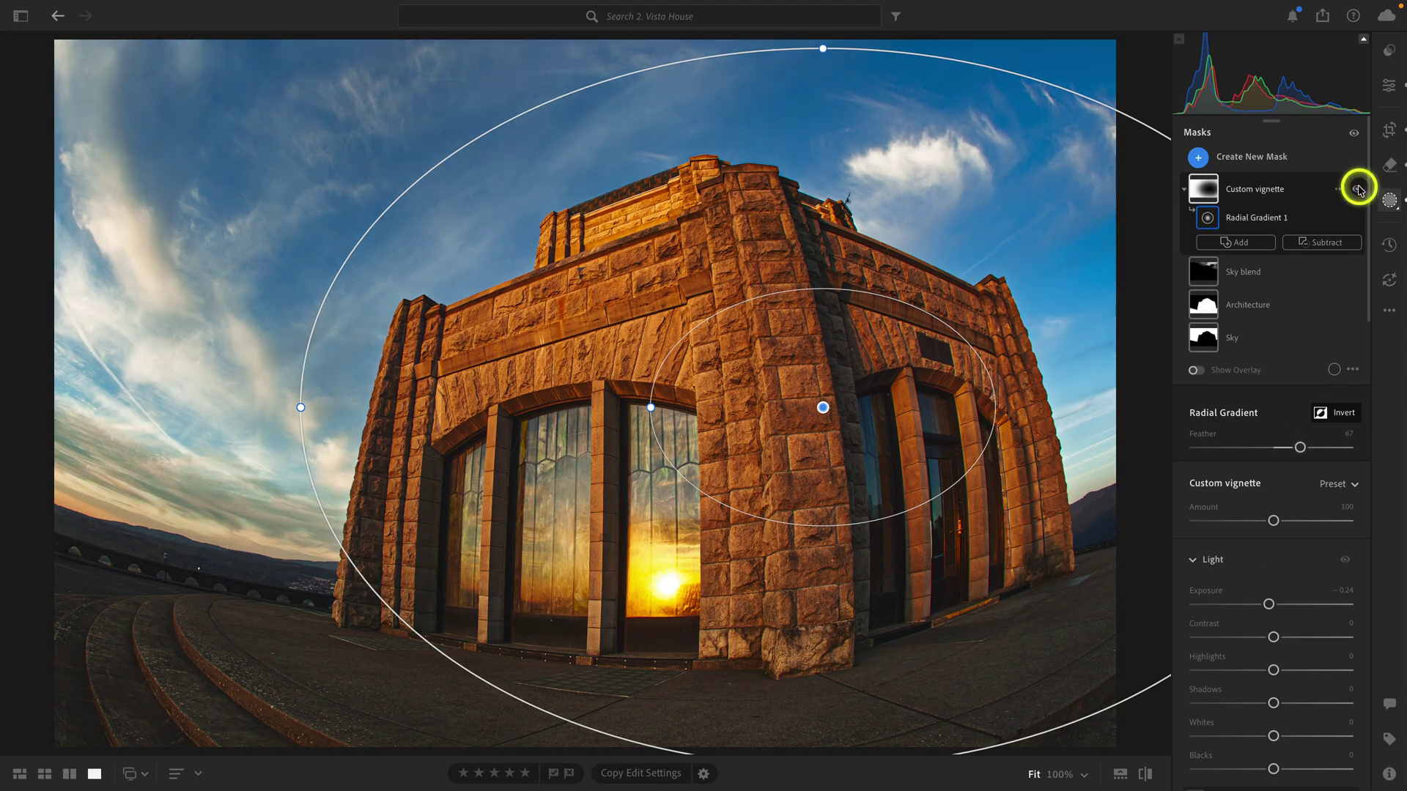
click(1356, 190)
click(1352, 190)
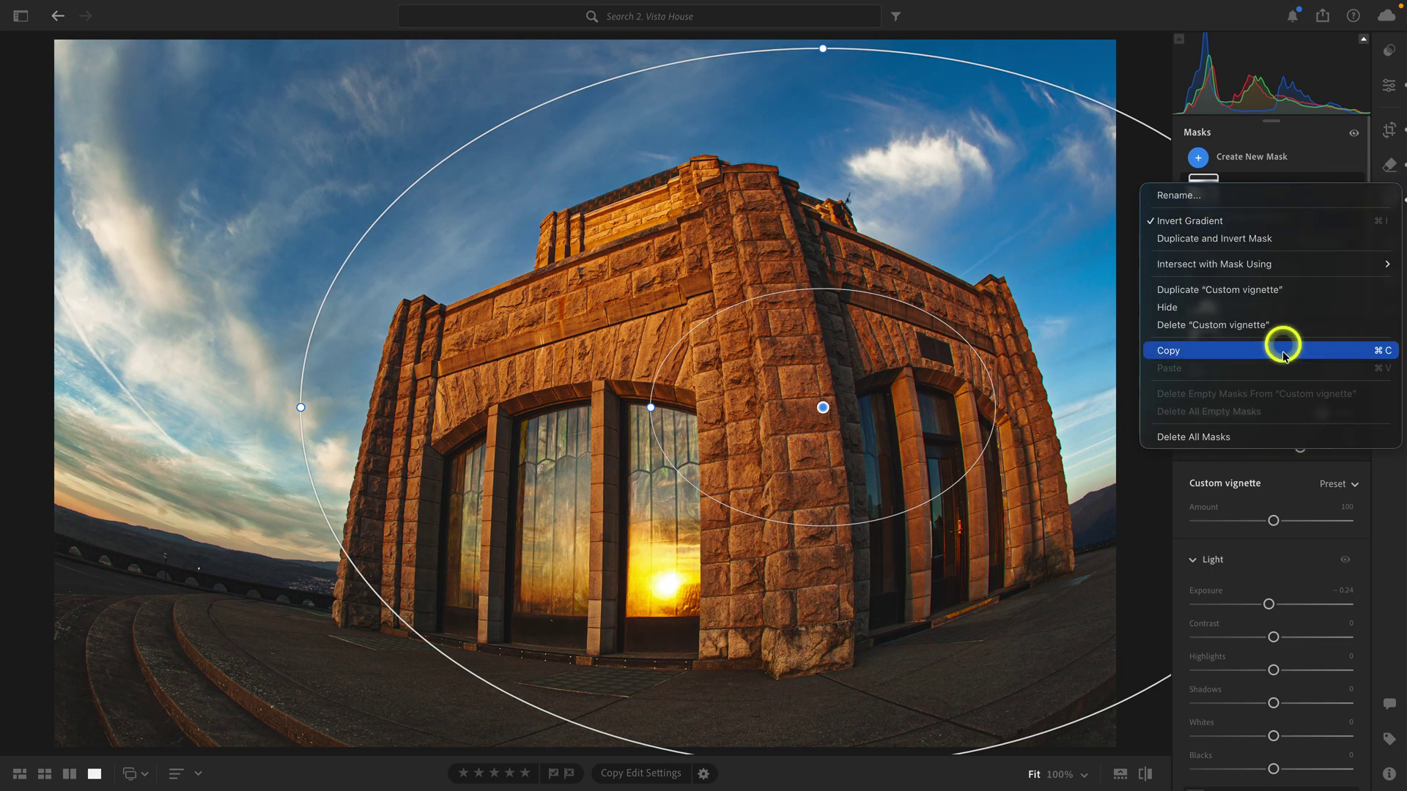
click(1237, 325)
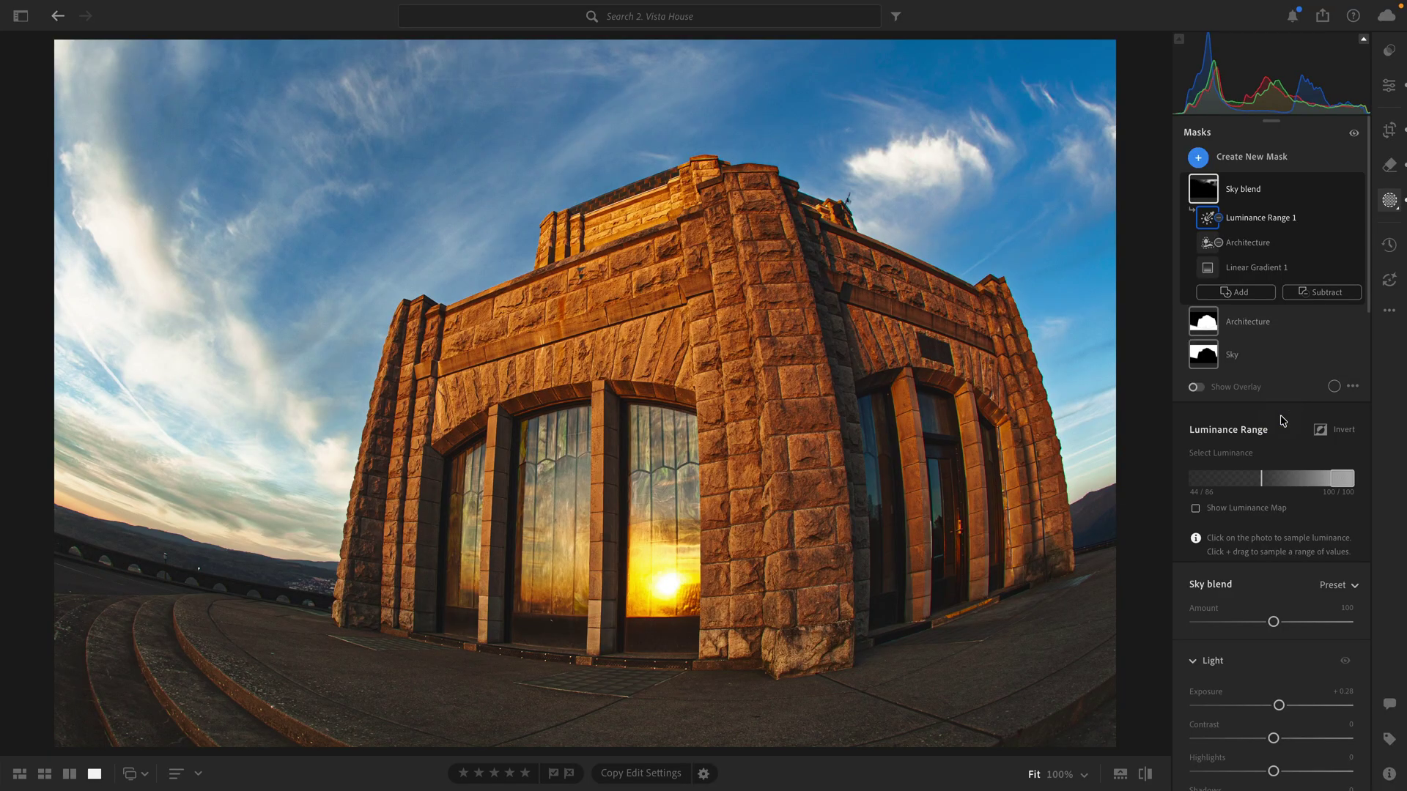
- Leave masking for the global Edit panel with its Effects and Grain settings
click(1387, 88)
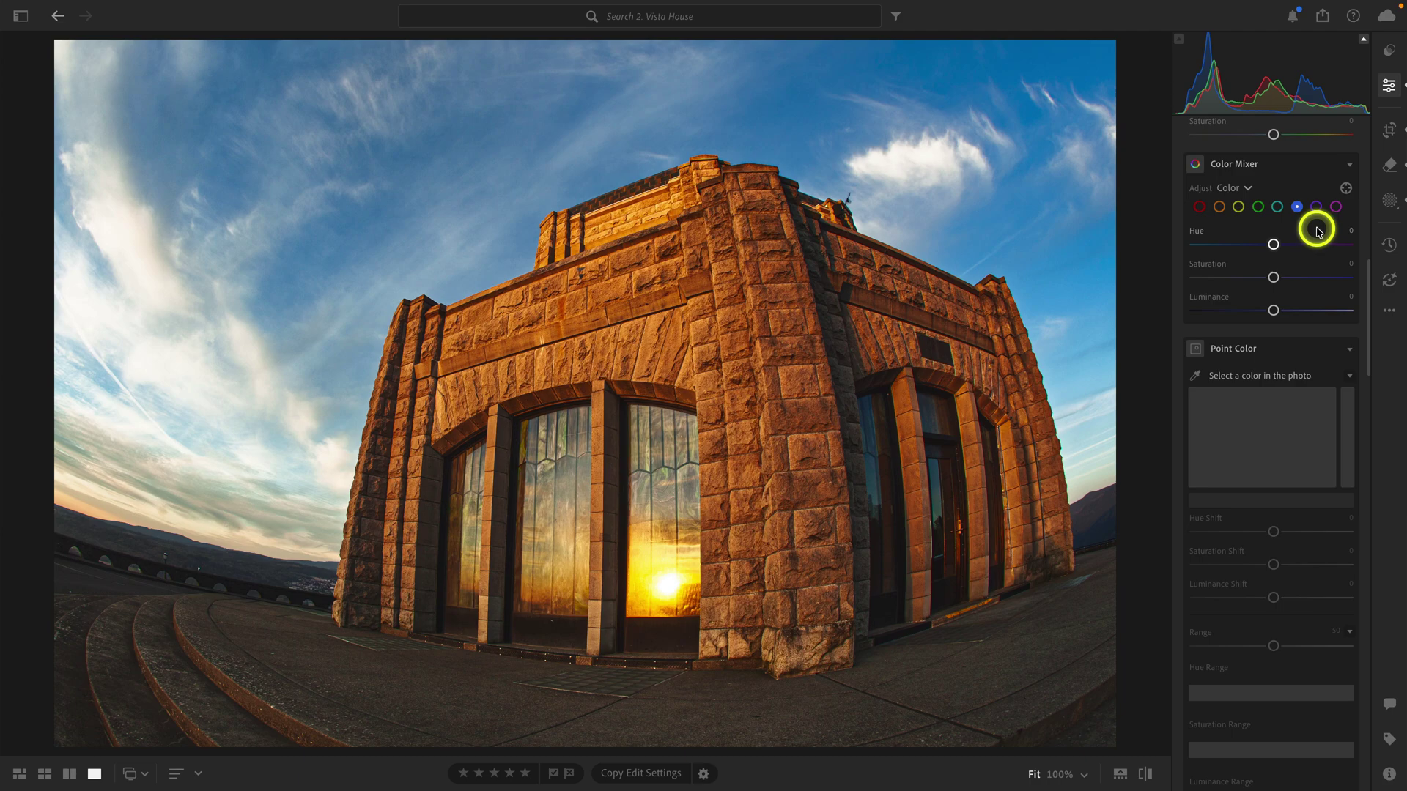
scroll(1317, 229, up, 3)
scroll(1317, 230, up, 3)
scroll(1317, 230, up, 2)
scroll(1317, 230, up, 3)
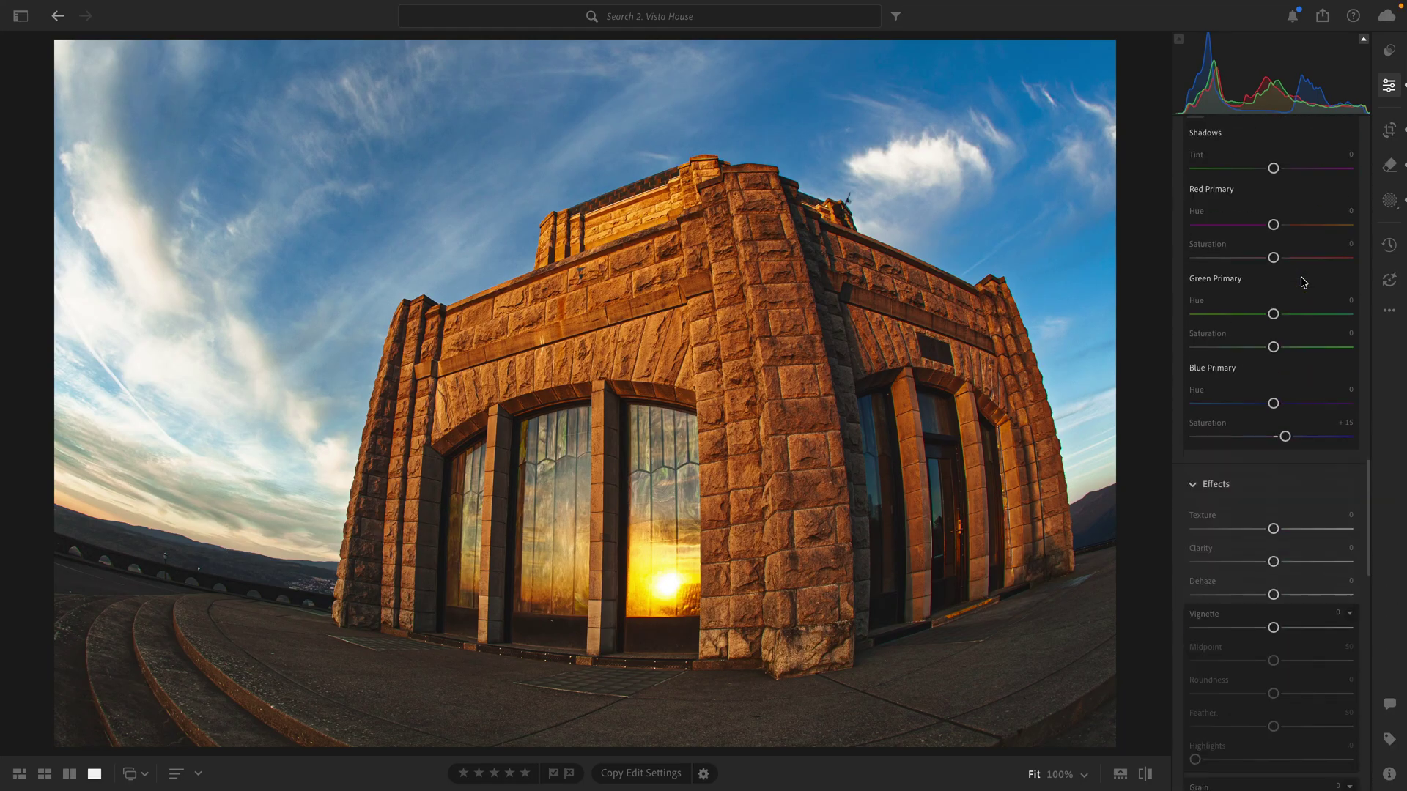
scroll(1301, 282, down, 1)
scroll(1302, 282, down, 1)
scroll(1302, 281, down, 1)
scroll(1301, 282, down, 3)
scroll(1301, 281, down, 1)
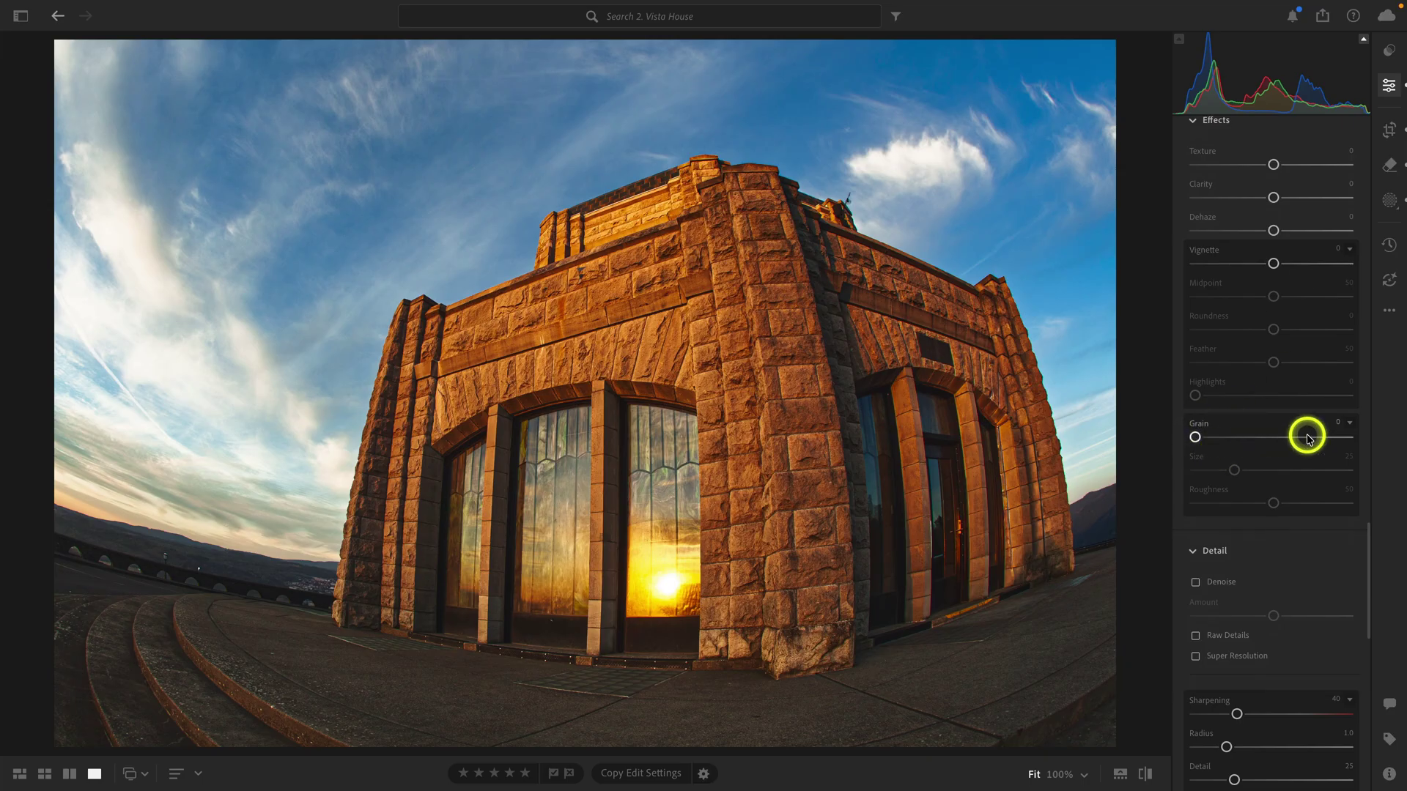
- Set Grain amount to 100 and Size to 100, inspecting the sky at 100% zoom
click(1350, 423)
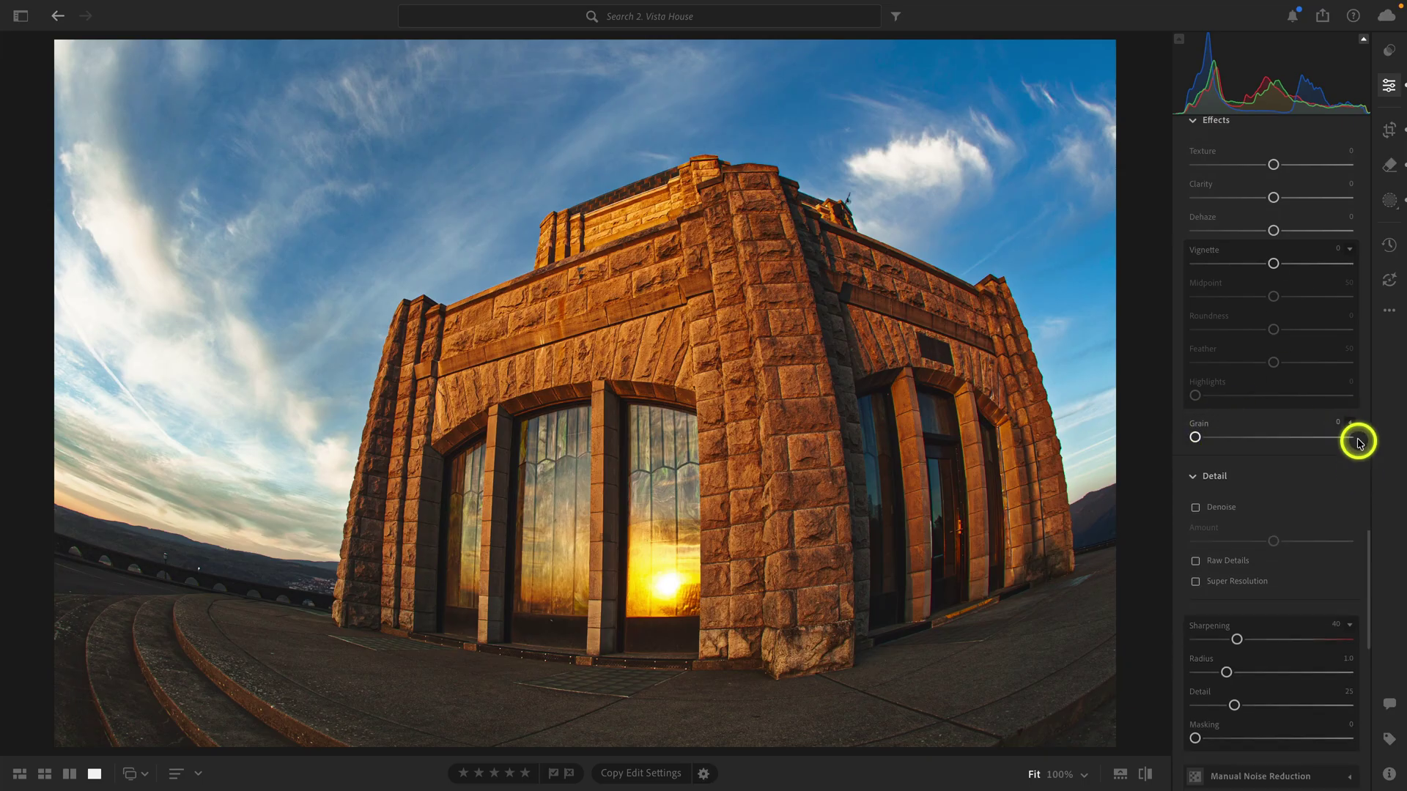
click(1350, 426)
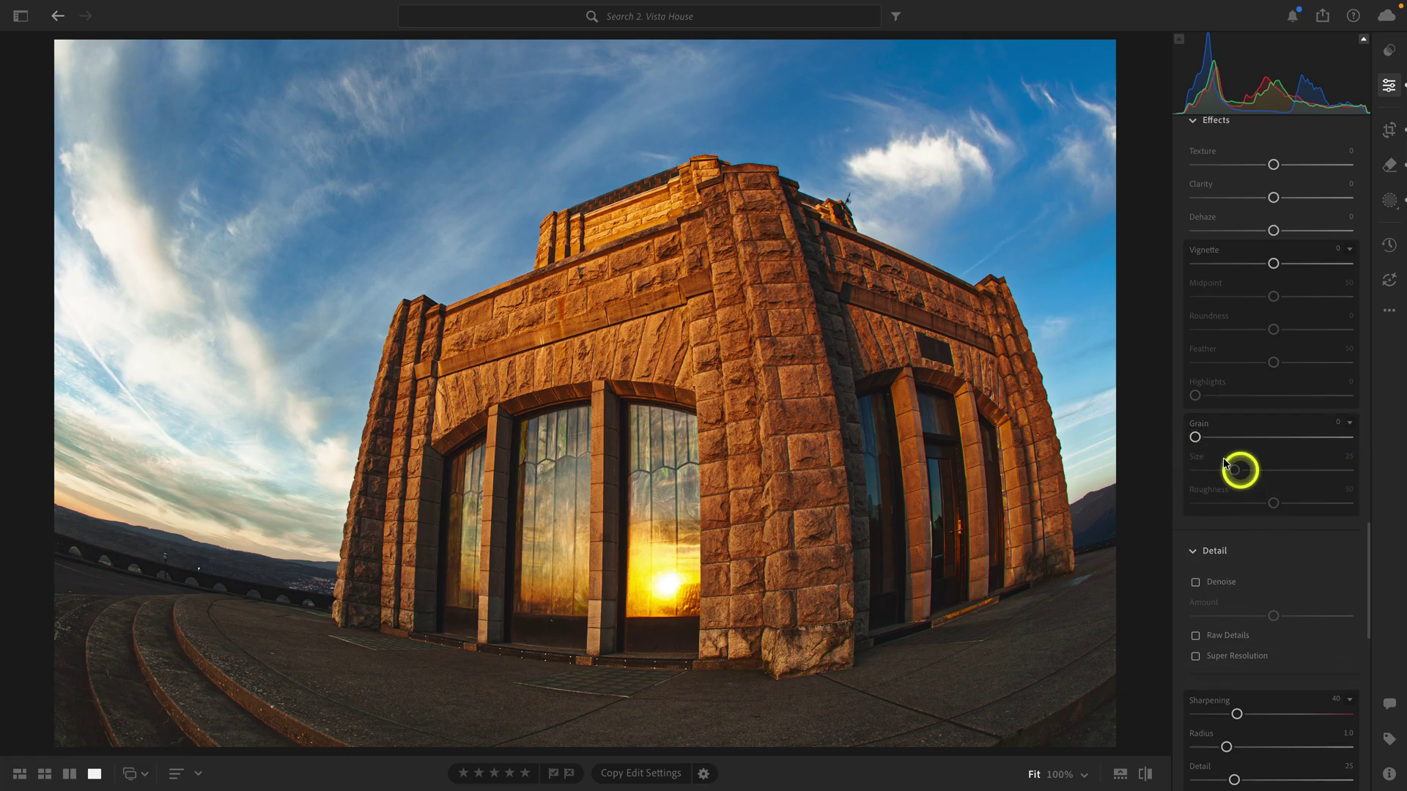
mouse_move(1198, 437)
mouse_down()
mouse_move(1375, 440)
mouse_move(1358, 449)
mouse_up()
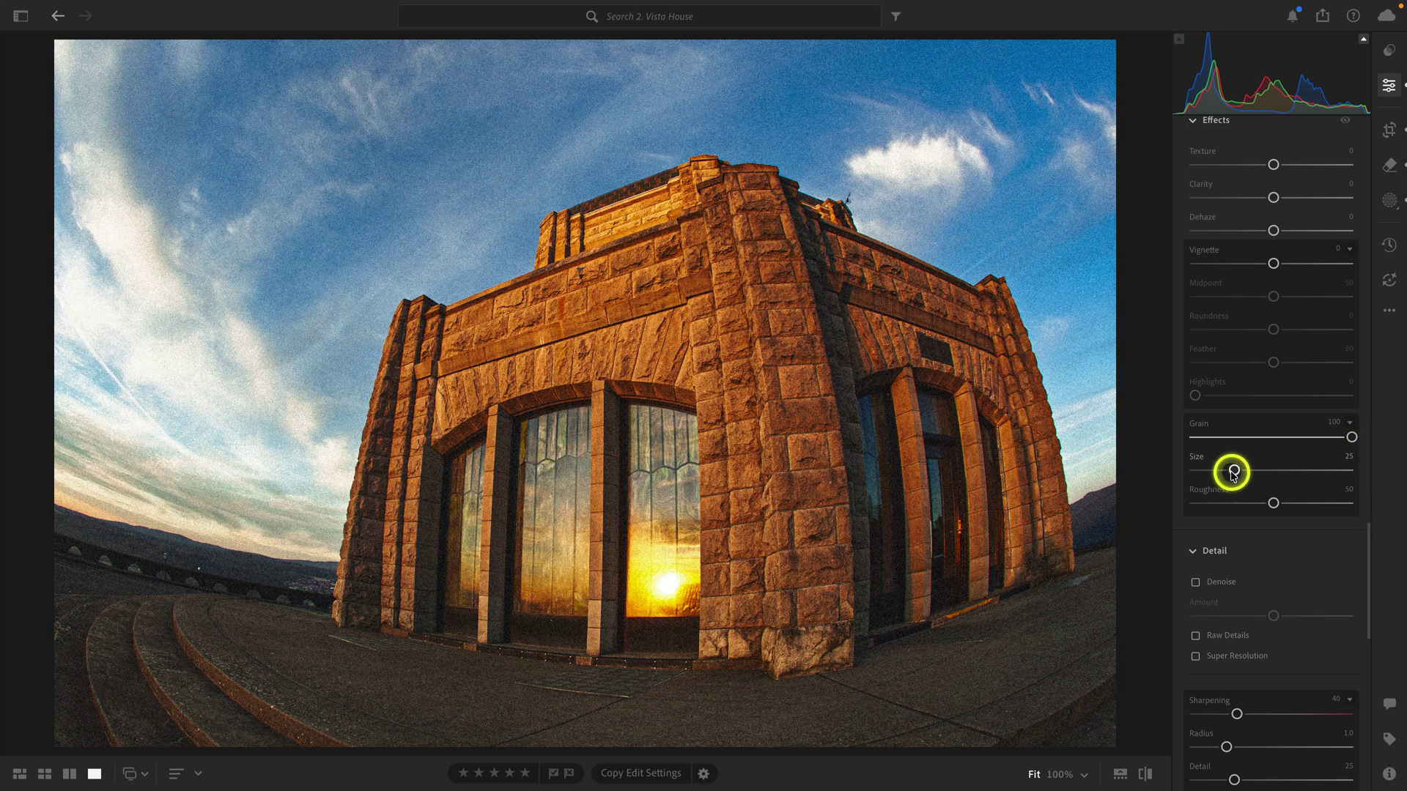
click(910, 211)
drag(911, 210, 799, 335)
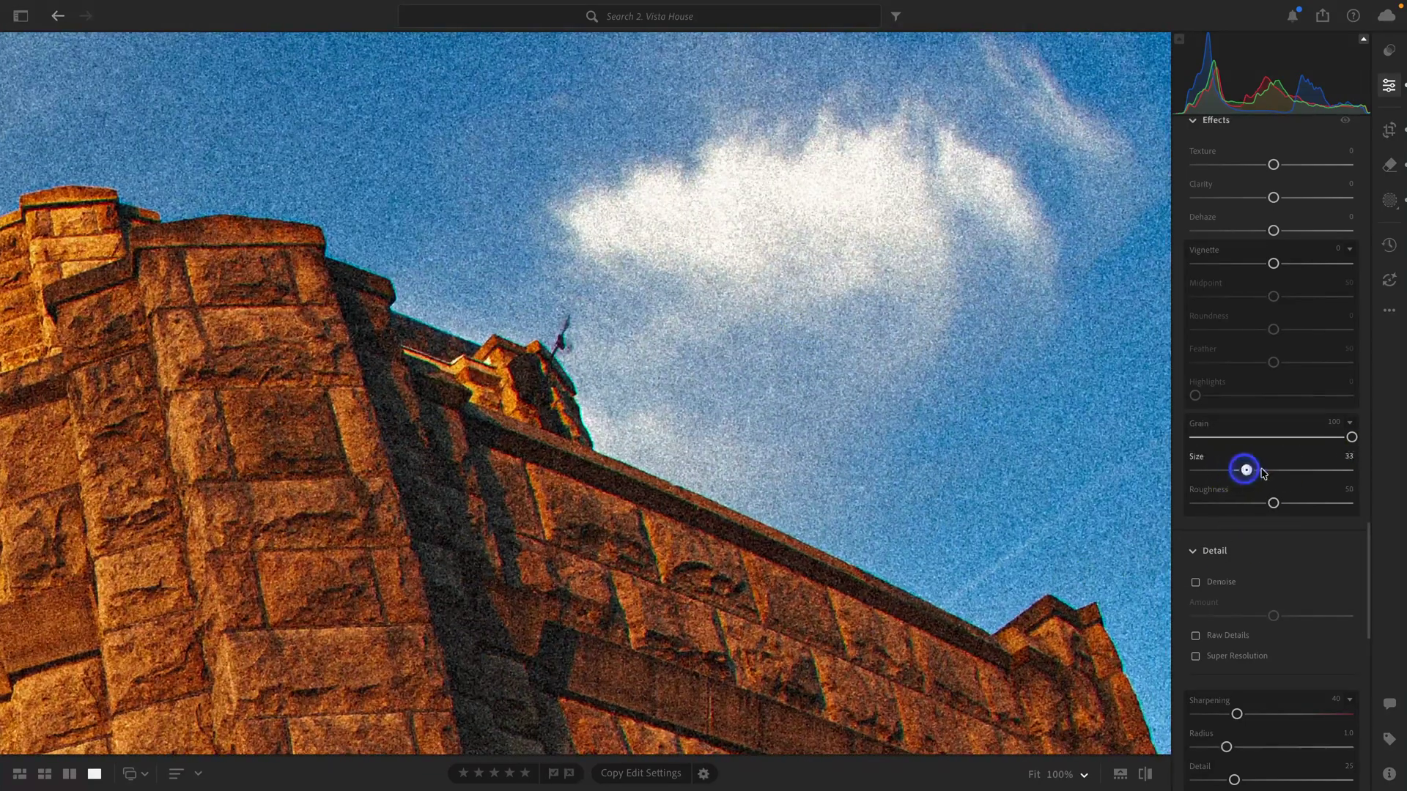
drag(1279, 473, 1383, 474)
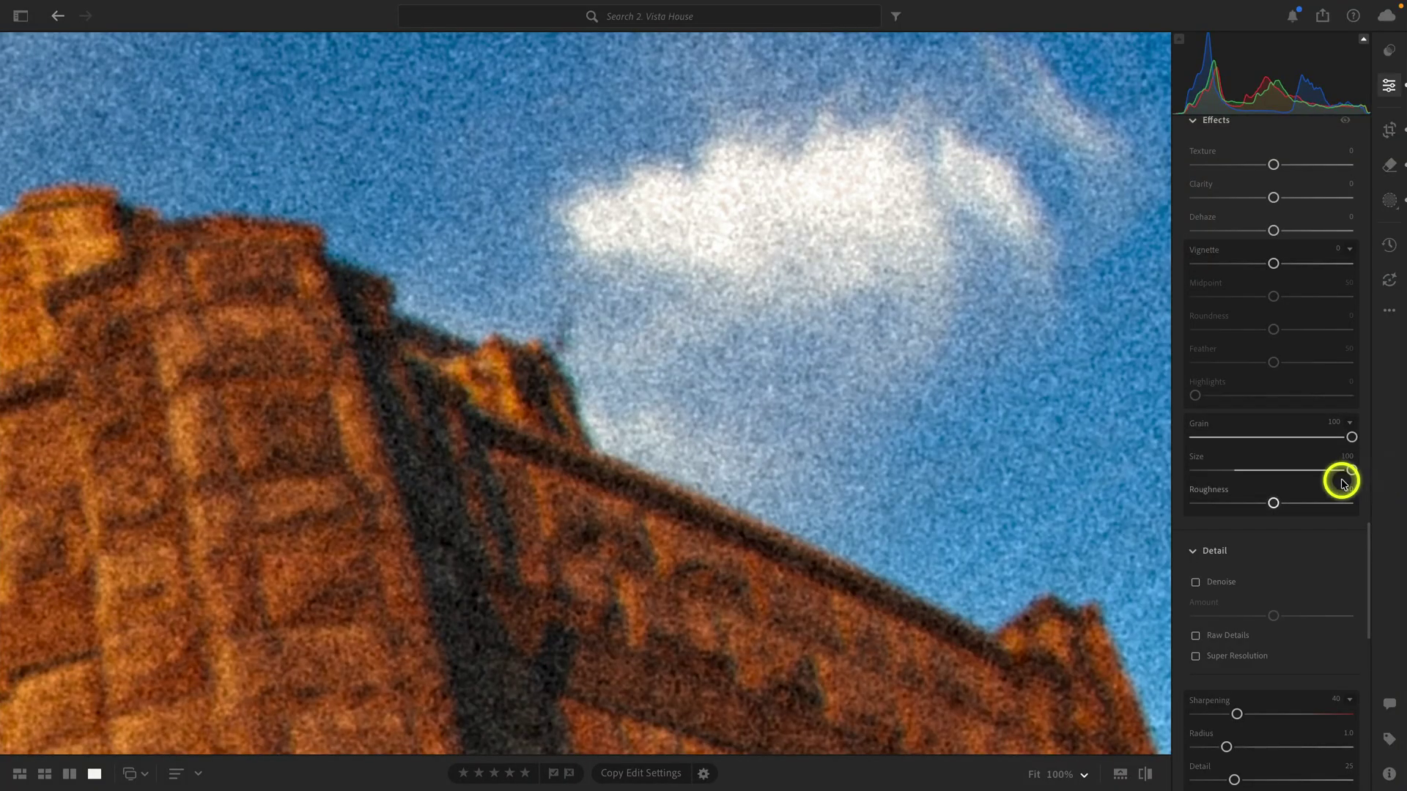
click(822, 505)
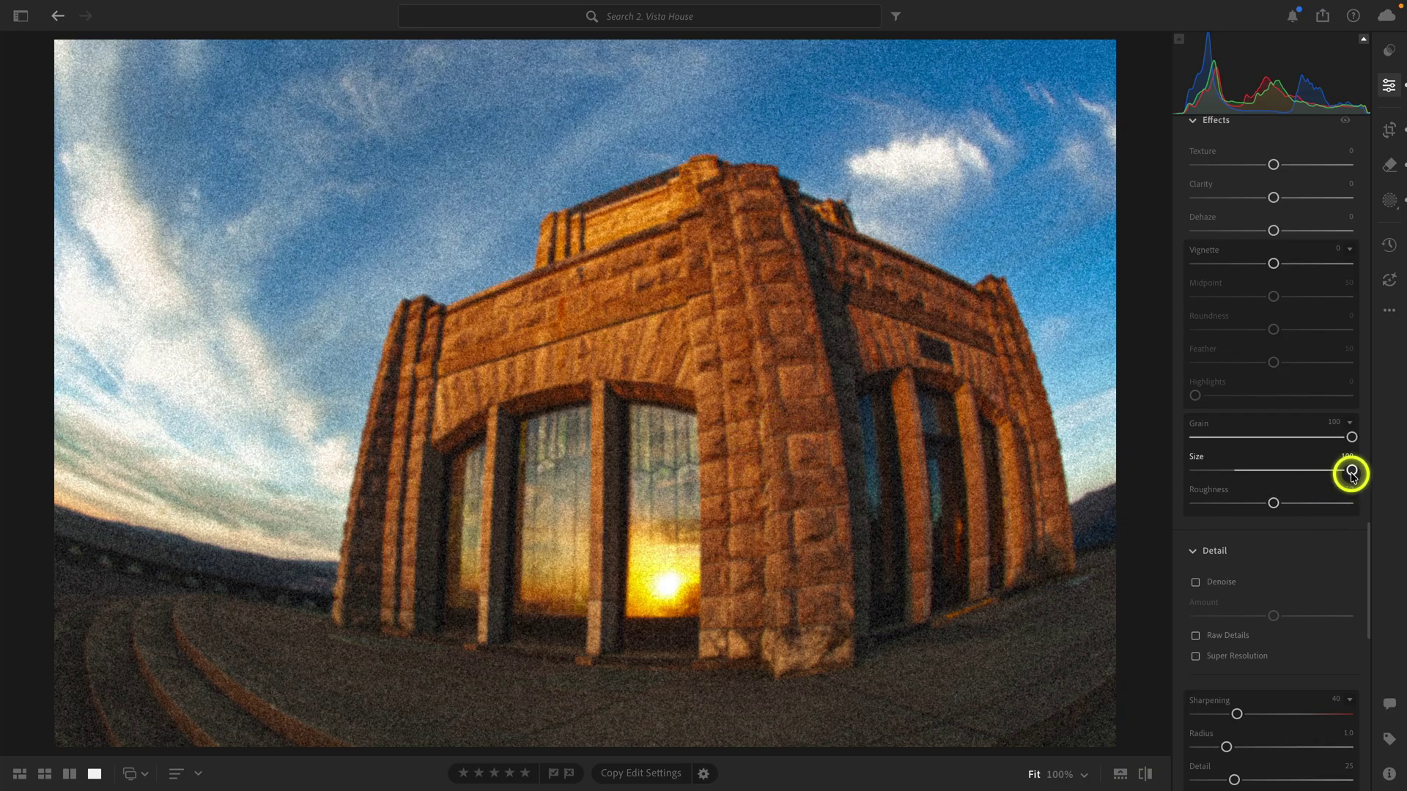
- Undo the grain Size back to 25 and reset Roughness to 50, checking at 100% zoom
key(ctrl+z)
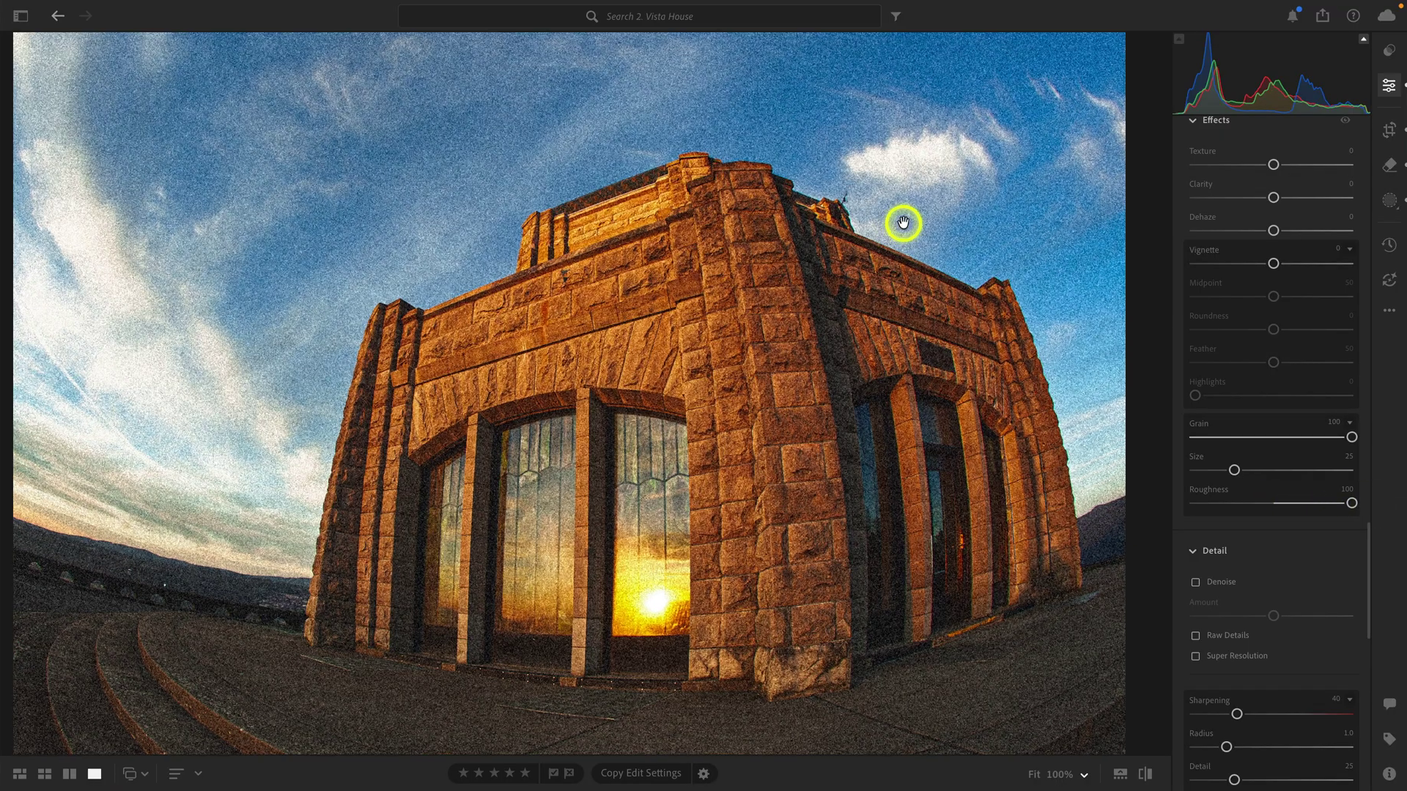
click(905, 225)
drag(905, 220, 650, 361)
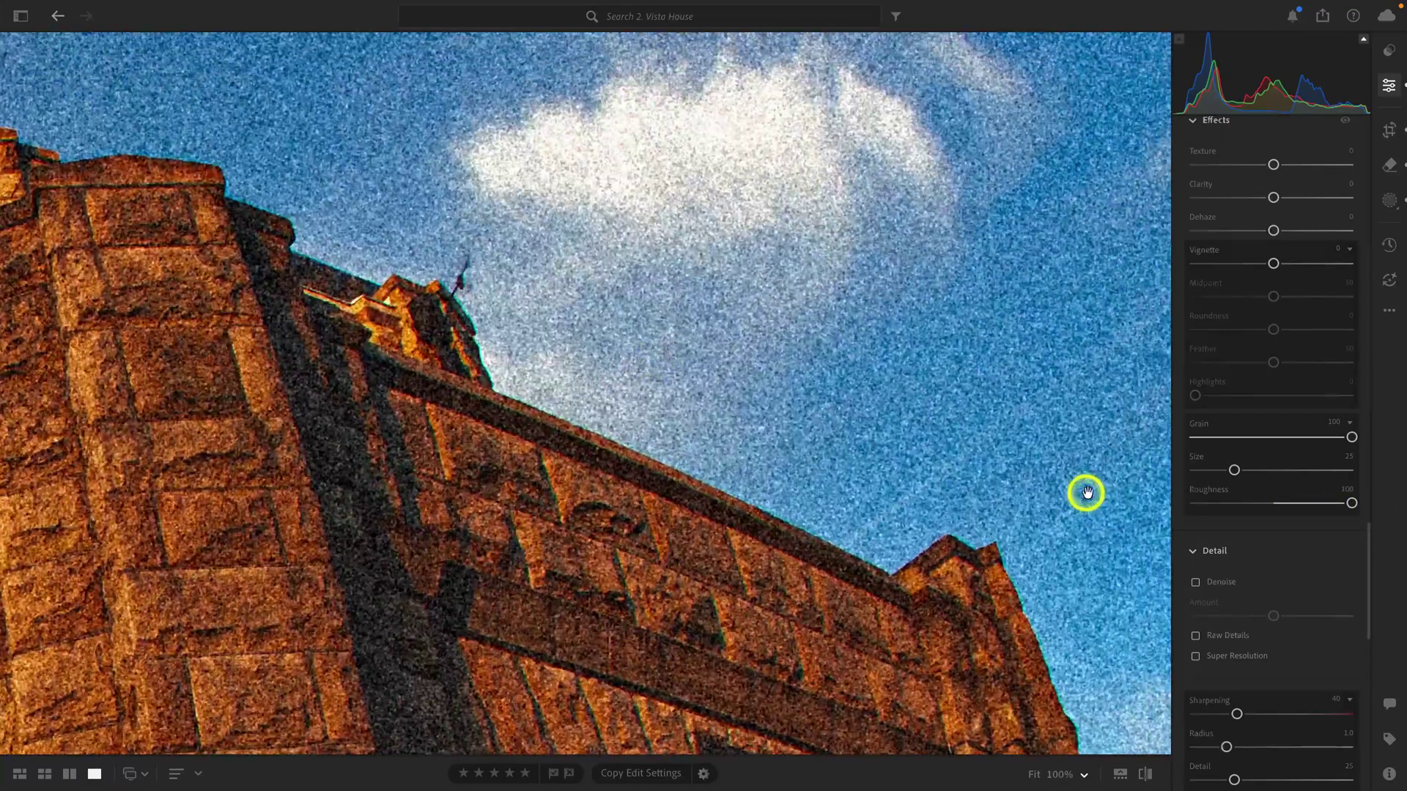
drag(1351, 502, 1101, 535)
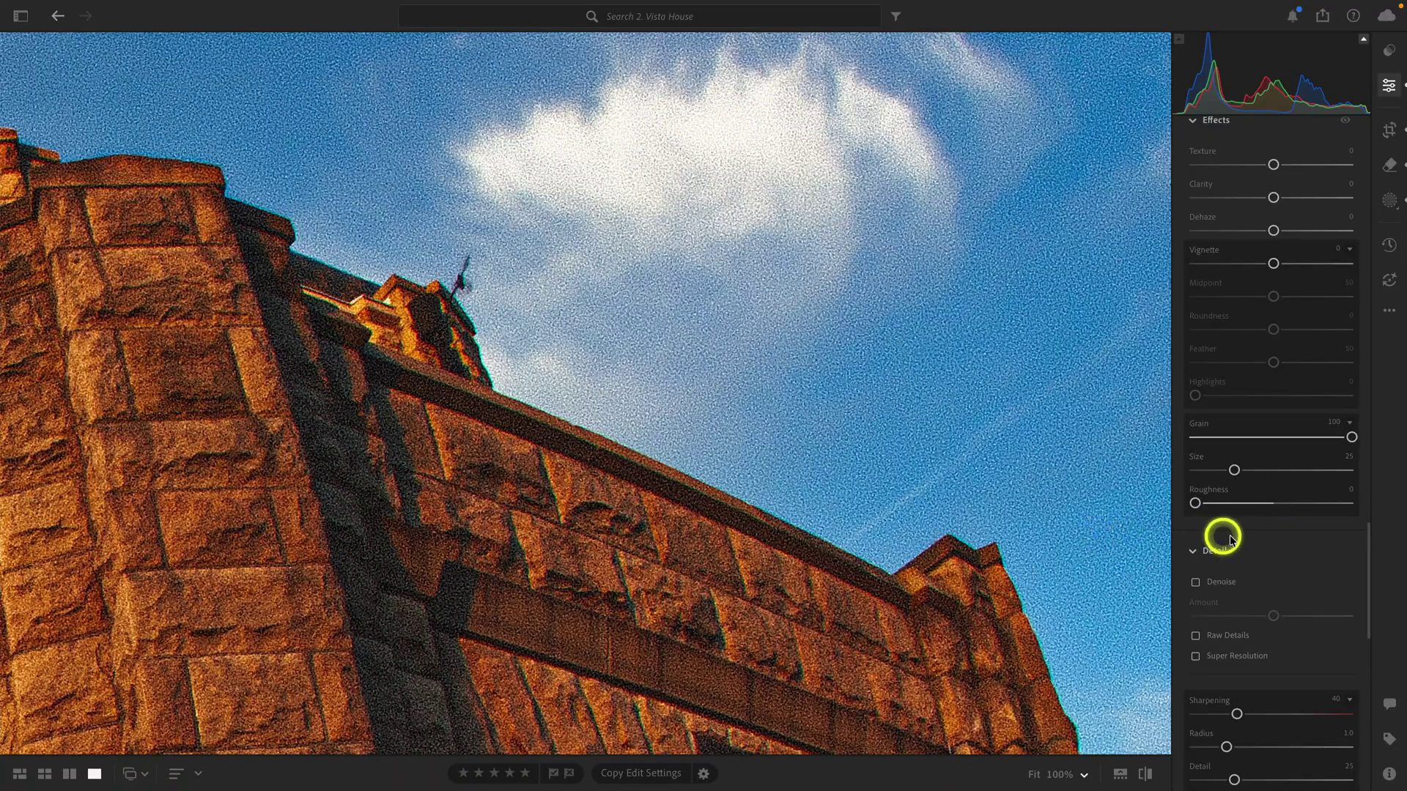
double_click(1197, 504)
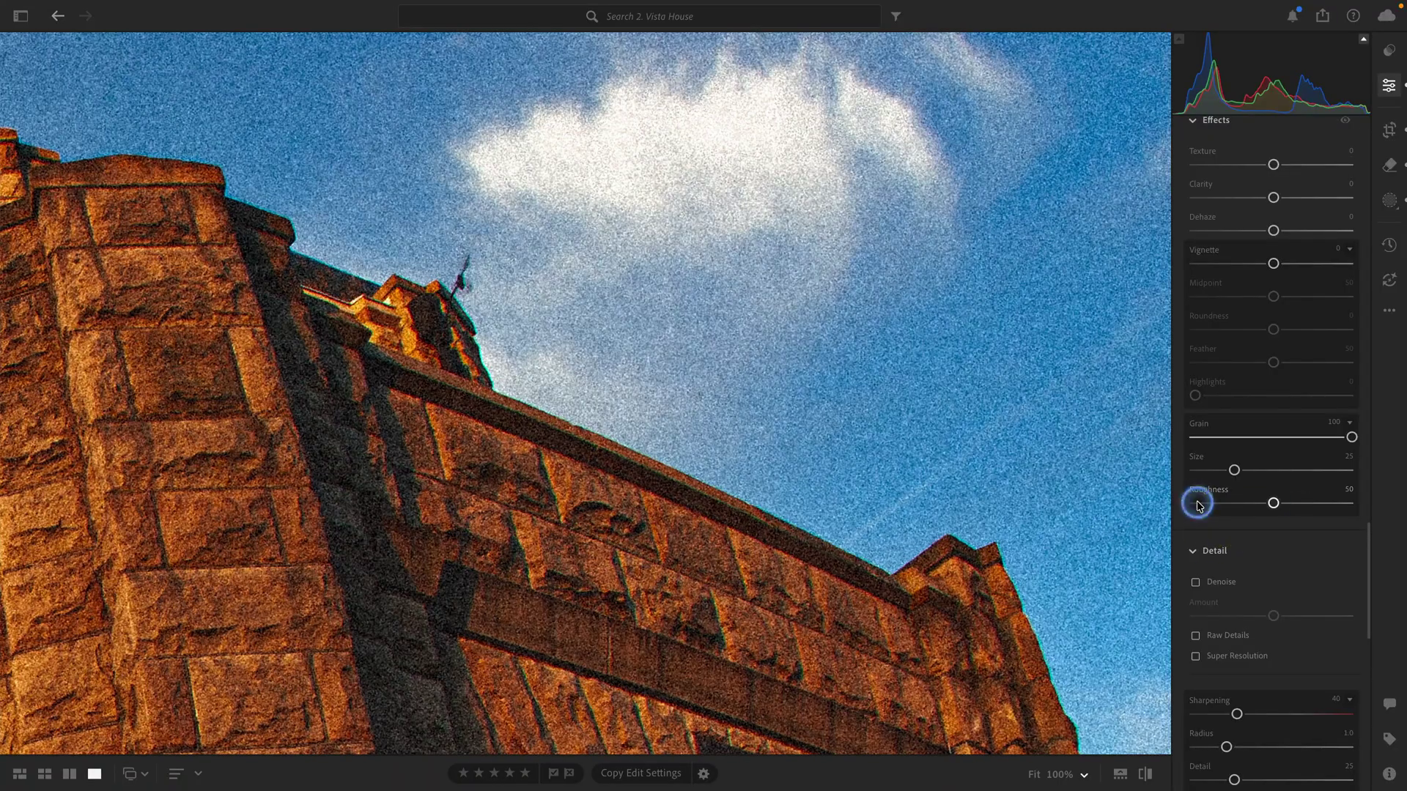
click(1011, 468)
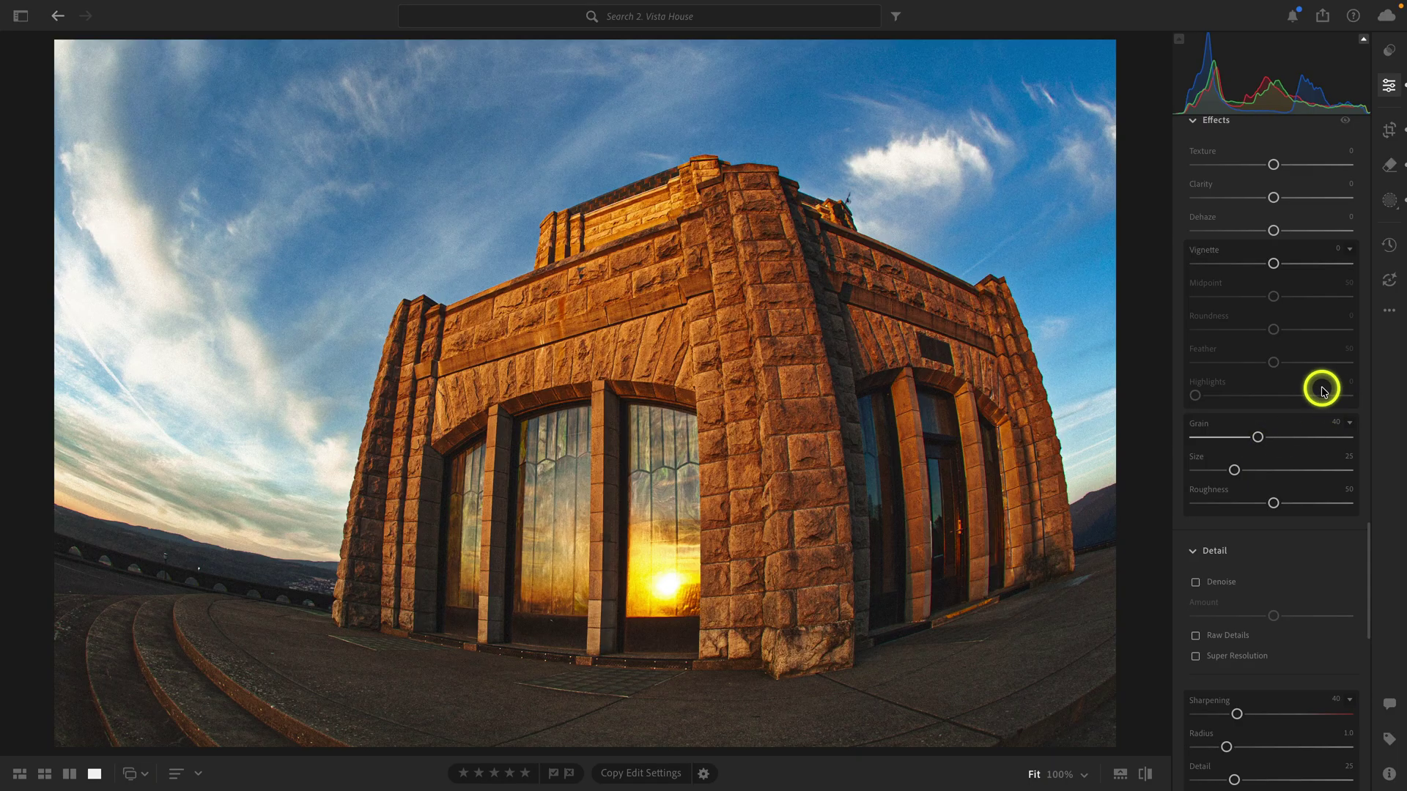
scroll(1355, 154, up, 1)
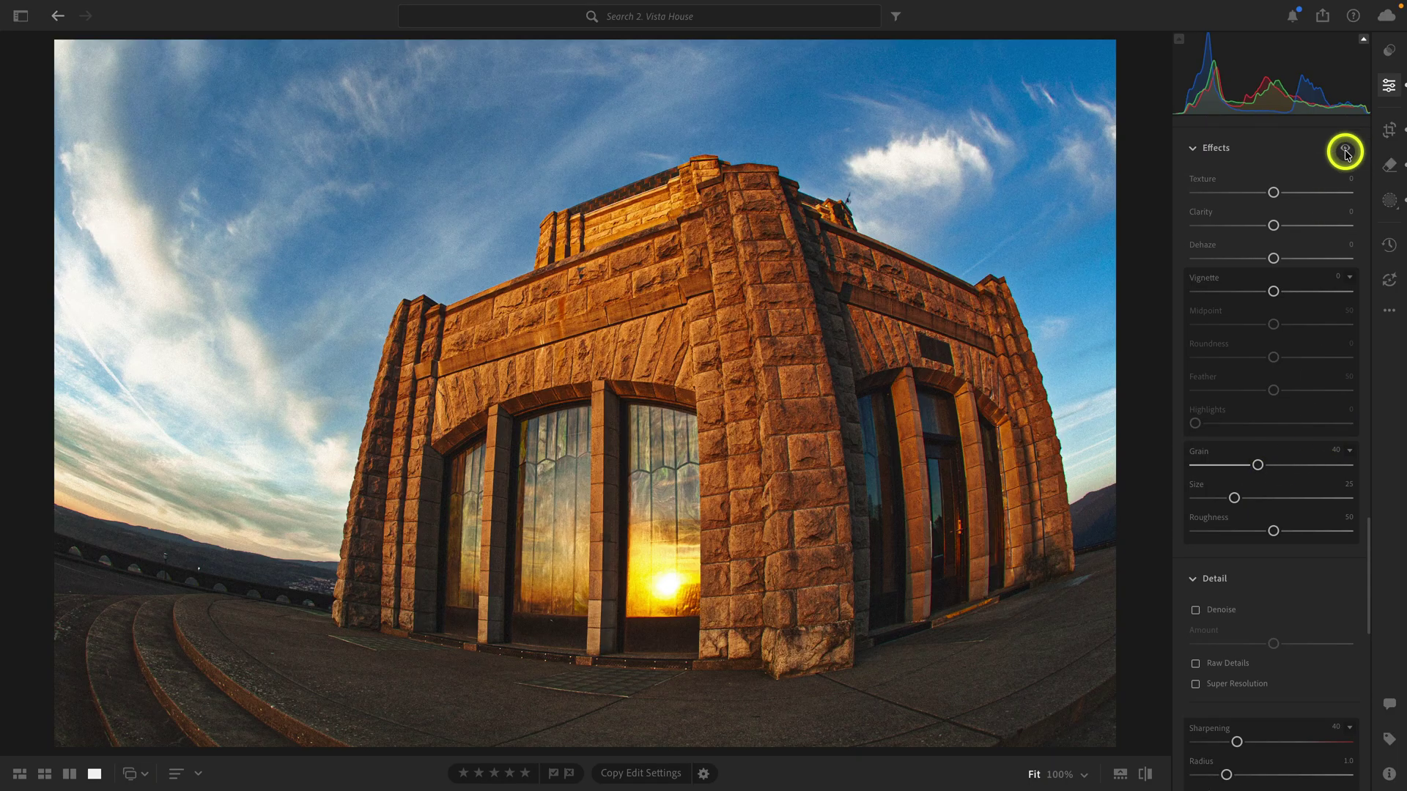
- Preview the photo without Effects, then flip to the unedited original and back to the edit
click(1346, 153)
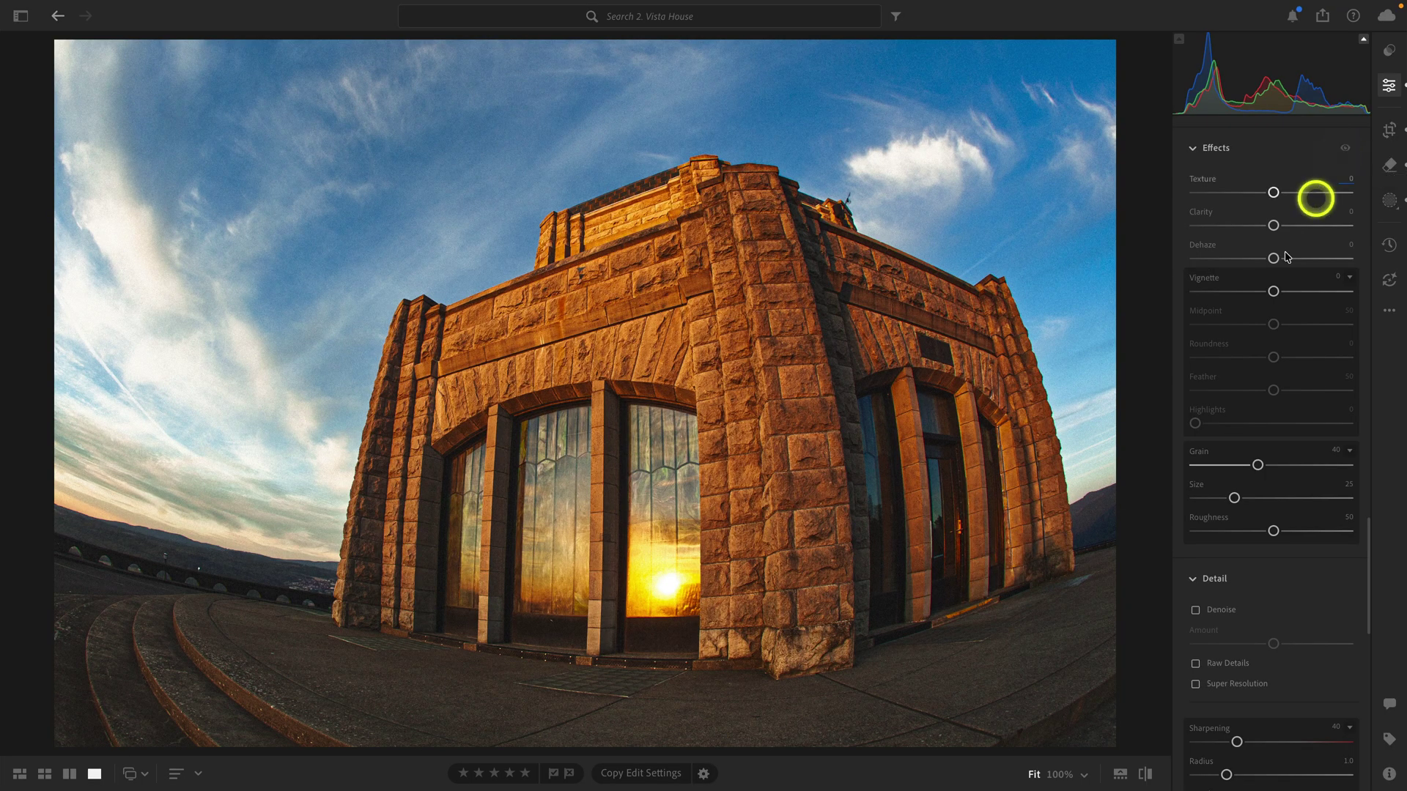
scroll(1223, 398, up, 3)
scroll(1223, 399, up, 5)
scroll(1222, 397, up, 5)
scroll(1223, 399, up, 4)
scroll(1224, 398, up, 5)
scroll(1223, 398, up, 5)
scroll(1223, 397, up, 4)
scroll(1224, 398, up, 5)
scroll(1223, 399, up, 1)
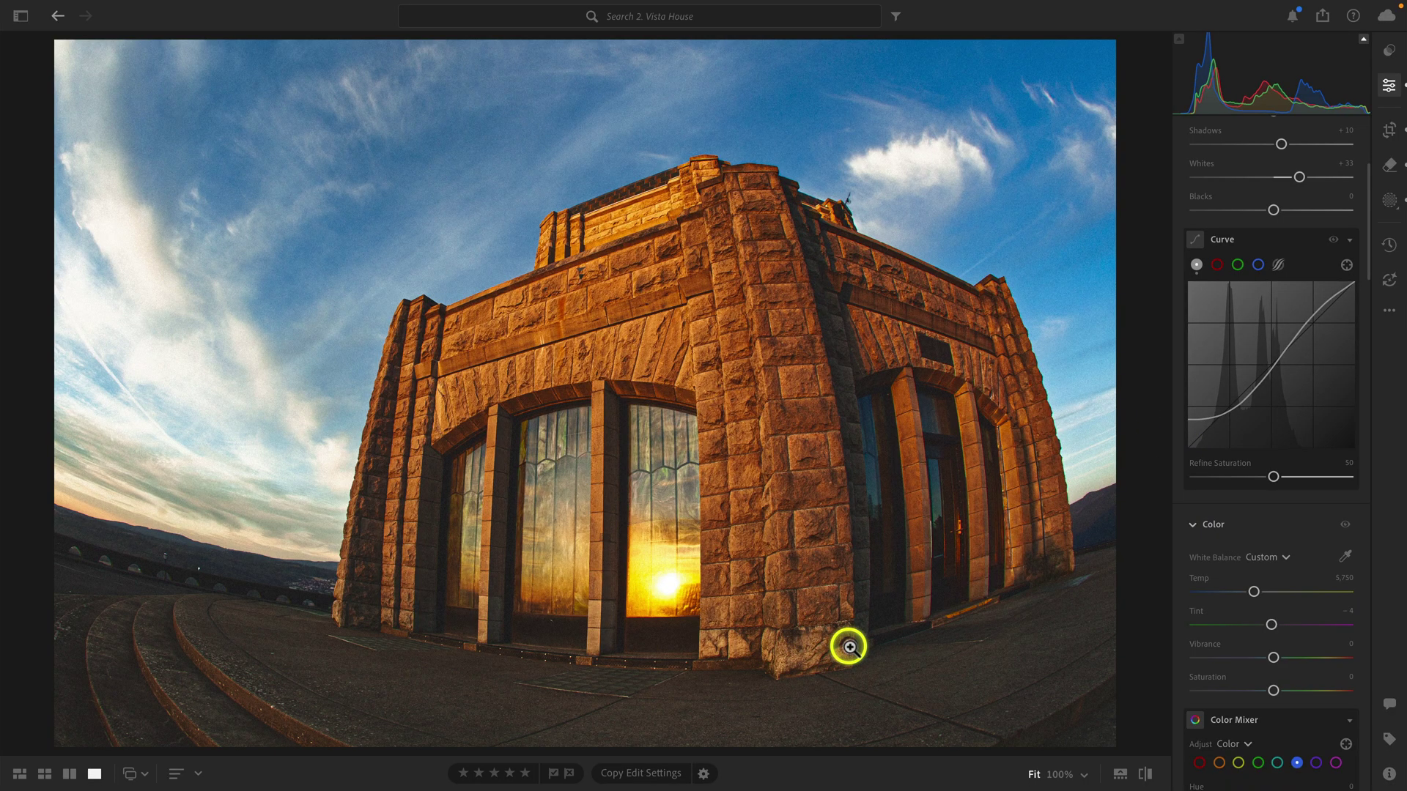
scroll(1209, 507, down, 4)
scroll(1210, 507, down, 4)
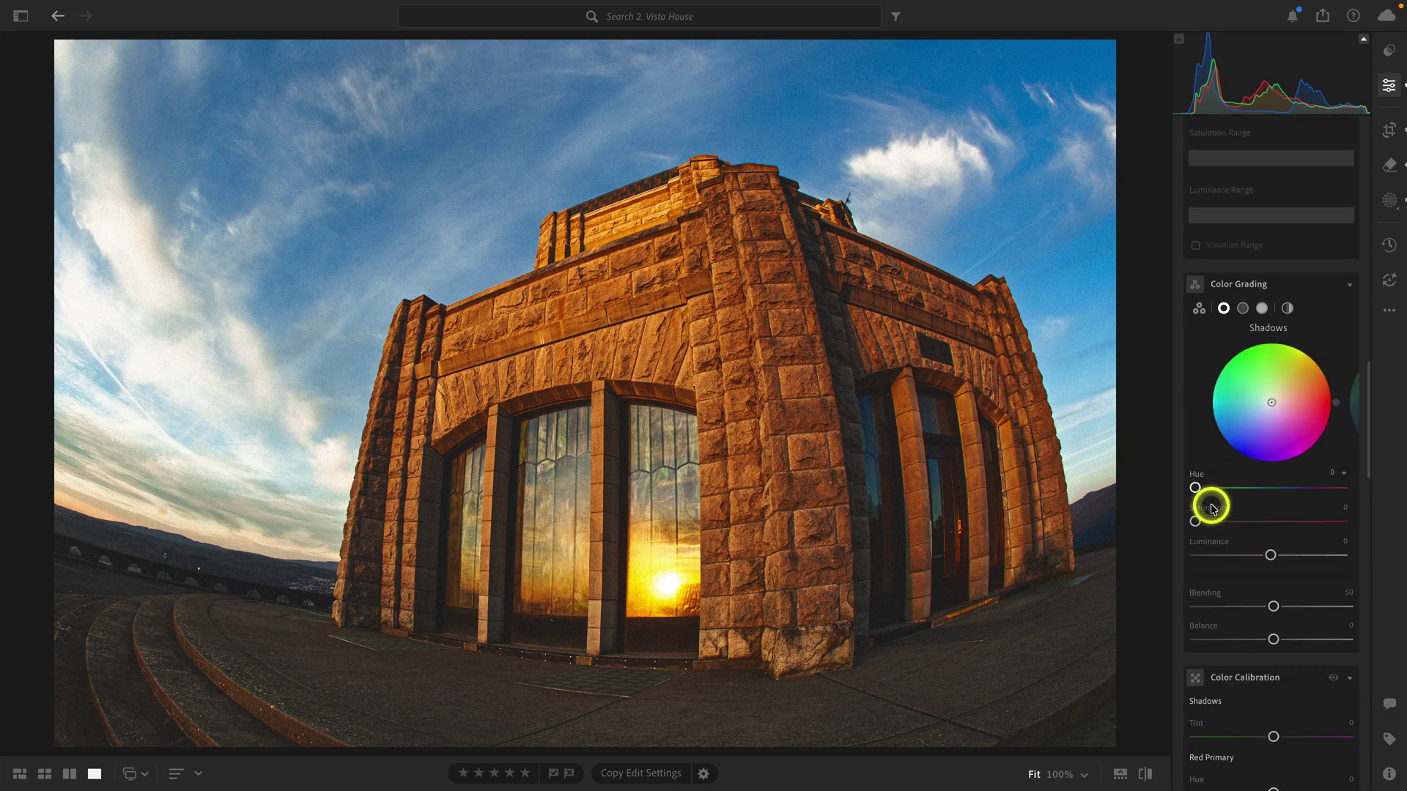
scroll(1210, 507, down, 4)
scroll(1210, 507, down, 3)
scroll(1209, 507, down, 4)
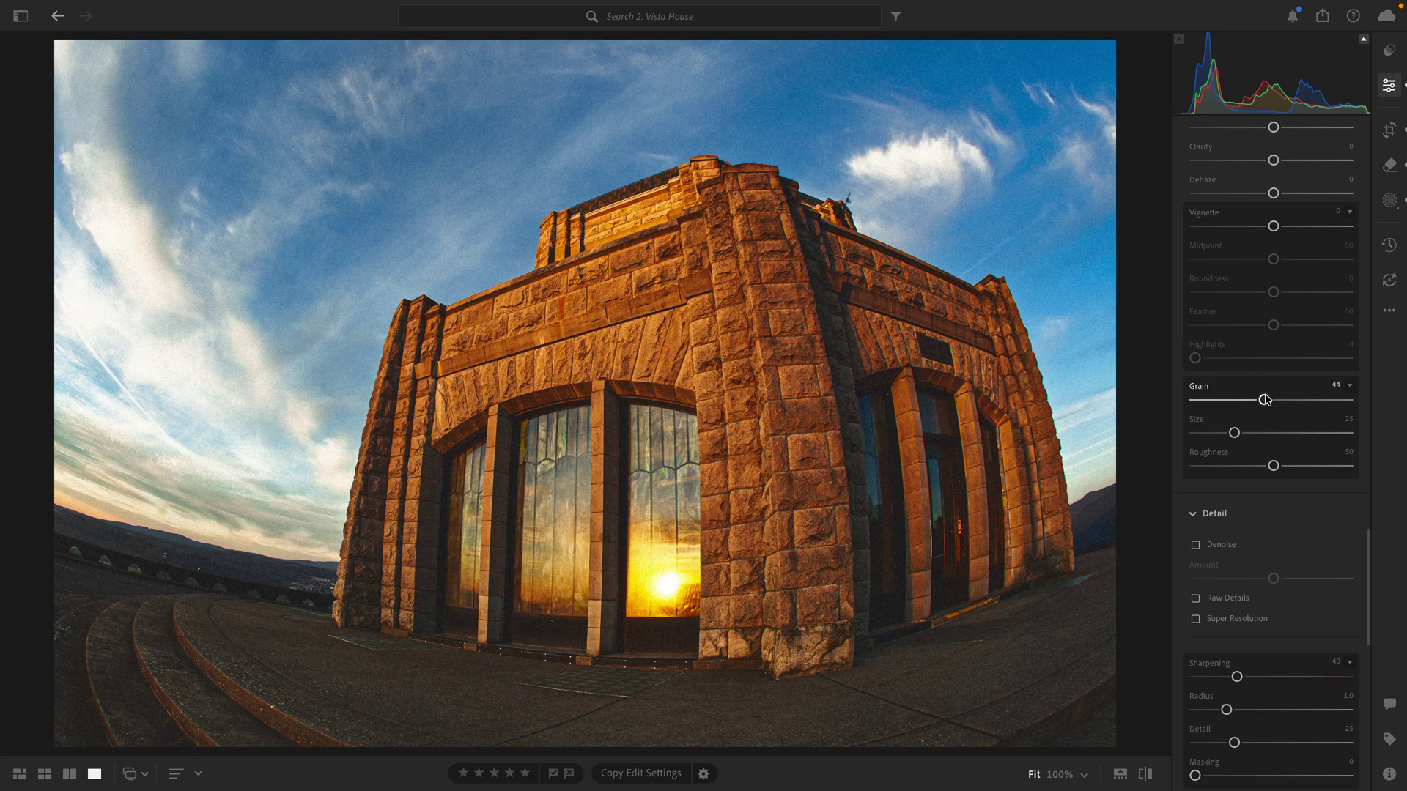
key(backslash)
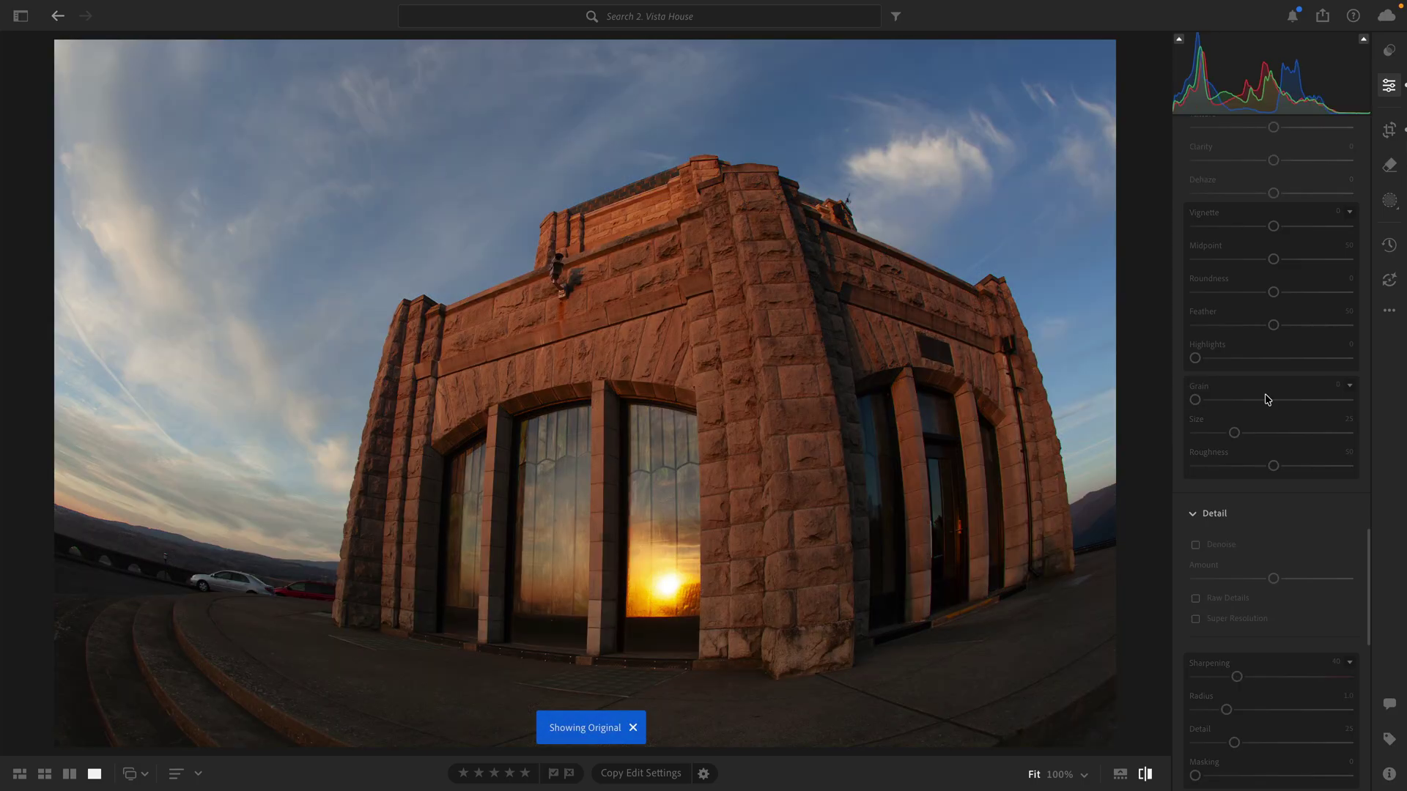
key(backslash)
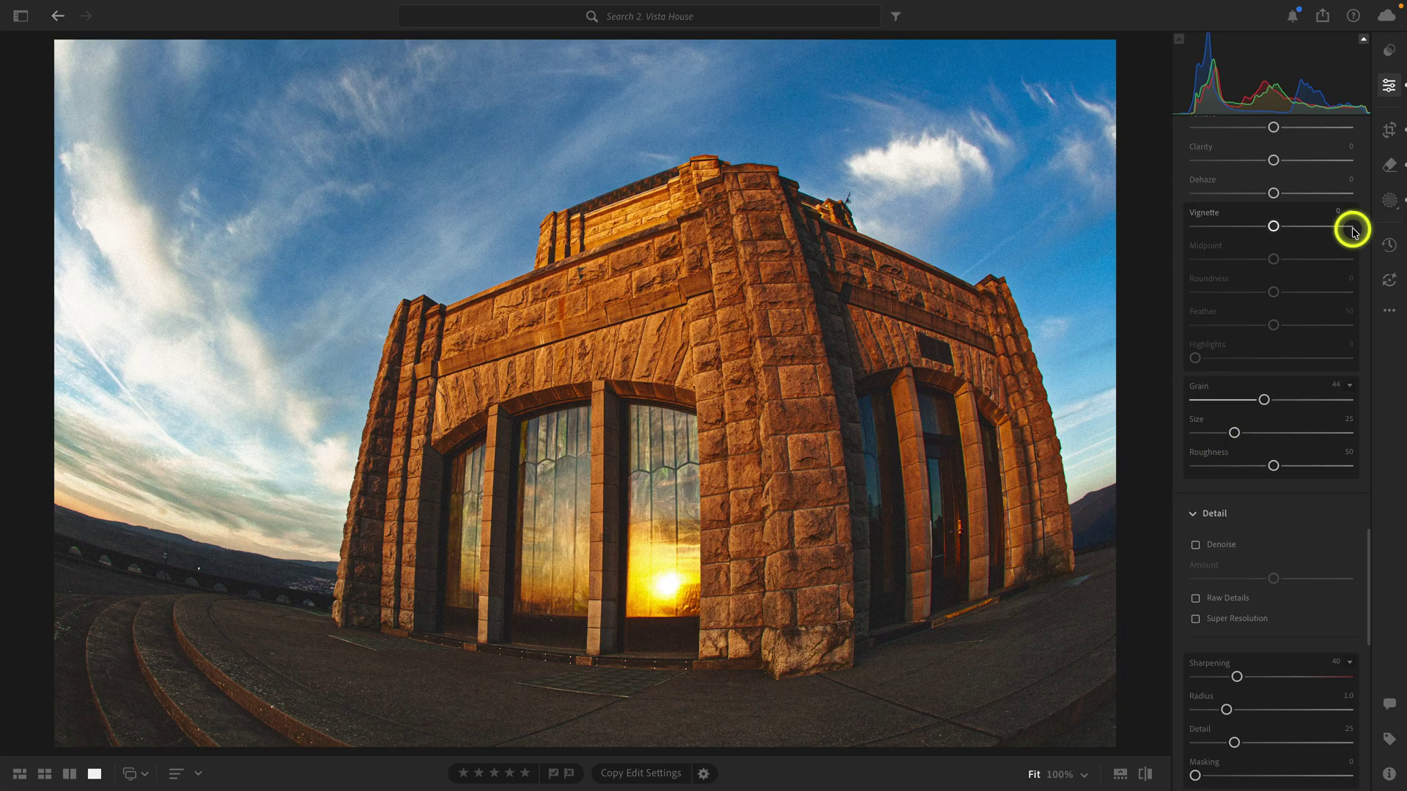
- Check the global grain, then reset the Architecture mask's Texture and Clarity to 0
click(1387, 208)
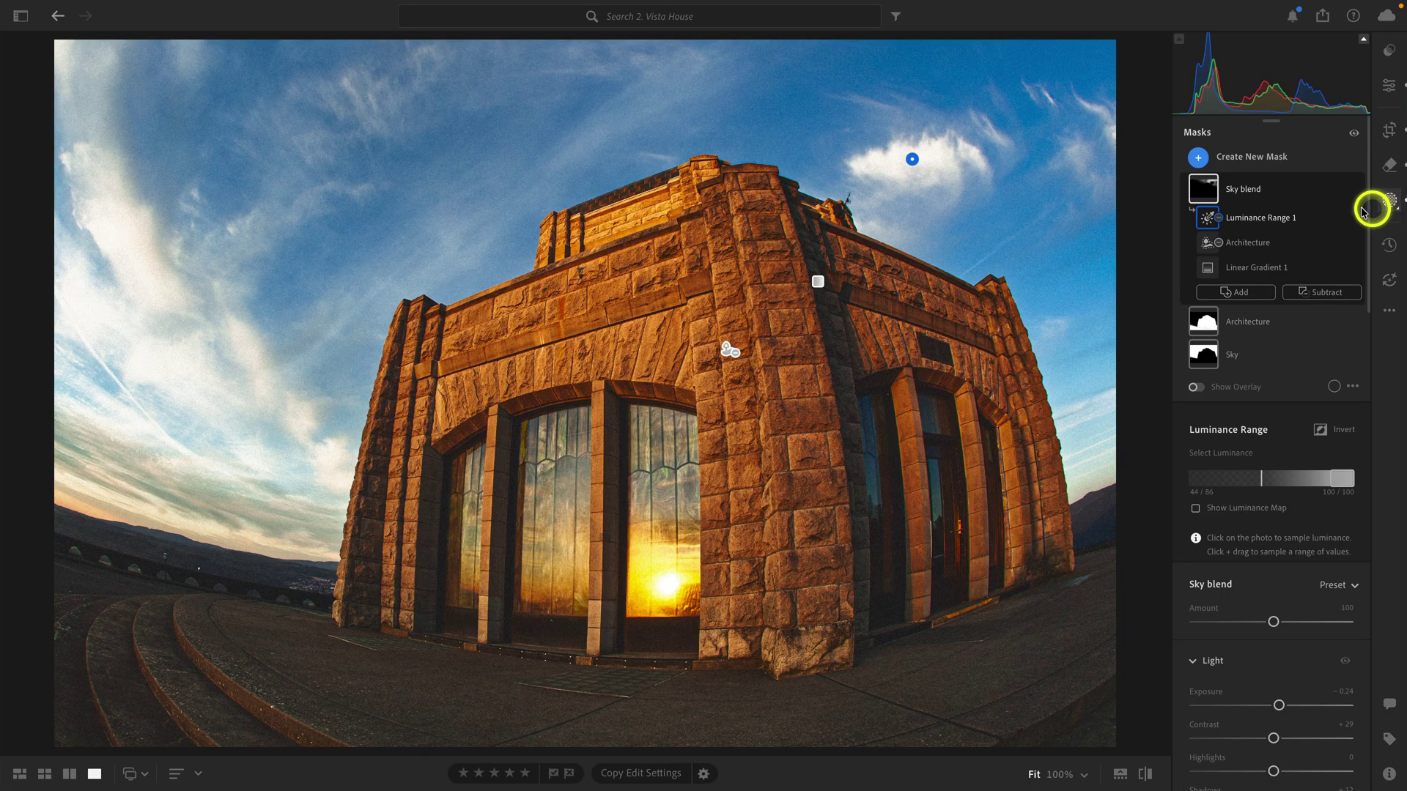
click(1268, 324)
scroll(1302, 484, down, 5)
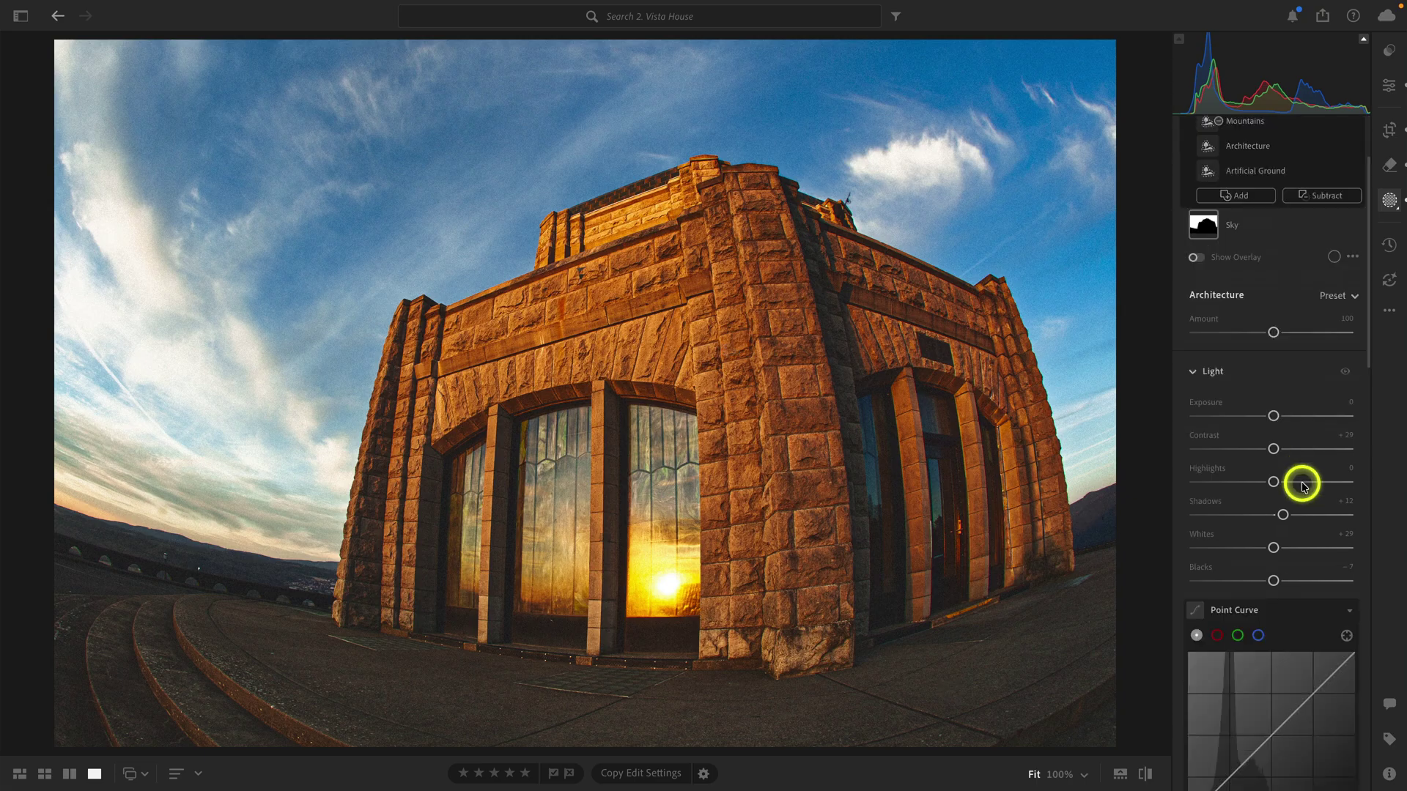
scroll(1301, 483, down, 10)
scroll(1301, 484, down, 1)
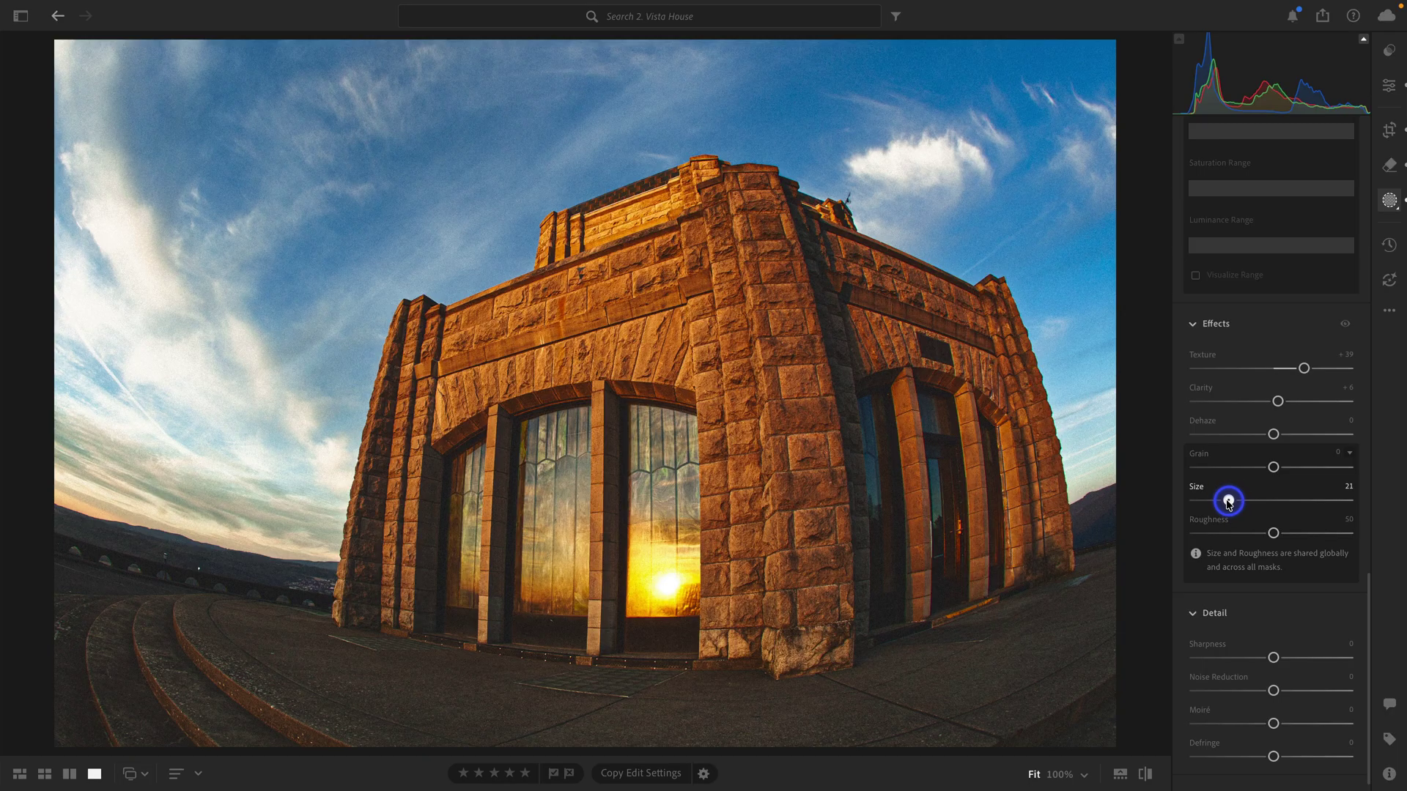
click(1383, 84)
scroll(1279, 400, down, 5)
scroll(1279, 399, down, 5)
scroll(1279, 401, down, 5)
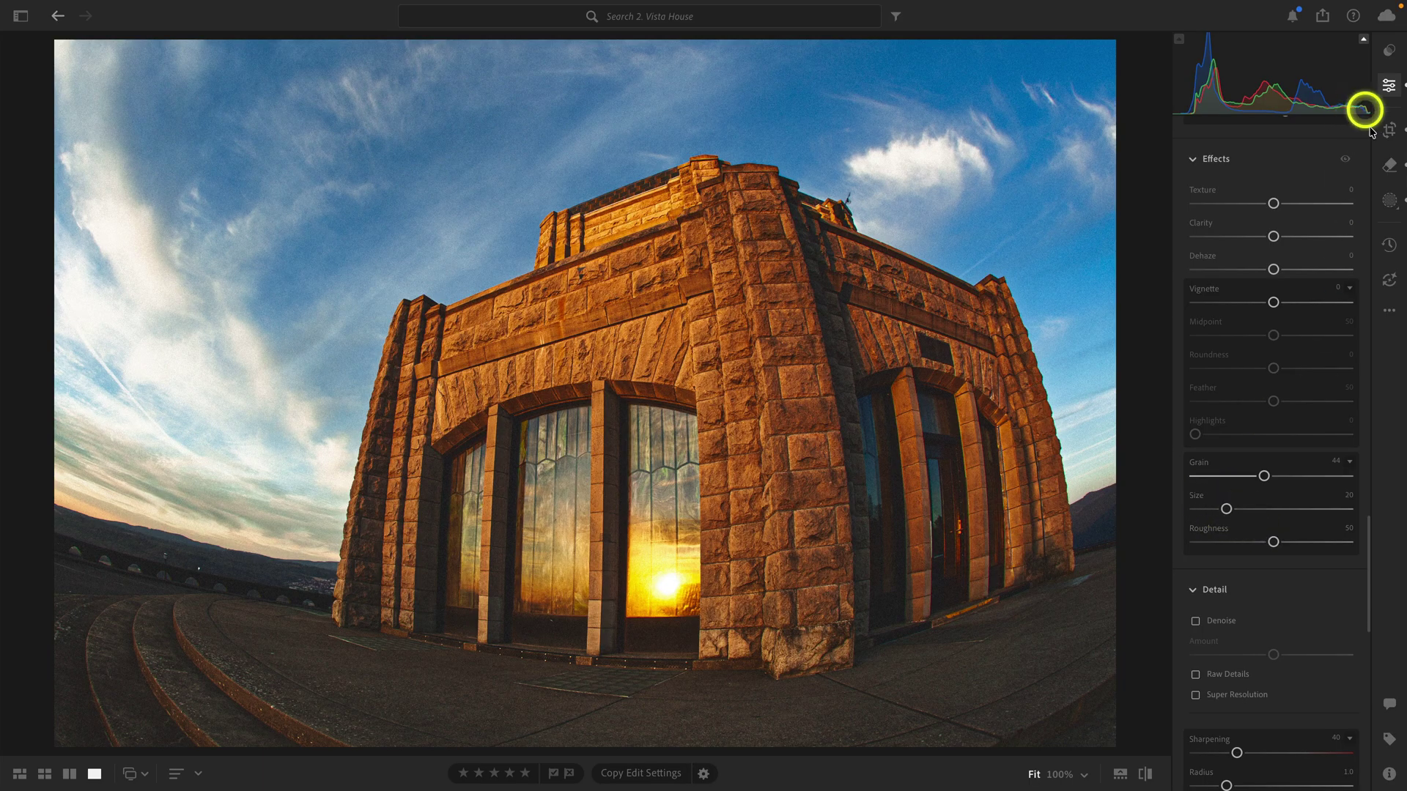
click(1386, 207)
scroll(1300, 373, down, 5)
scroll(1301, 374, down, 5)
scroll(1301, 374, down, 5)
key(r)
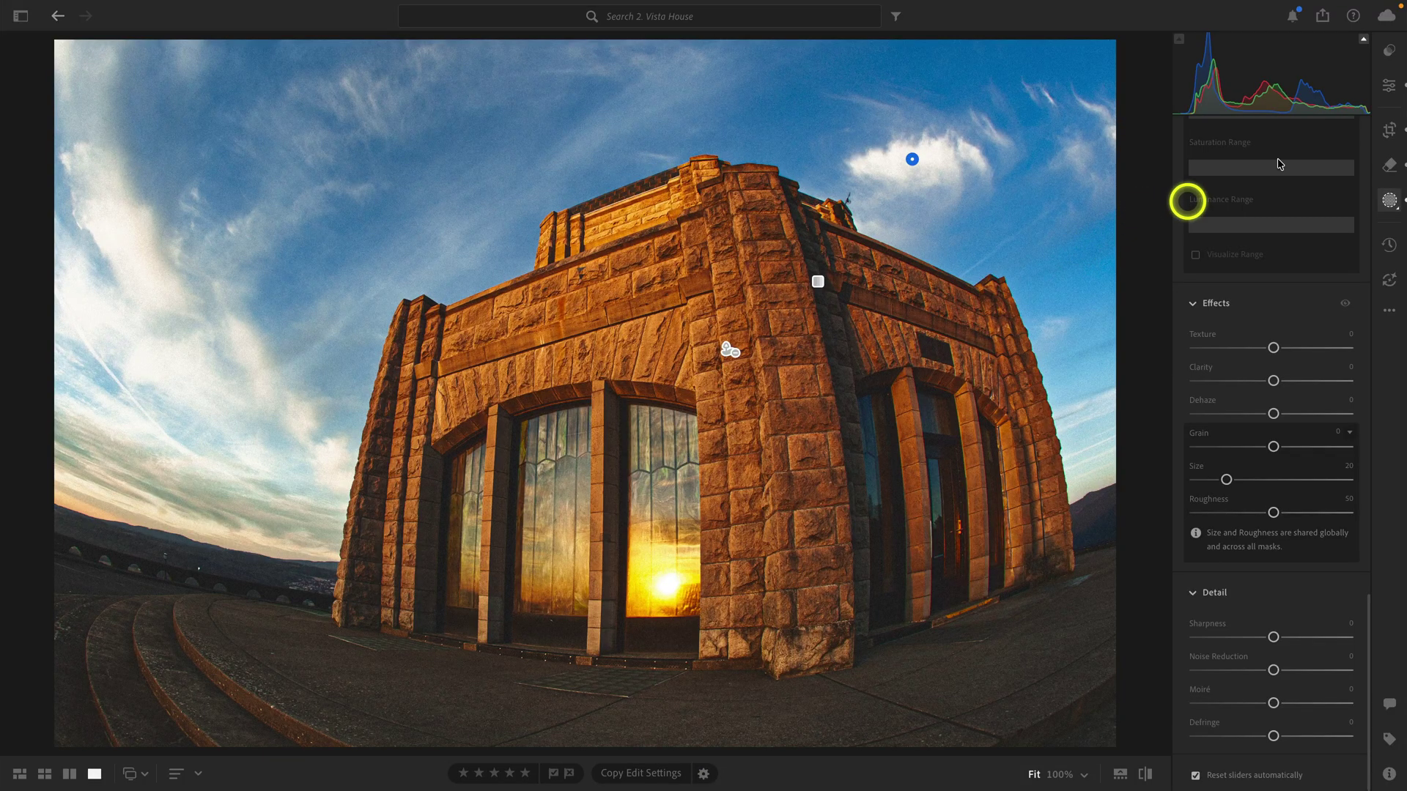
- From the Square Grid, put both Vista House photos in Compare view with the filmstrip hidden
click(1387, 86)
key(shift+g)
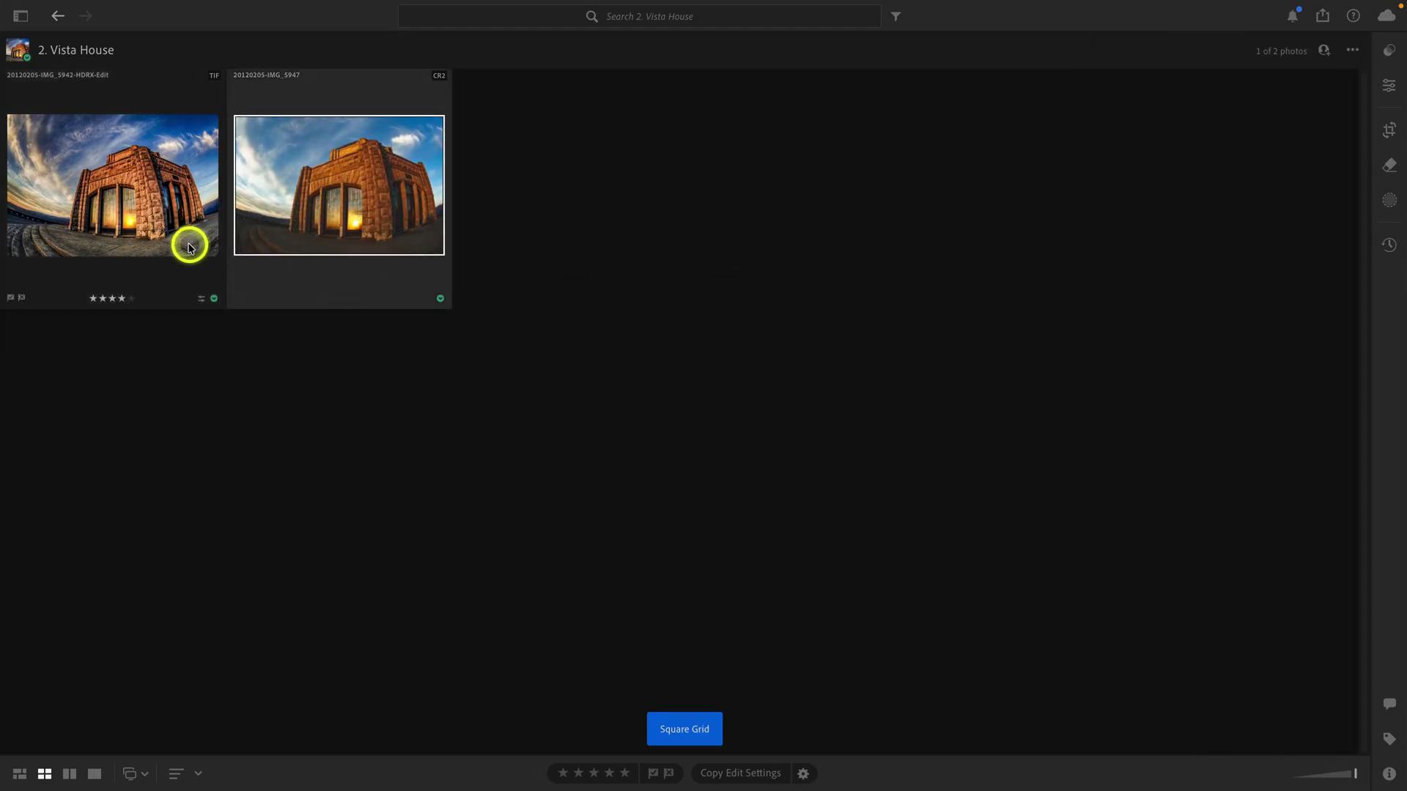
click(321, 229)
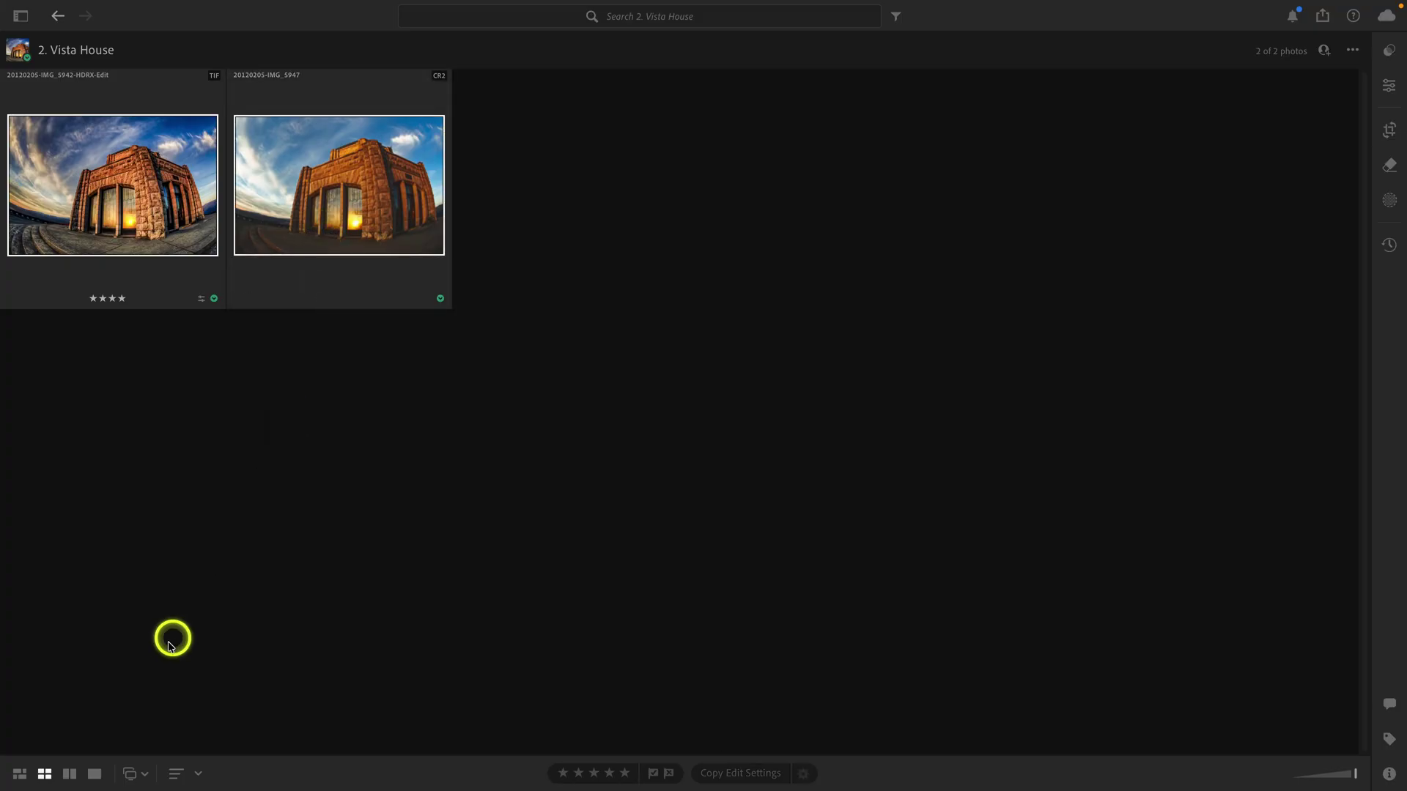
click(70, 773)
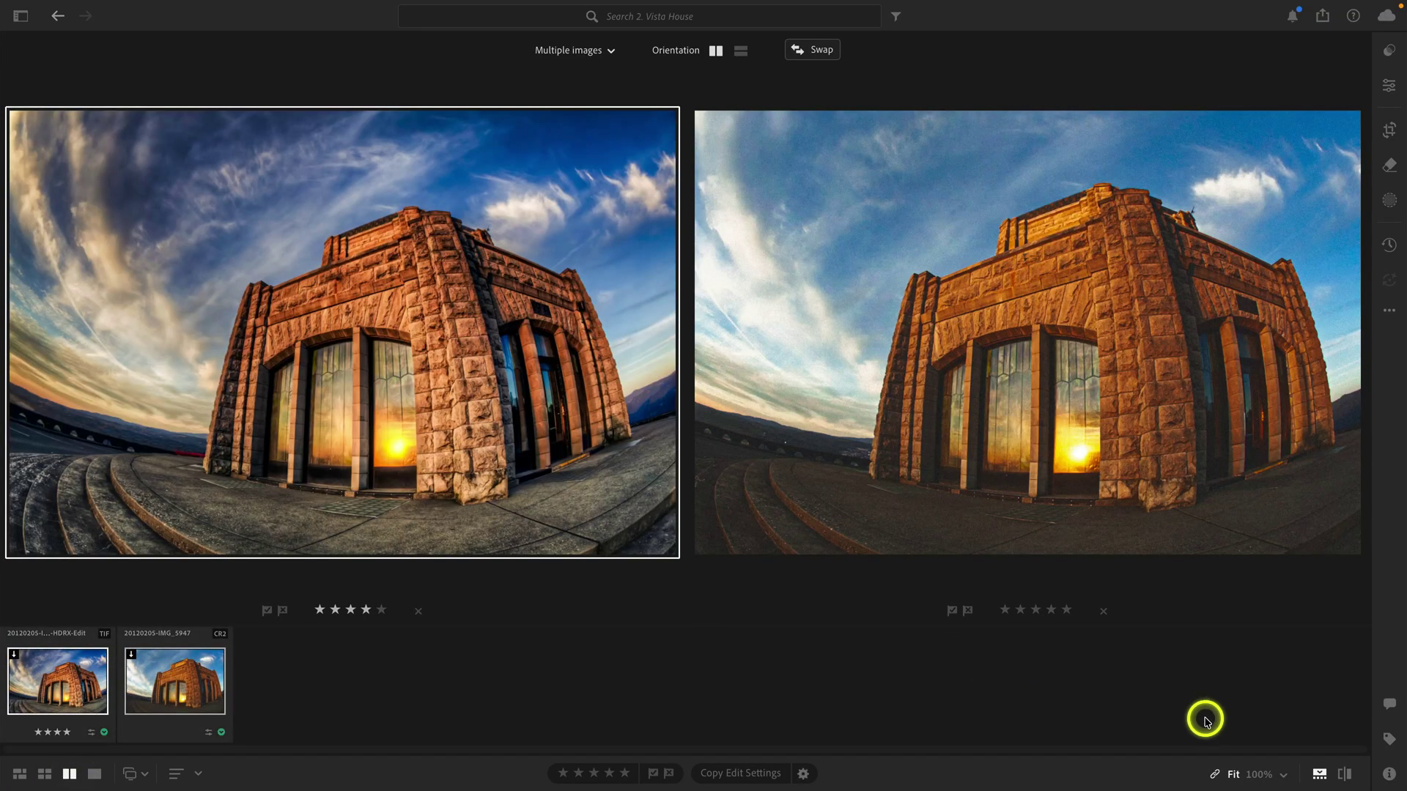
click(1316, 774)
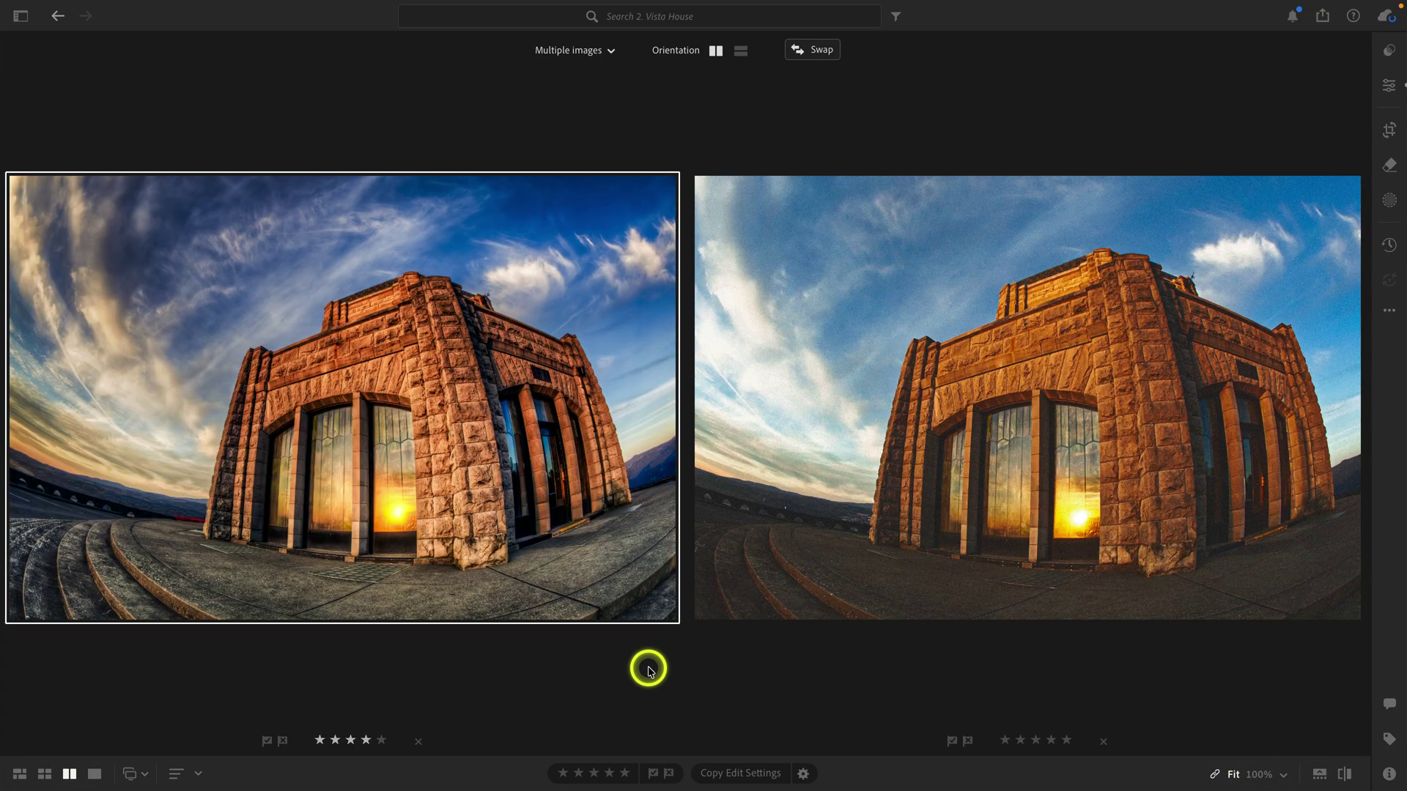